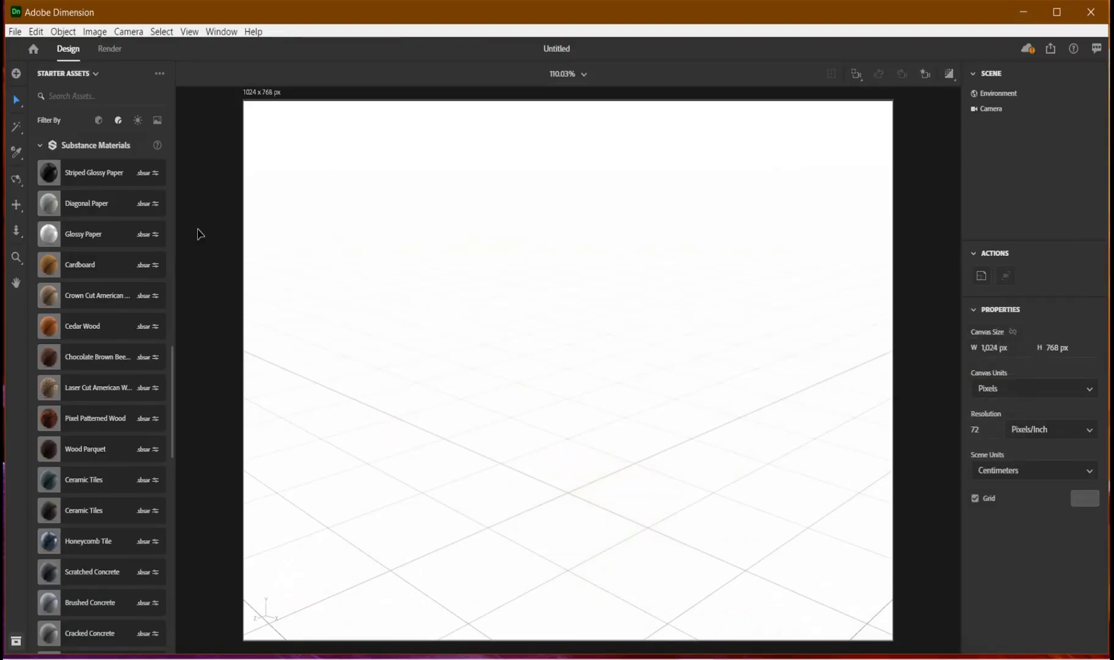
Filter the Starter Assets to Models and scroll up to Basic Shapes
{"action": "left_click", "coordinate": [98, 121]}
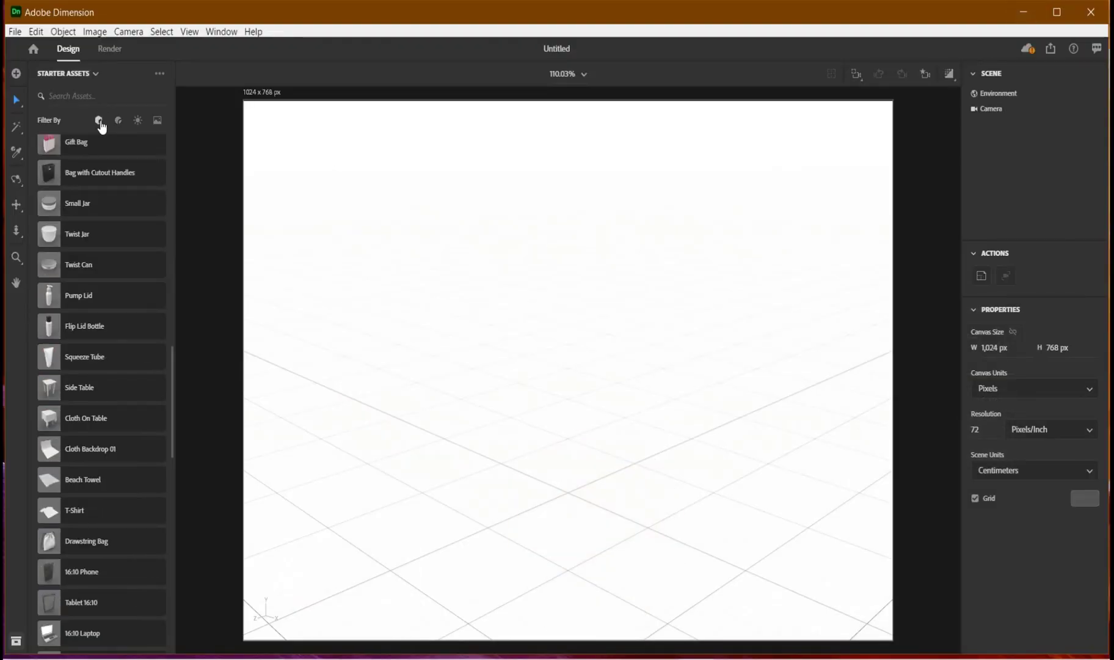
{"action": "scroll", "coordinate": [86, 256], "scroll_direction": "up", "scroll_amount": 12}
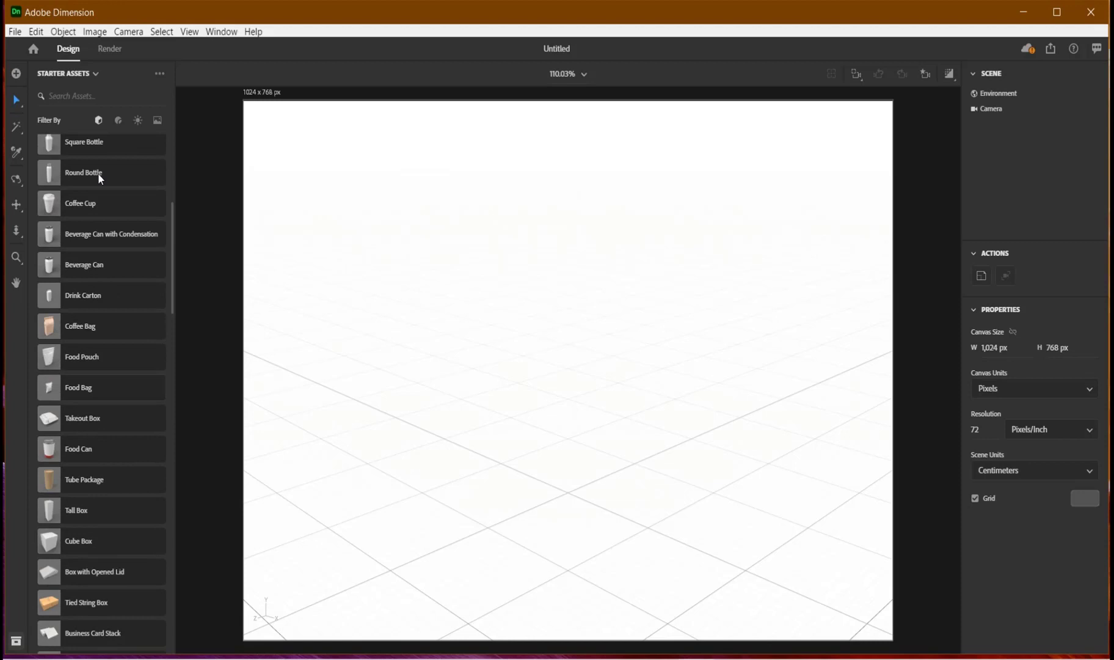
{"action": "scroll", "coordinate": [98, 176], "scroll_direction": "up", "scroll_amount": 5}
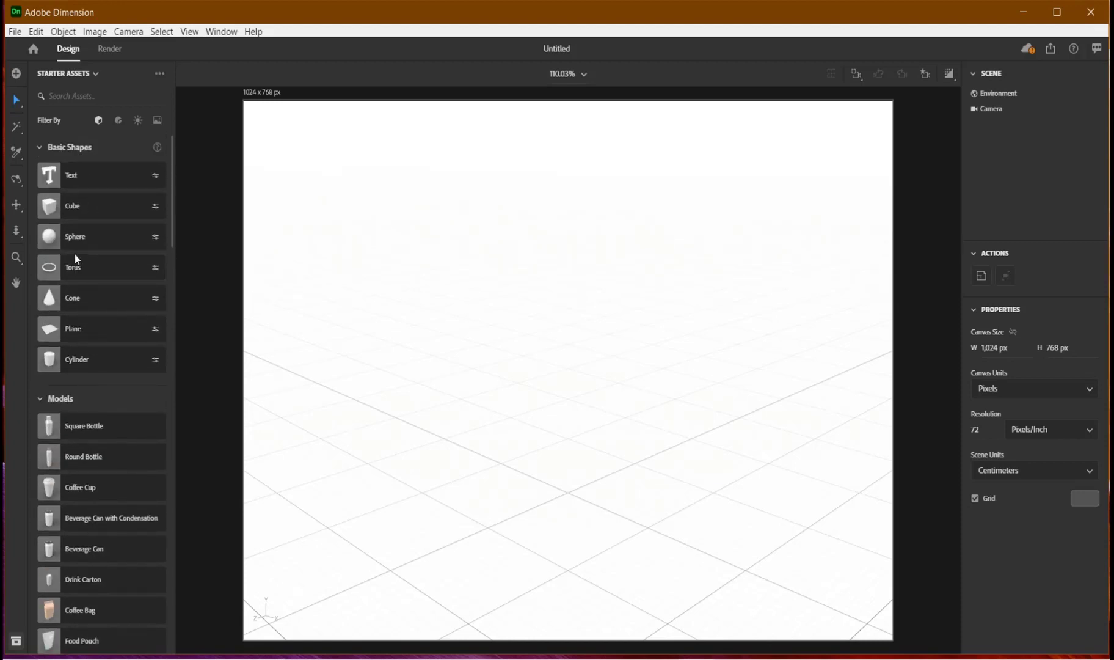
Add a 20 cm sphere, duplicate it, and push the copy back to Z -32.3 cm
{"action": "left_click", "coordinate": [80, 237]}
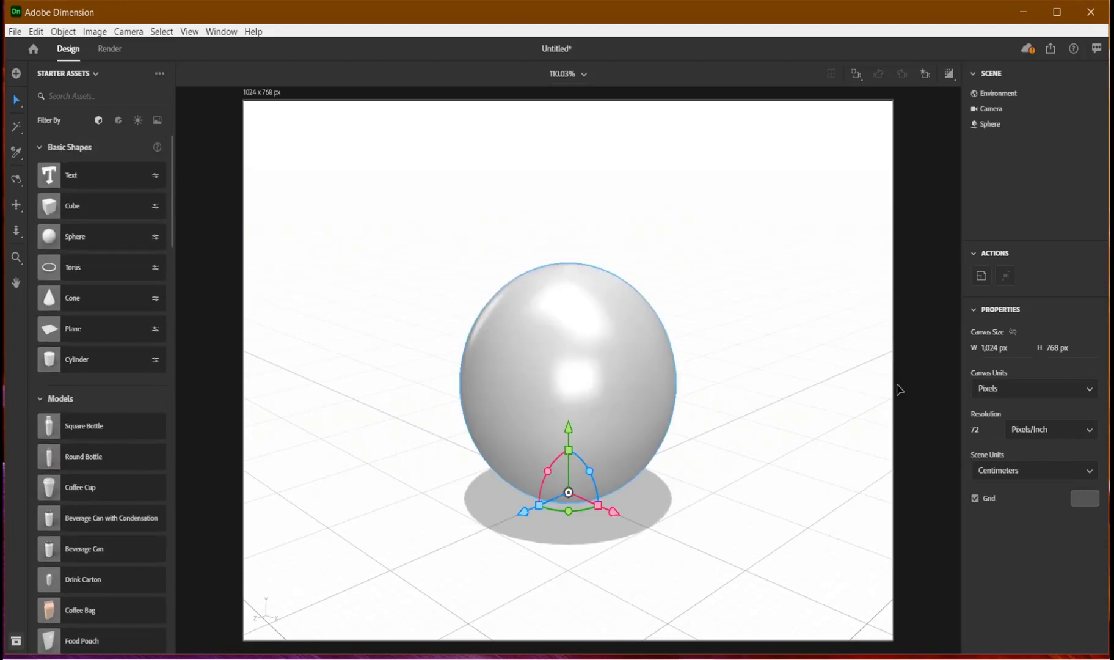
{"action": "left_click", "coordinate": [999, 276]}
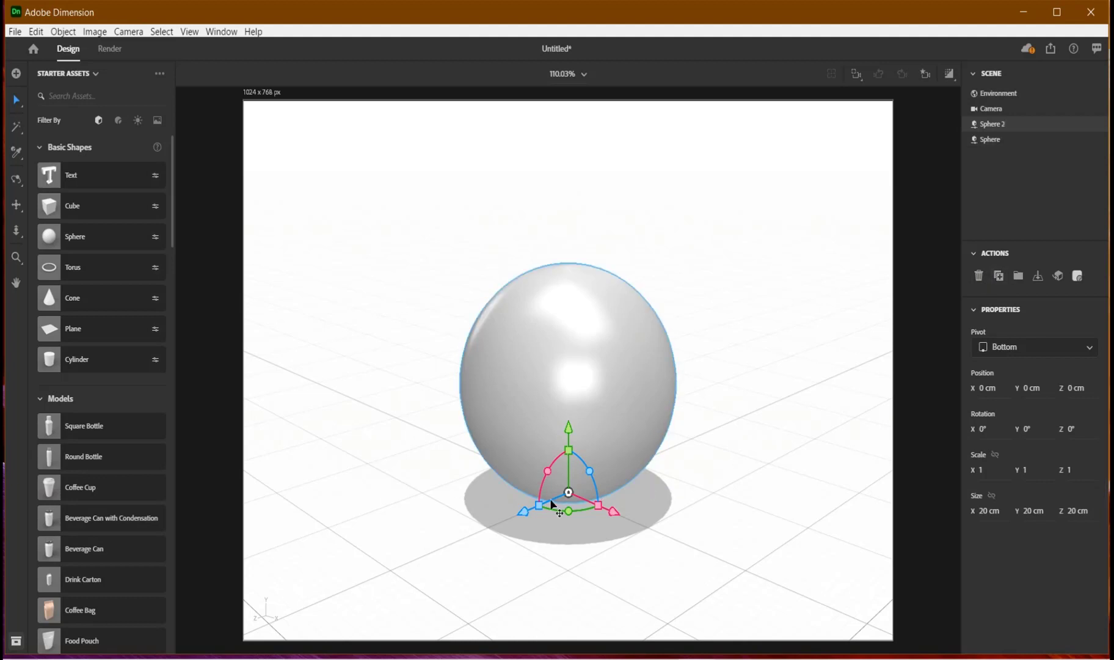
{"action": "left_click_drag", "start_coordinate": [523, 512], "coordinate": [722, 418]}
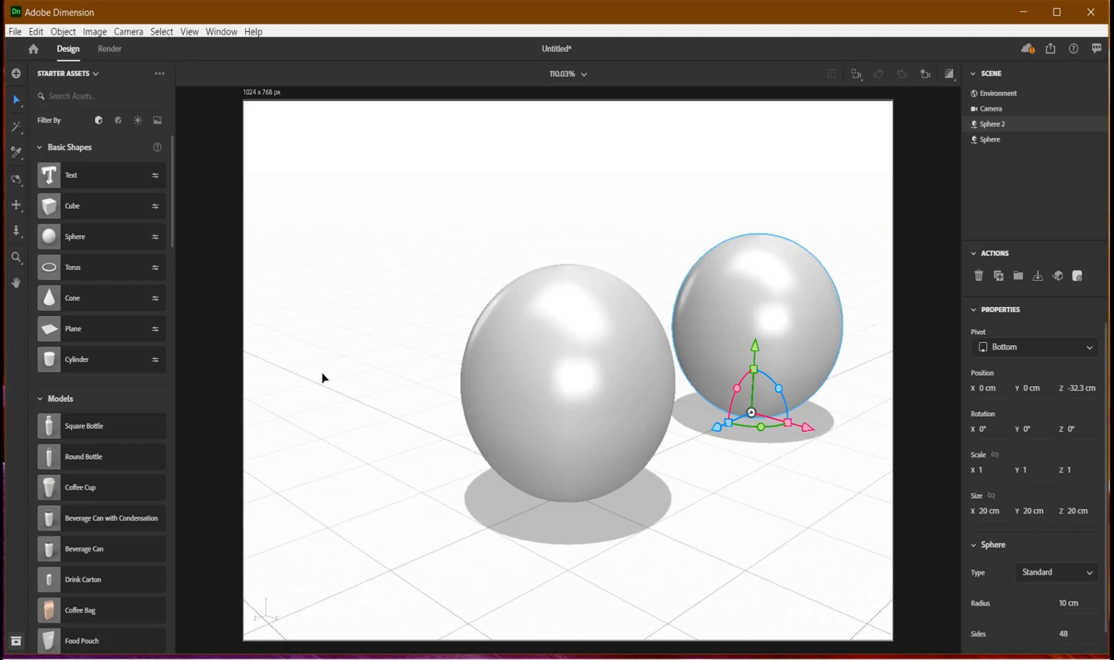
{"action": "left_click", "coordinate": [665, 417]}
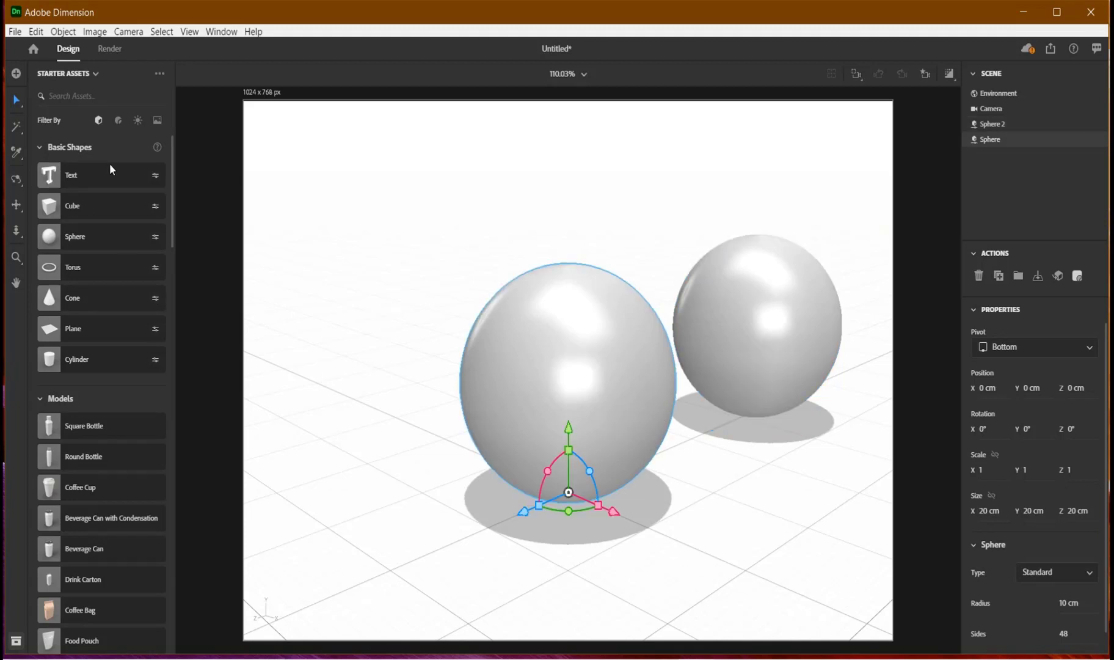
Apply the Wax standard material to the front sphere
{"action": "left_click", "coordinate": [118, 121]}
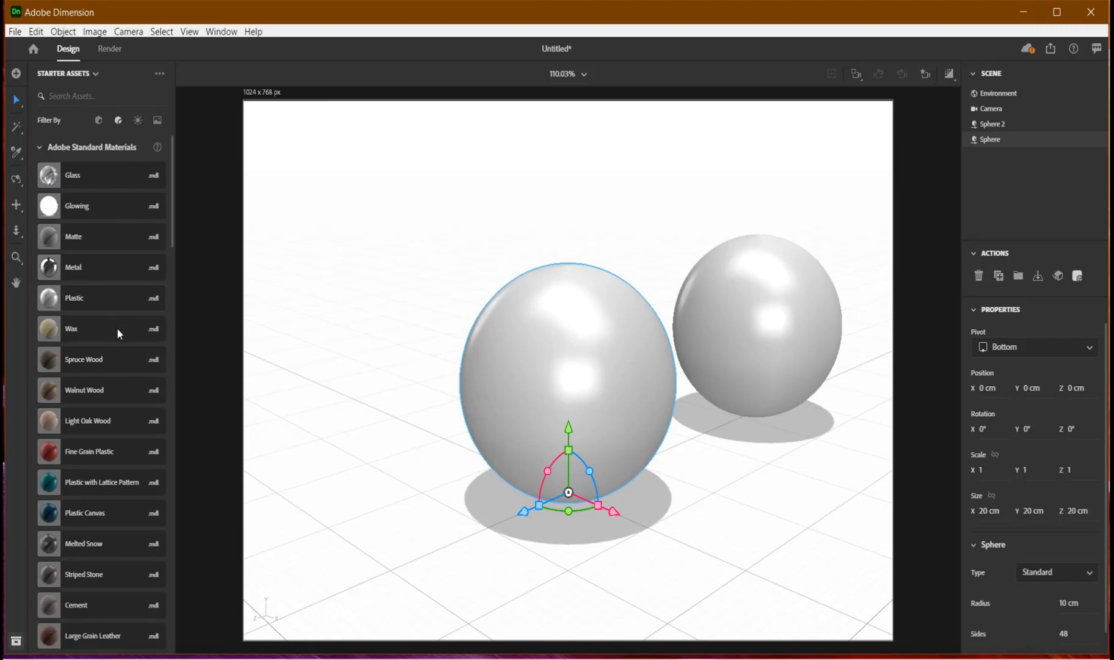
{"action": "left_click", "coordinate": [76, 329]}
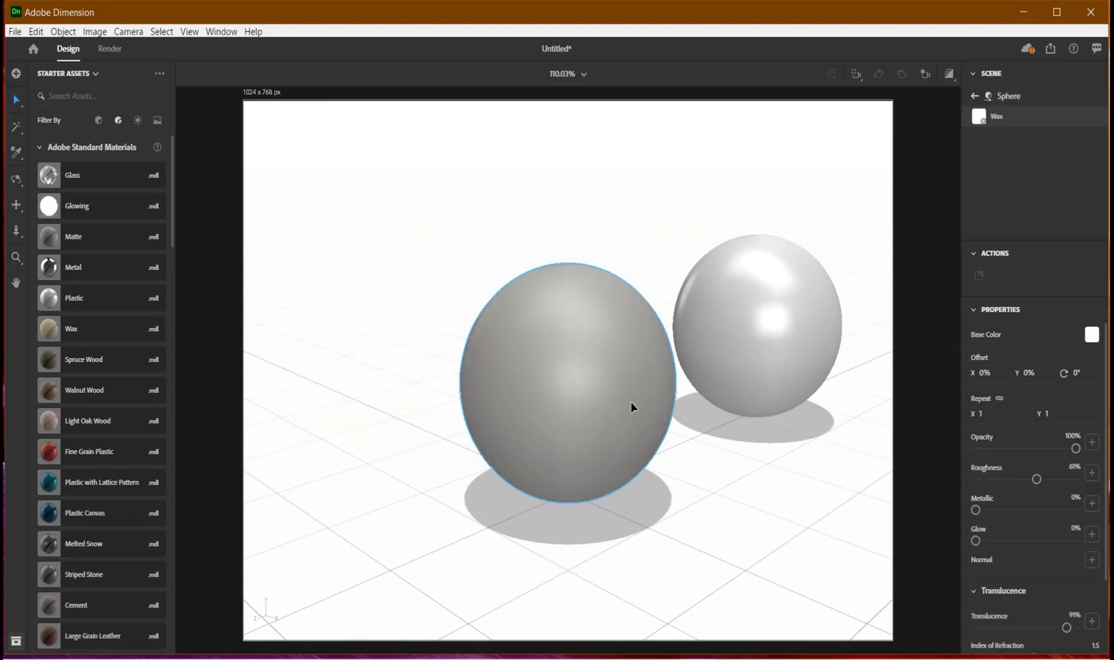
{"action": "left_click", "coordinate": [975, 96]}
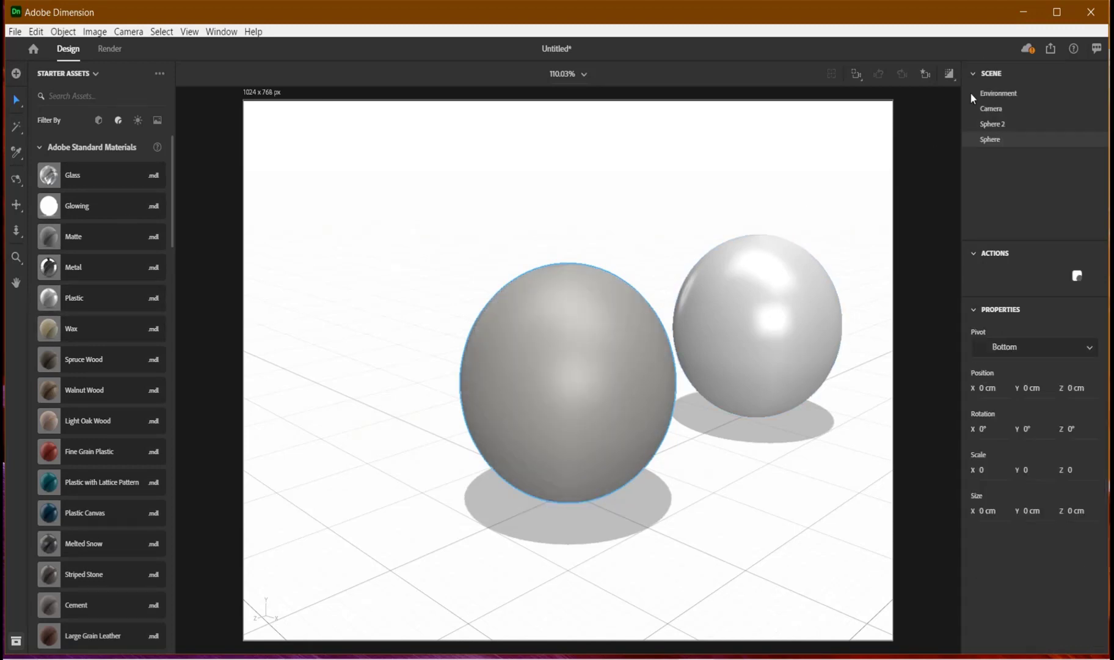
Rename the front sphere 'base' and Sphere 2 'outer' in the Scene panel
{"action": "left_click", "coordinate": [989, 141]}
{"action": "double_click", "coordinate": [989, 141]}
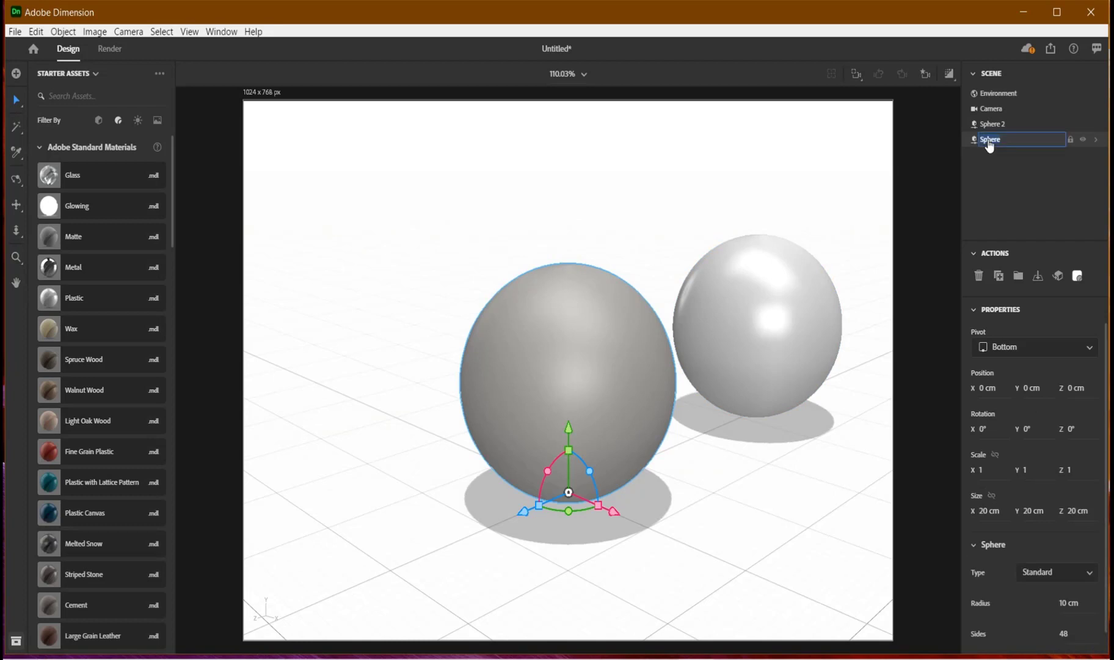
{"action": "type", "text": "base"}
{"action": "double_click", "coordinate": [1006, 126]}
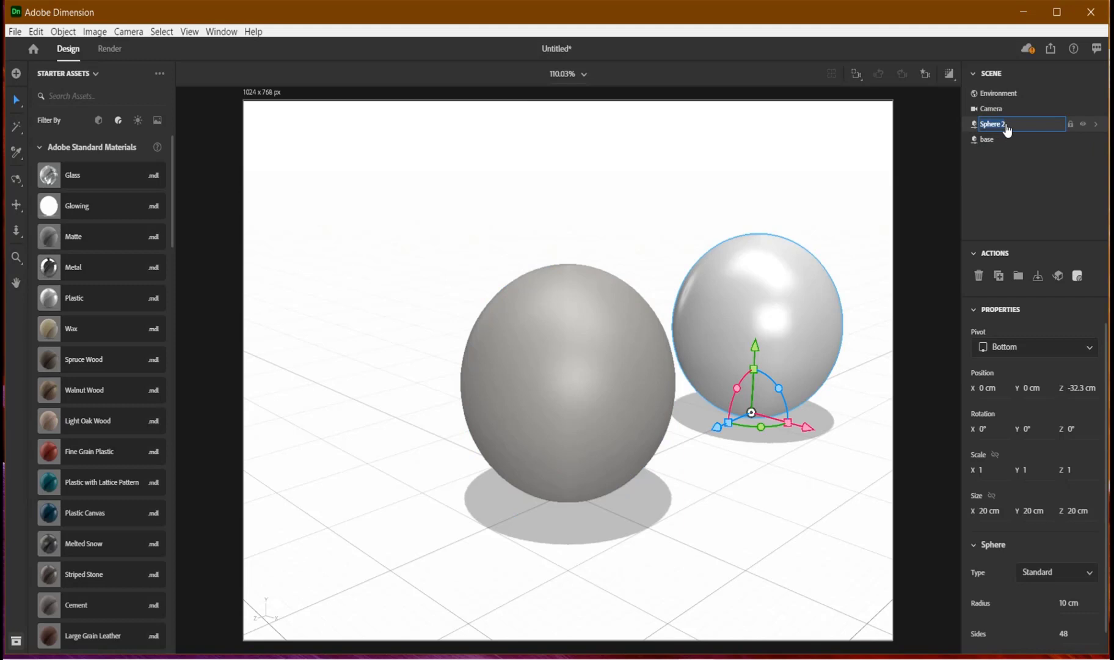
{"action": "type", "text": "outer"}
Set the base sphere's wax Roughness to 100%
{"action": "left_click", "coordinate": [1001, 174]}
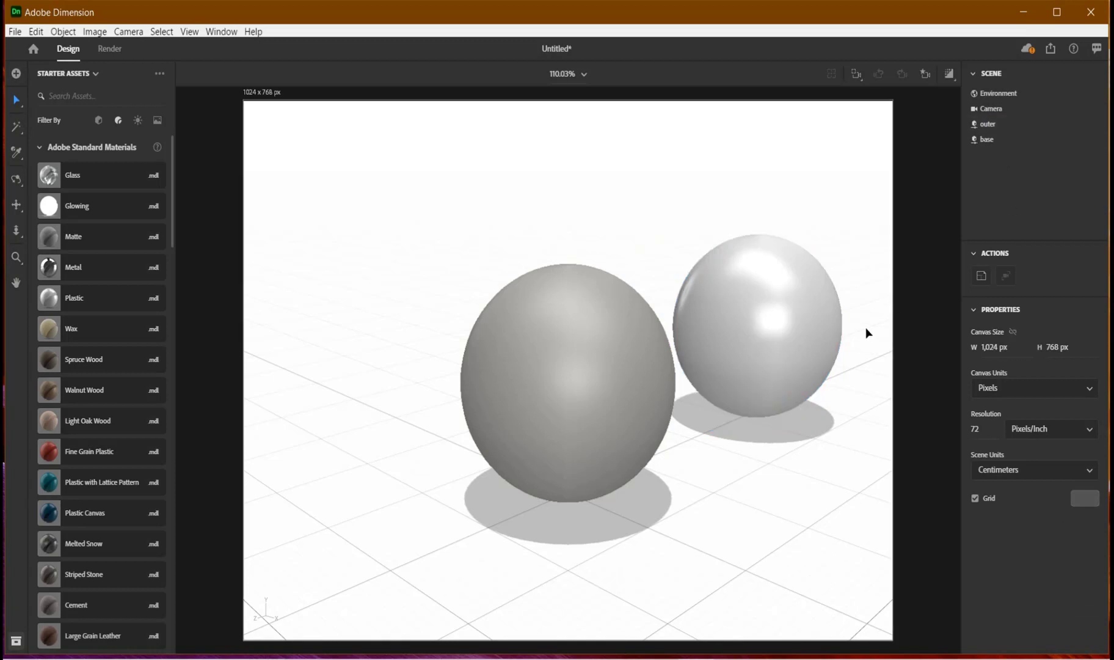
{"action": "left_click", "coordinate": [578, 376]}
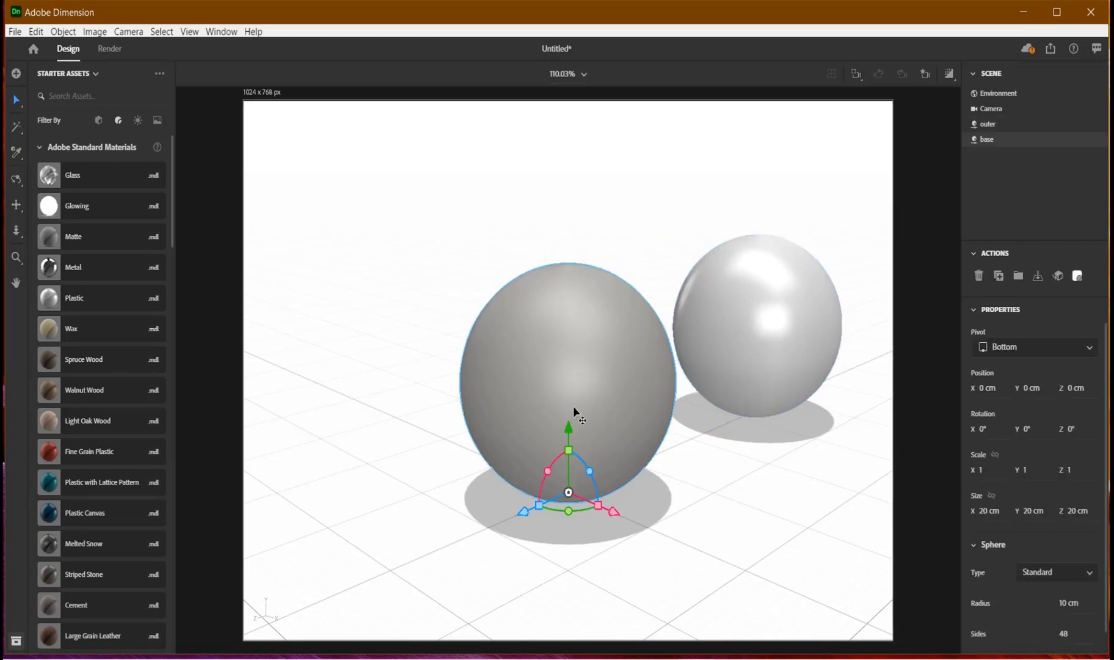
{"action": "left_click", "coordinate": [1077, 277]}
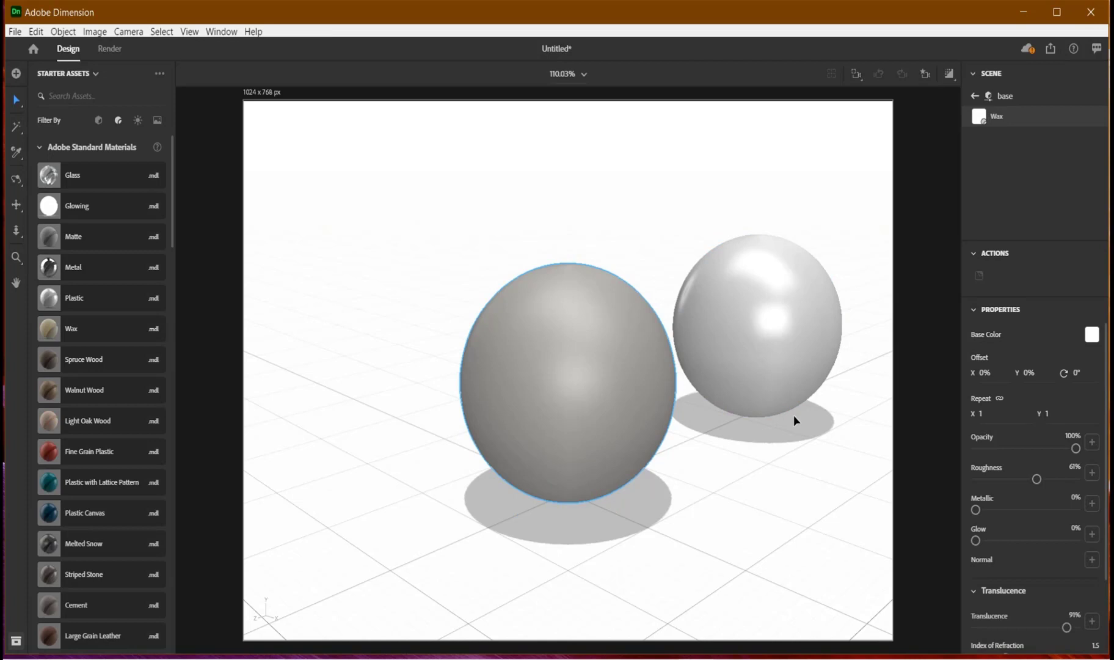
{"action": "left_click_drag", "start_coordinate": [1037, 479], "coordinate": [1076, 479]}
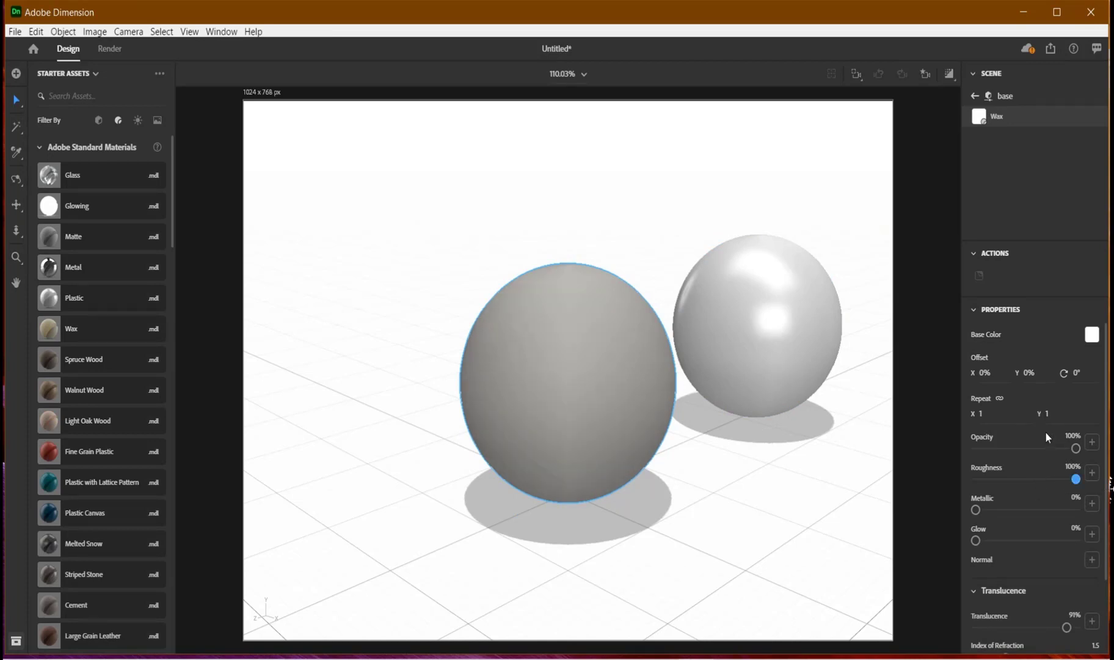
{"action": "scroll", "coordinate": [1045, 434], "scroll_direction": "down", "scroll_amount": 2}
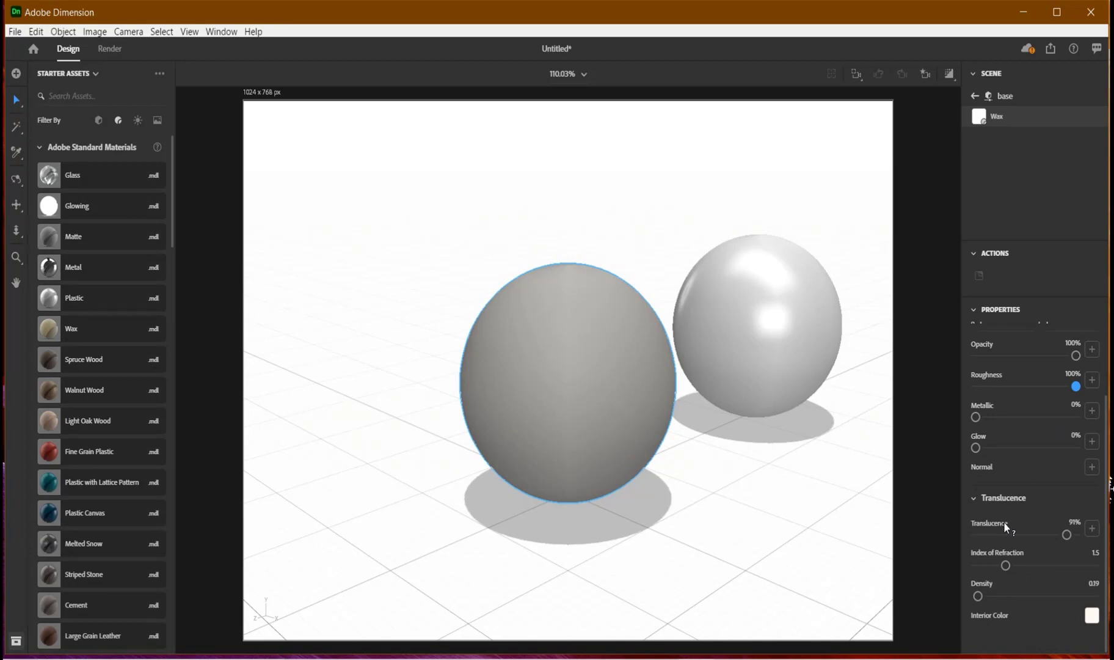
Give the wax an orange interior colour
{"action": "left_click", "coordinate": [1091, 614]}
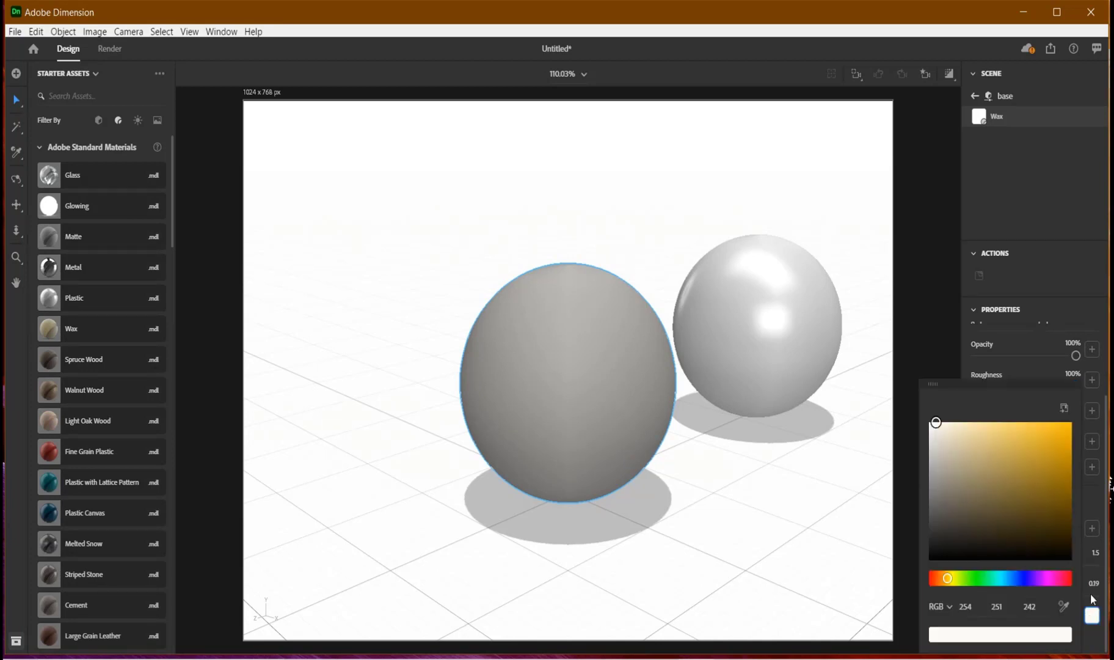
{"action": "left_click", "coordinate": [1065, 424]}
{"action": "left_click", "coordinate": [1039, 450]}
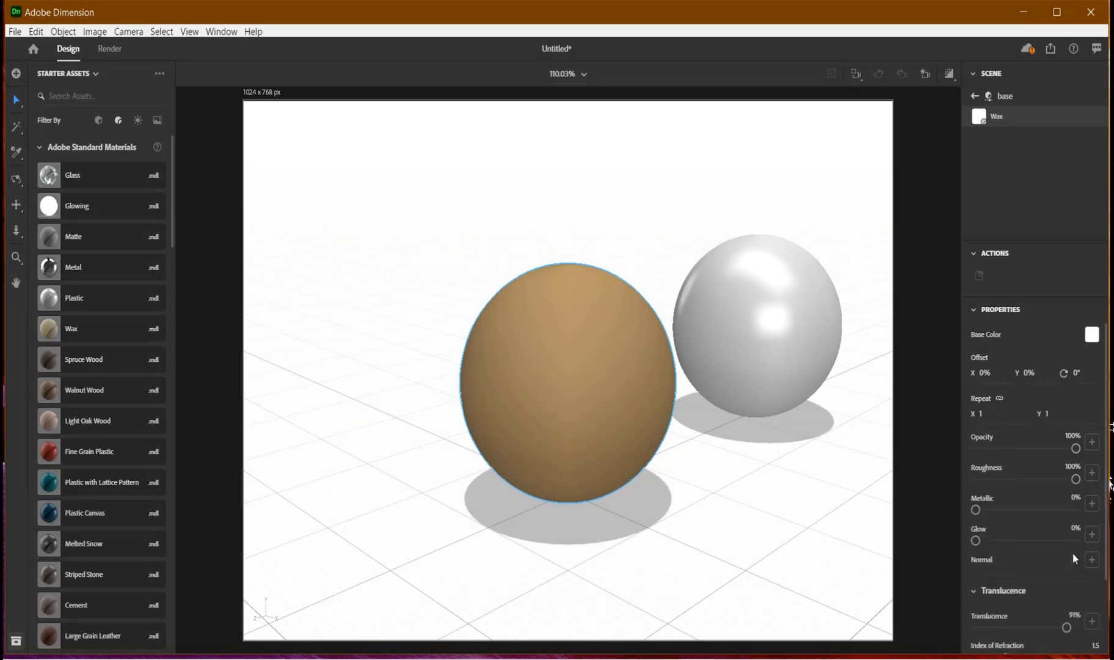
Make the wax base colour light blue (RGB 161, 198, 255) with 100% translucence
{"action": "left_click", "coordinate": [1092, 335]}
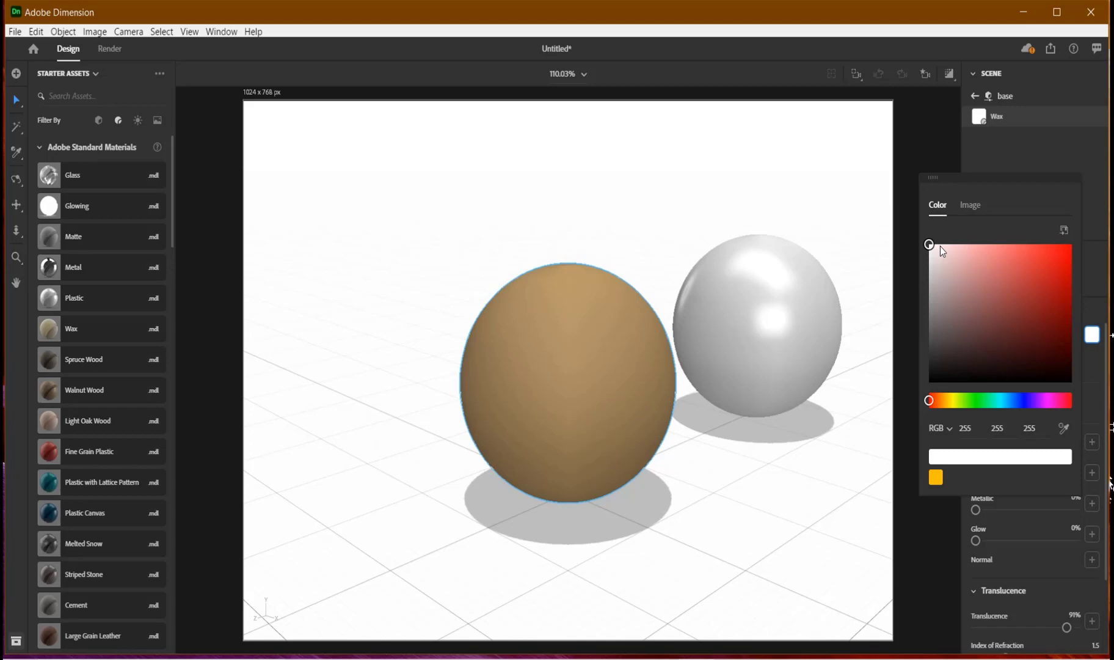
{"action": "left_click", "coordinate": [1004, 400]}
{"action": "left_click", "coordinate": [973, 246]}
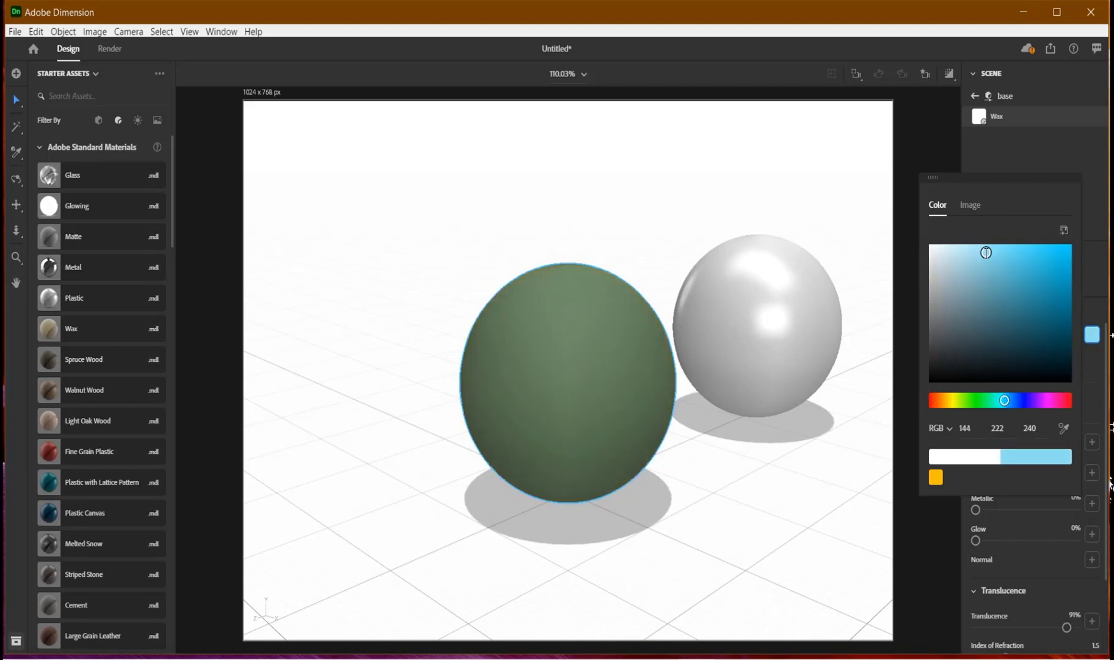
{"action": "left_click", "coordinate": [985, 254]}
{"action": "left_click_drag", "start_coordinate": [1006, 401], "coordinate": [1014, 400]}
{"action": "left_click_drag", "start_coordinate": [981, 257], "coordinate": [982, 235]}
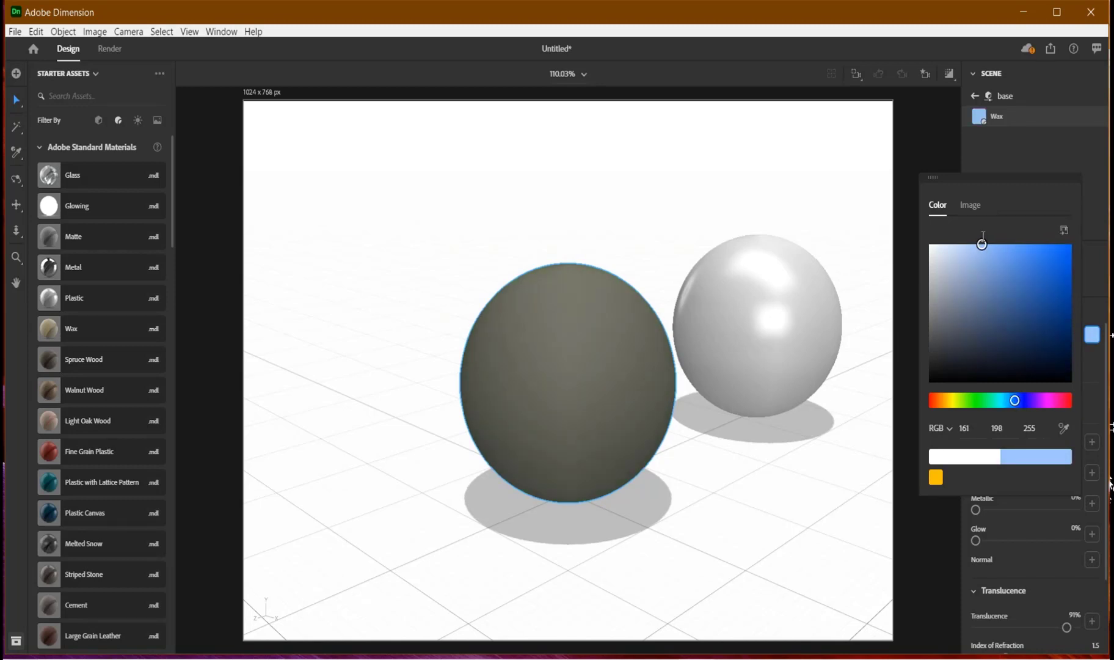
{"action": "left_click", "coordinate": [1023, 155]}
{"action": "scroll", "coordinate": [1034, 567], "scroll_direction": "down", "scroll_amount": 2}
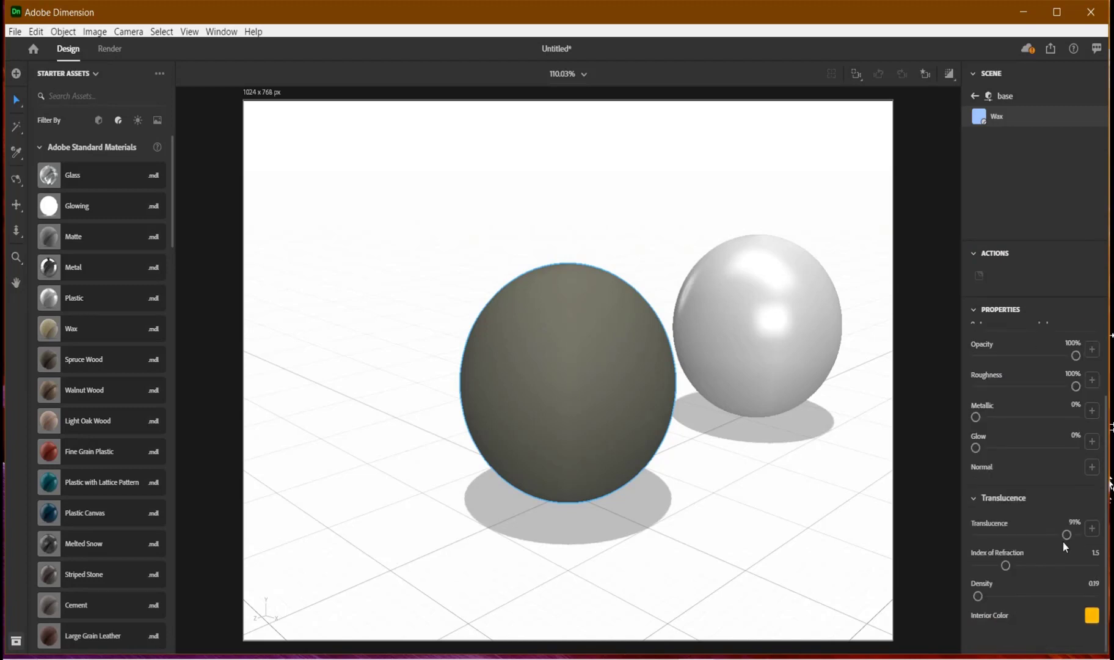
{"action": "left_click_drag", "start_coordinate": [1066, 537], "coordinate": [1094, 543]}
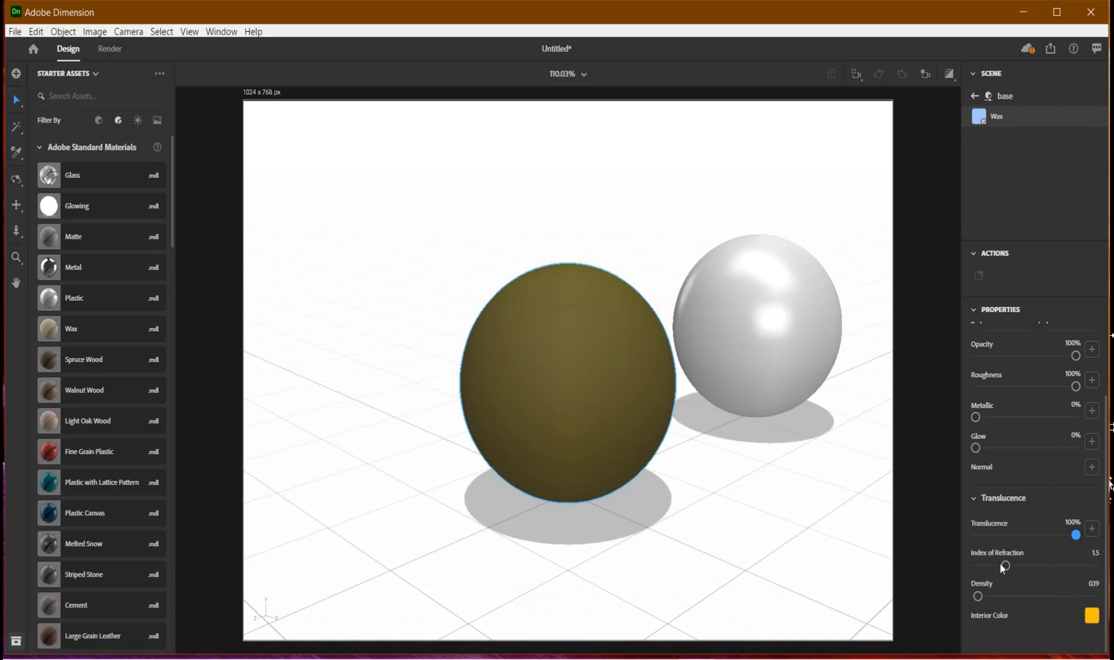
Change the base sphere's index of refraction to 1.38 and check it in render preview
{"action": "left_click", "coordinate": [1099, 556]}
{"action": "key", "text": "BackSpace"}
{"action": "type", "text": "1.38"}
{"action": "key", "text": "Return"}
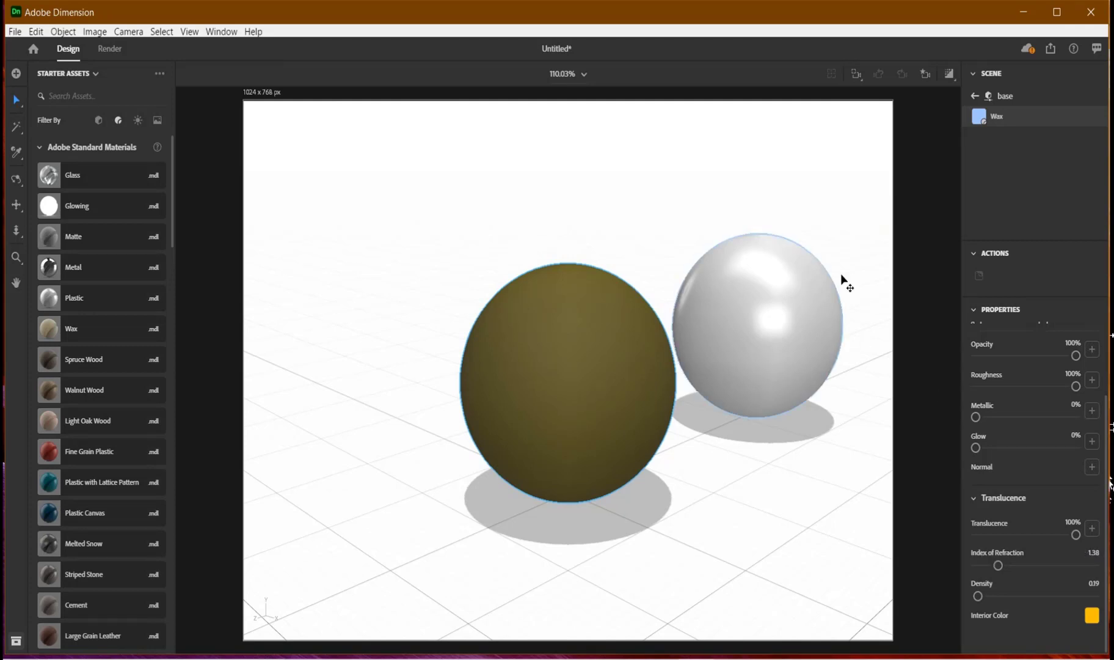
{"action": "left_click", "coordinate": [949, 74]}
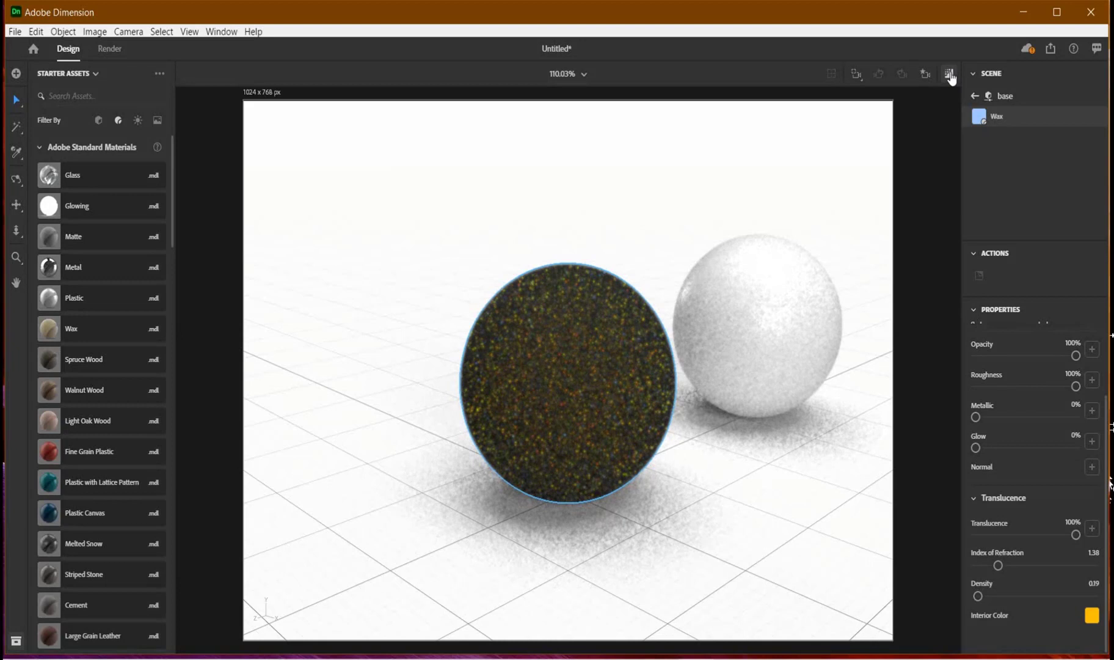
{"action": "left_click", "coordinate": [950, 74]}
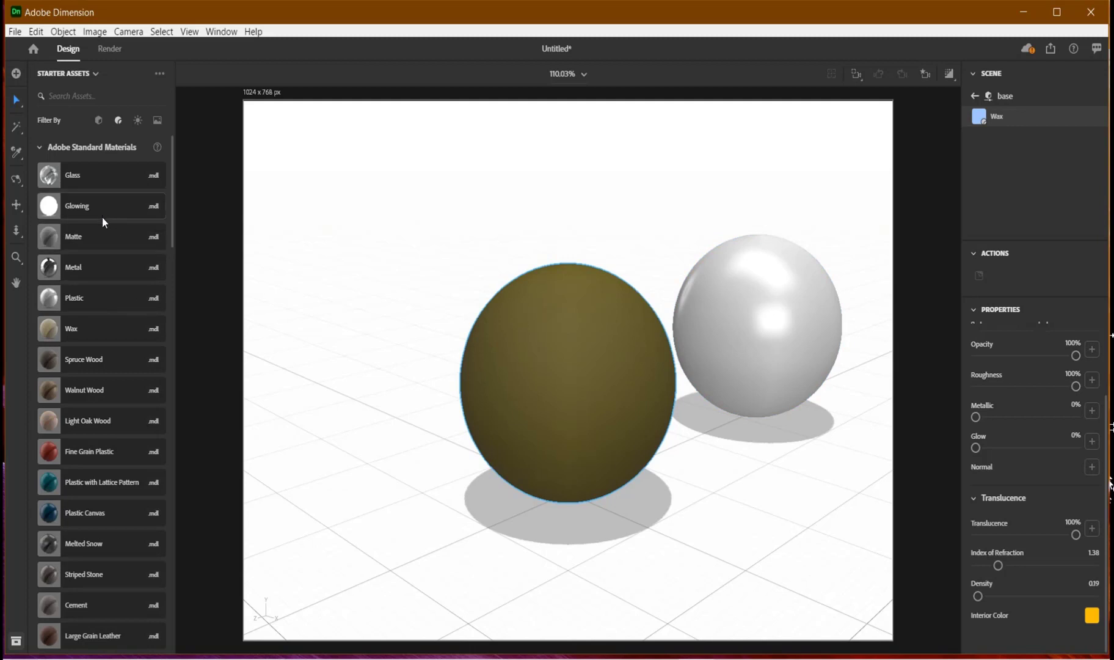
Add a cone, scale it to 0.7, 0.2, 0.6 and raise it to Y 7.5 cm
{"action": "left_click", "coordinate": [98, 119]}
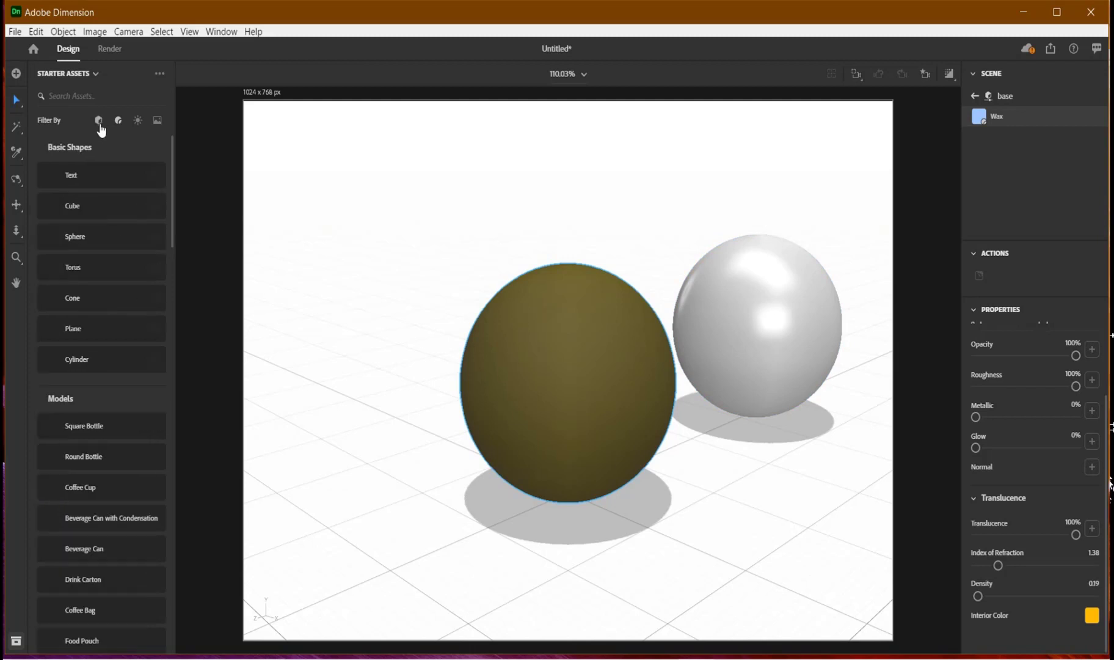
{"action": "left_click", "coordinate": [72, 299]}
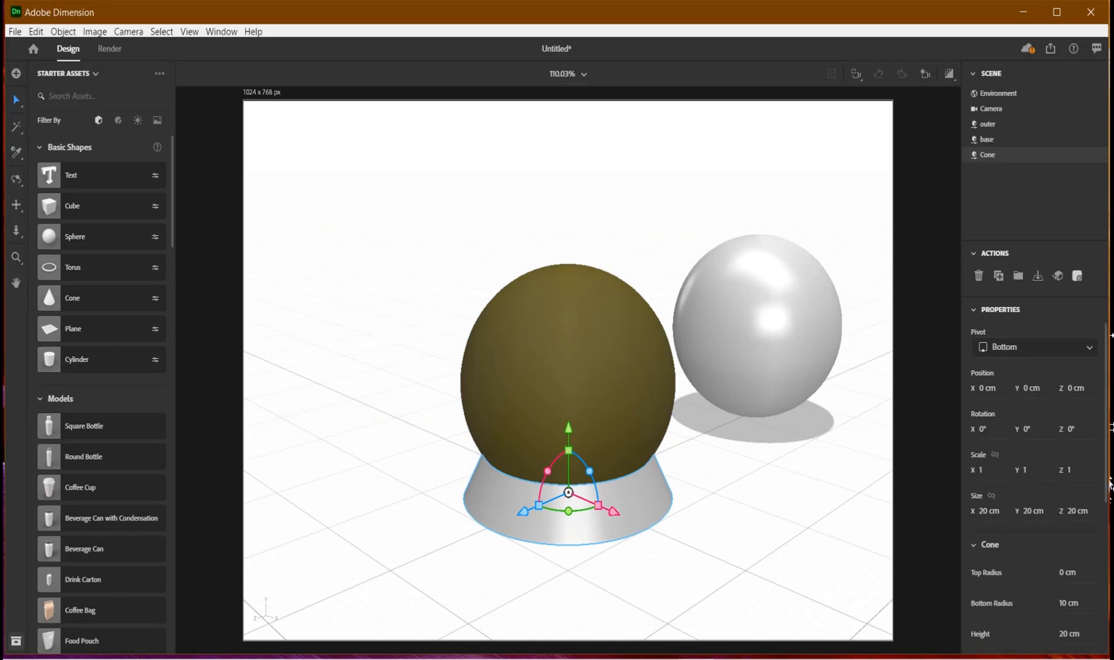
{"action": "left_click_drag", "start_coordinate": [986, 510], "coordinate": [1014, 514]}
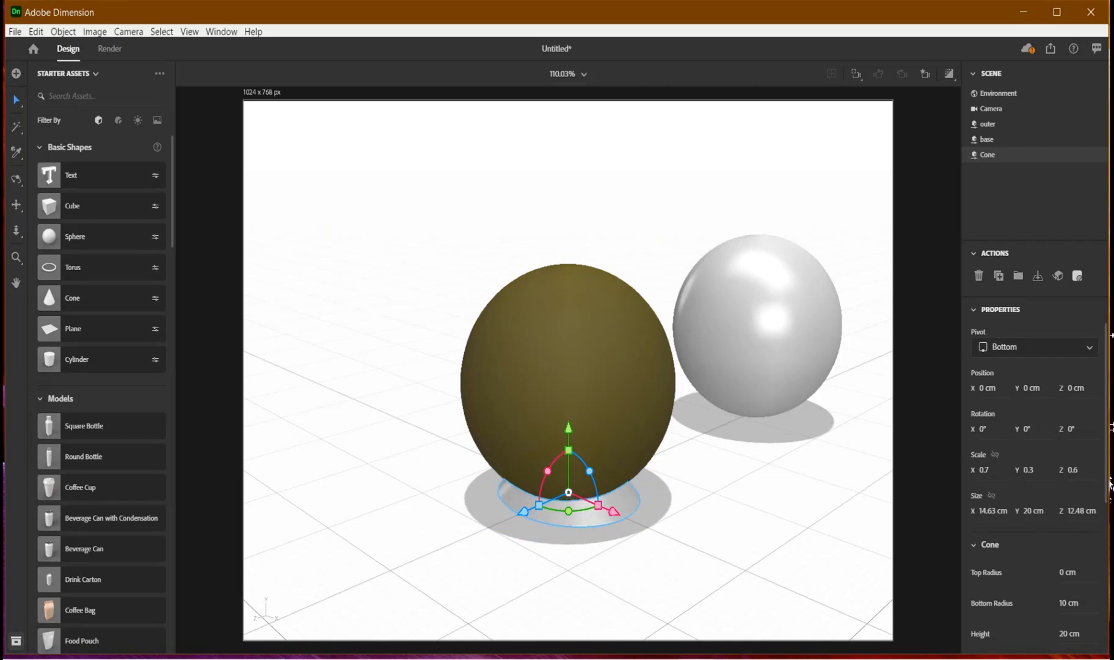
{"action": "left_click_drag", "start_coordinate": [565, 426], "coordinate": [557, 361]}
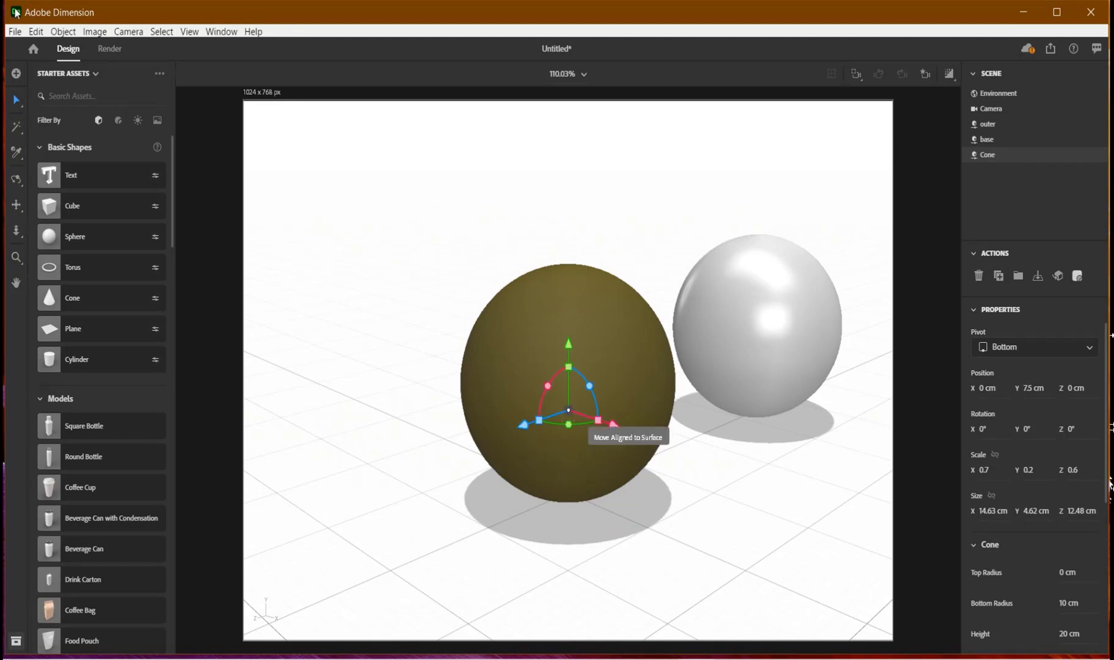
Apply the Glowing material (500% glow) to the cone and check the render preview
{"action": "left_click", "coordinate": [117, 121]}
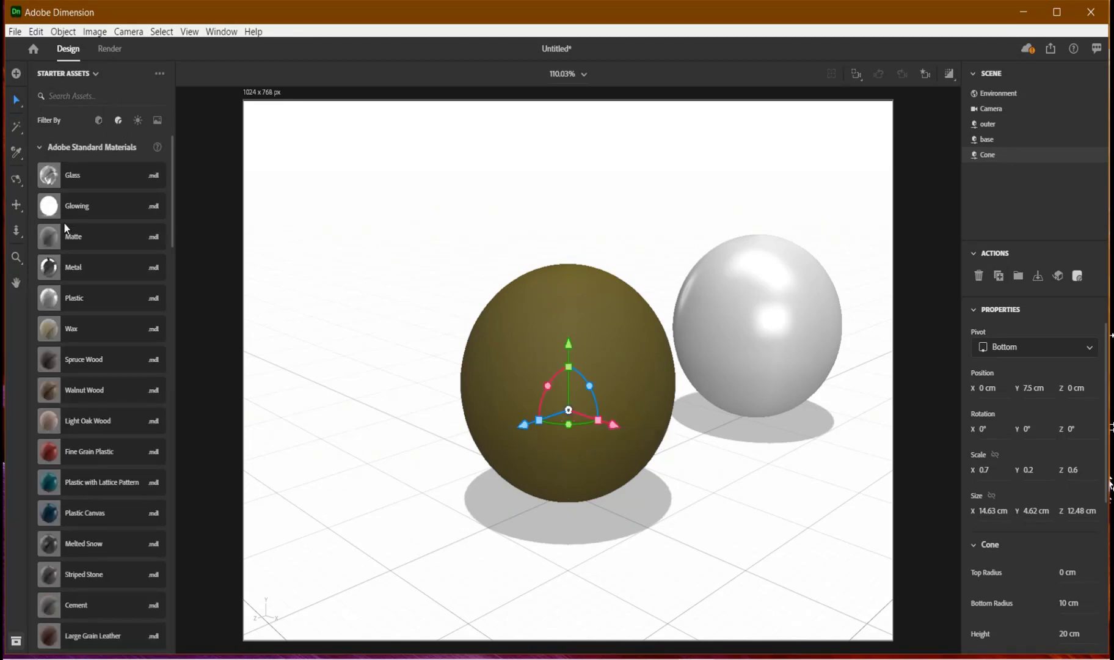
{"action": "left_click", "coordinate": [65, 203]}
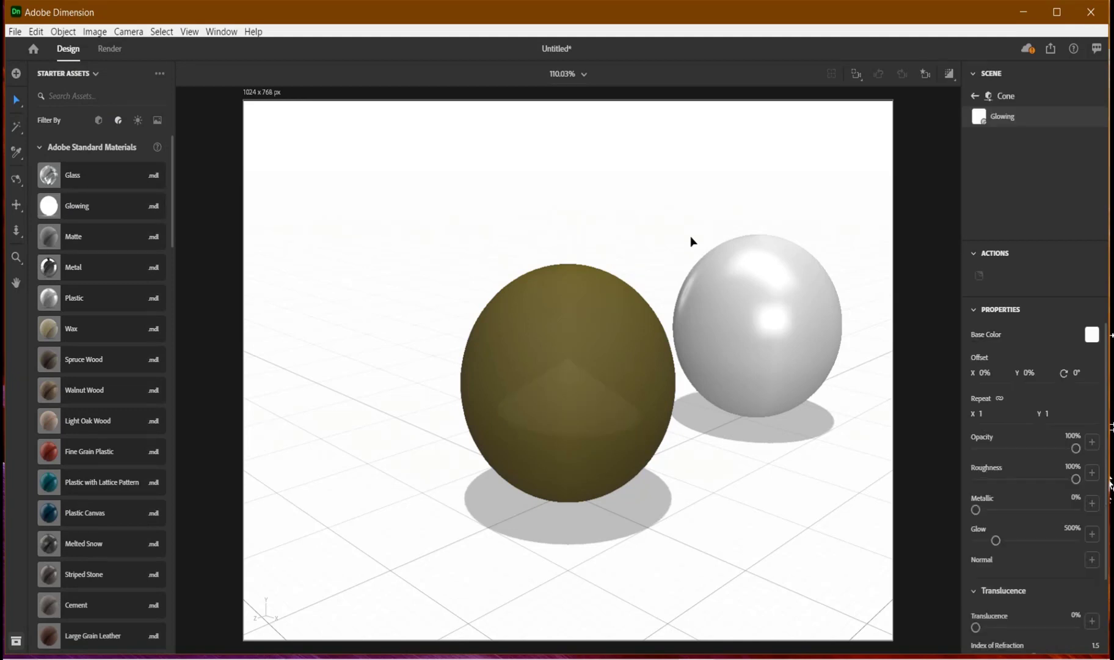
{"action": "left_click", "coordinate": [948, 74]}
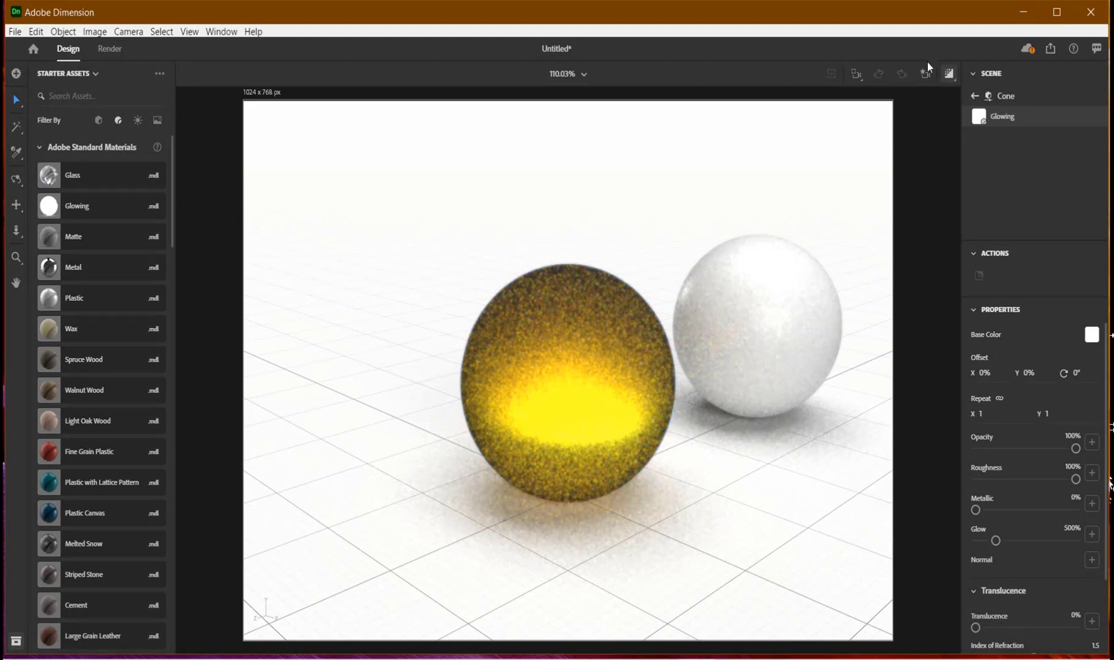
{"action": "left_click", "coordinate": [949, 74]}
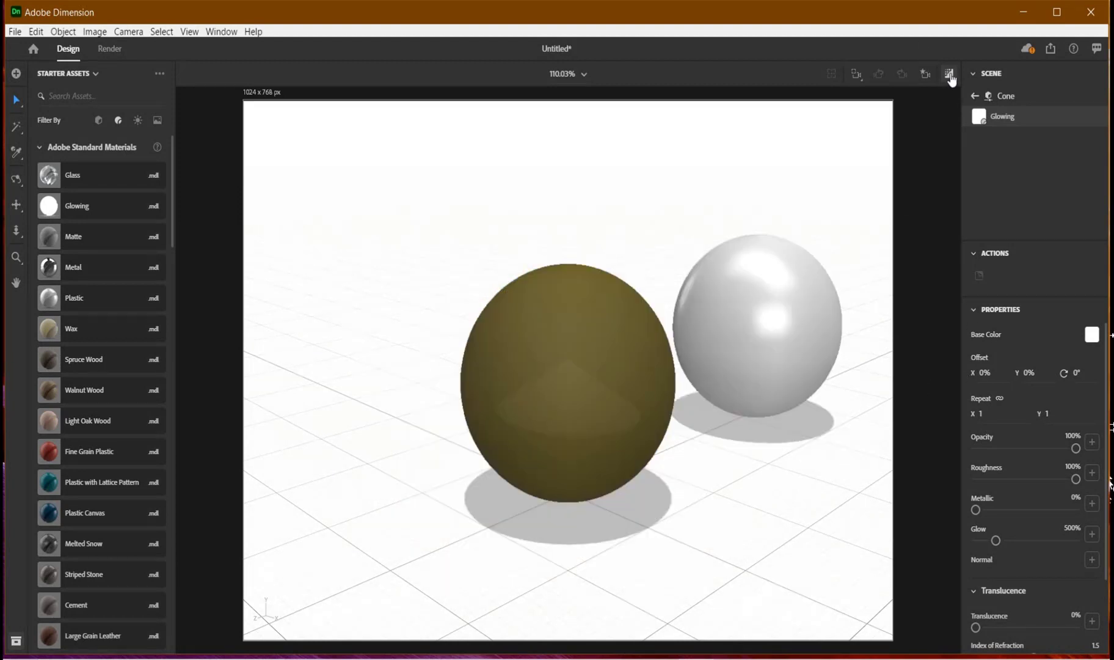
Set the Glowing material's interior colour to light blue (RGB 166, 222, 255)
{"action": "scroll", "coordinate": [1030, 535], "scroll_direction": "down", "scroll_amount": 3}
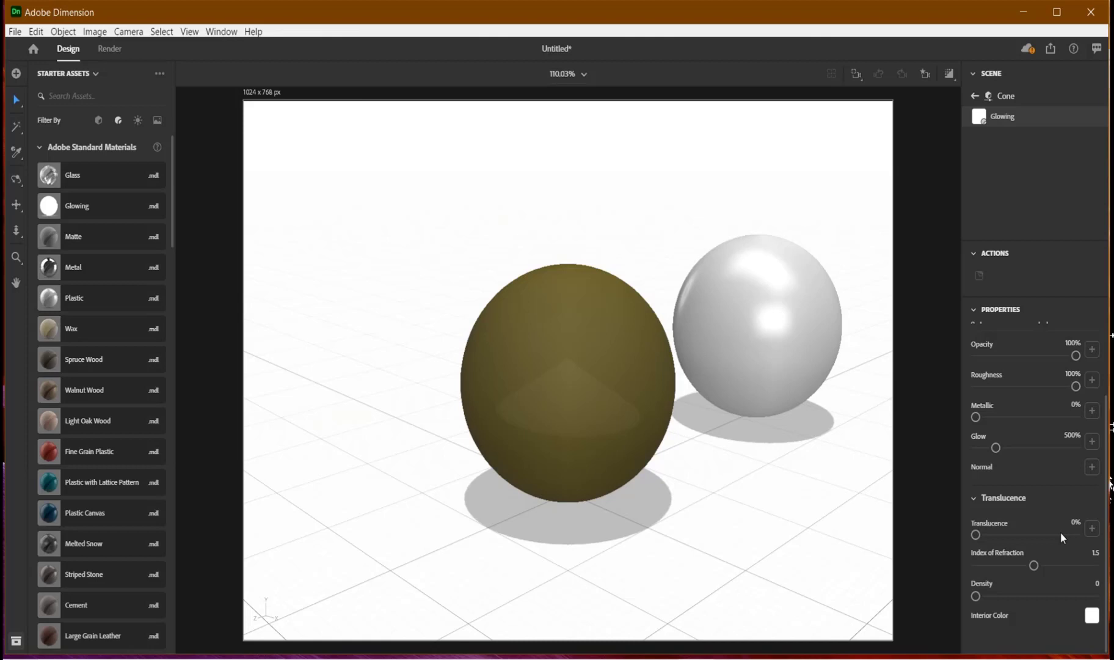
{"action": "left_click", "coordinate": [1092, 617]}
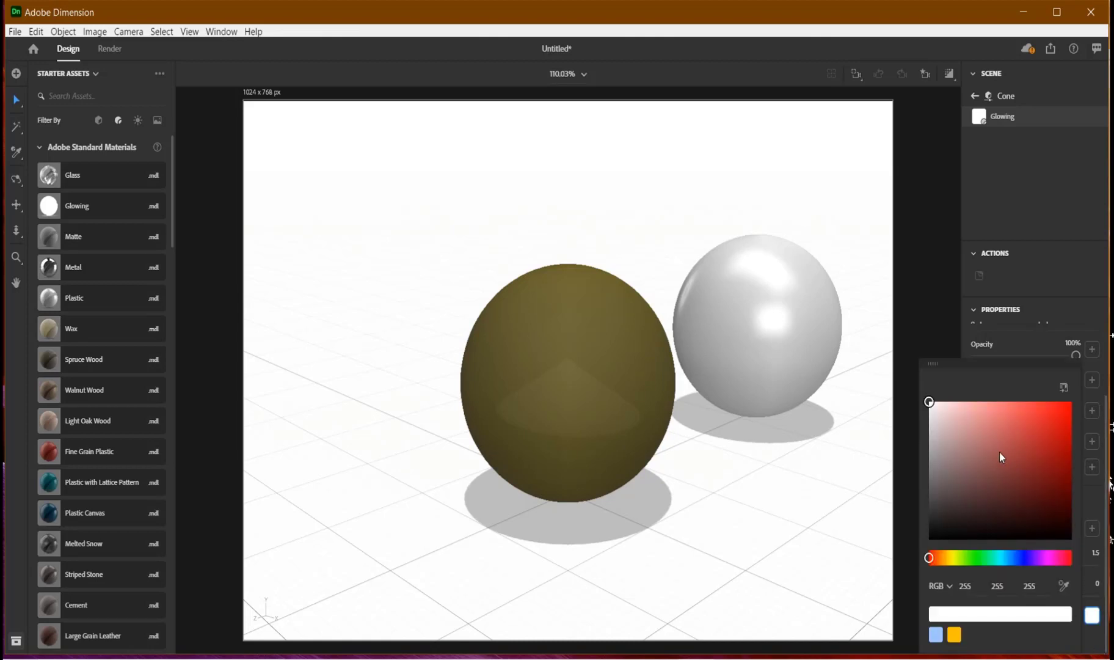
{"action": "left_click", "coordinate": [1011, 558]}
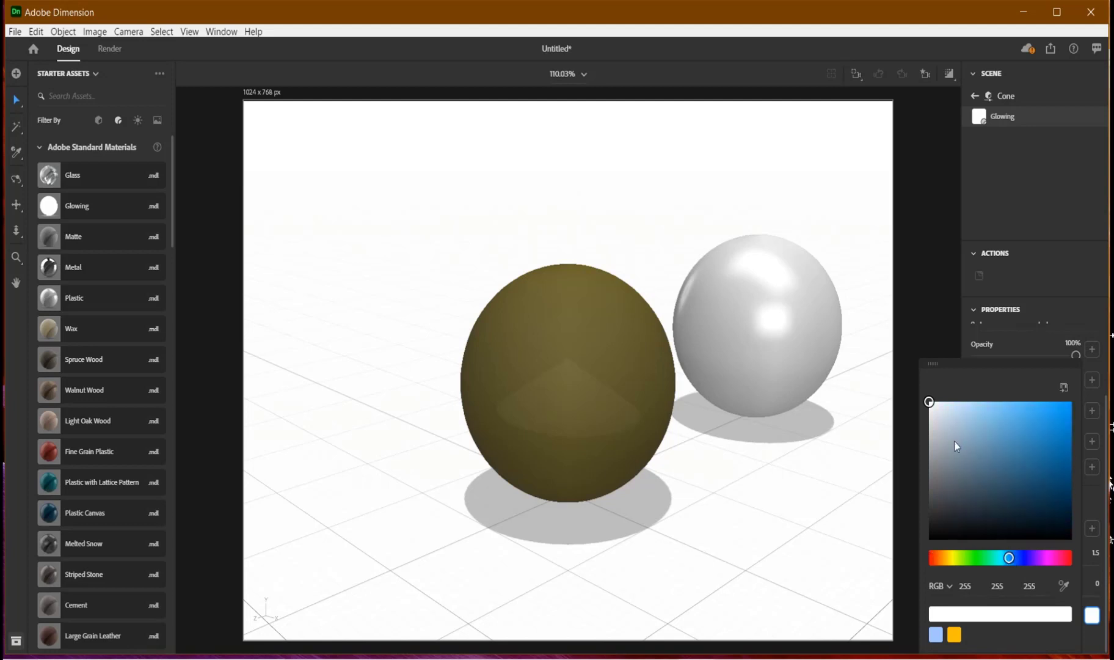
{"action": "left_click_drag", "start_coordinate": [931, 401], "coordinate": [980, 397]}
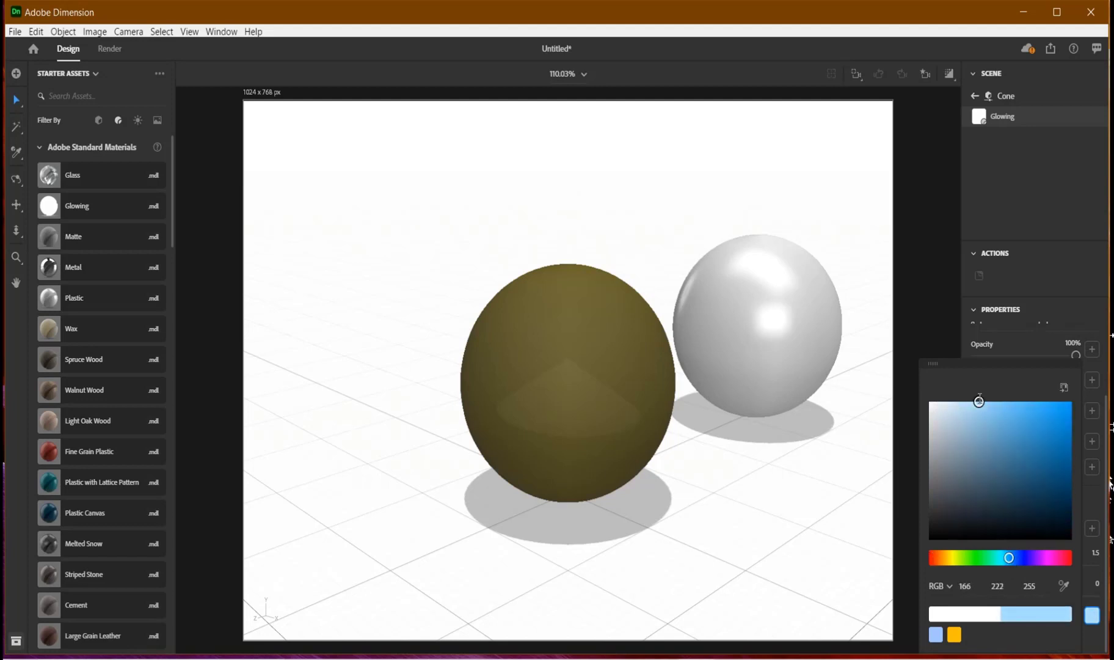
{"action": "left_click", "coordinate": [950, 82]}
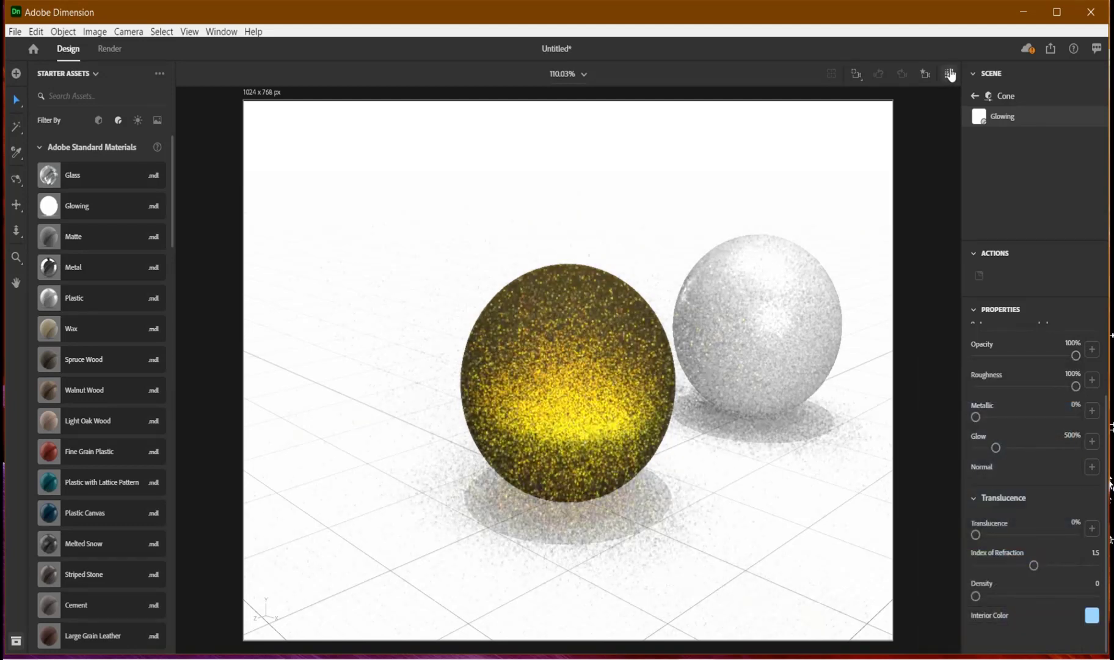
{"action": "left_click", "coordinate": [950, 73]}
{"action": "left_click", "coordinate": [768, 334]}
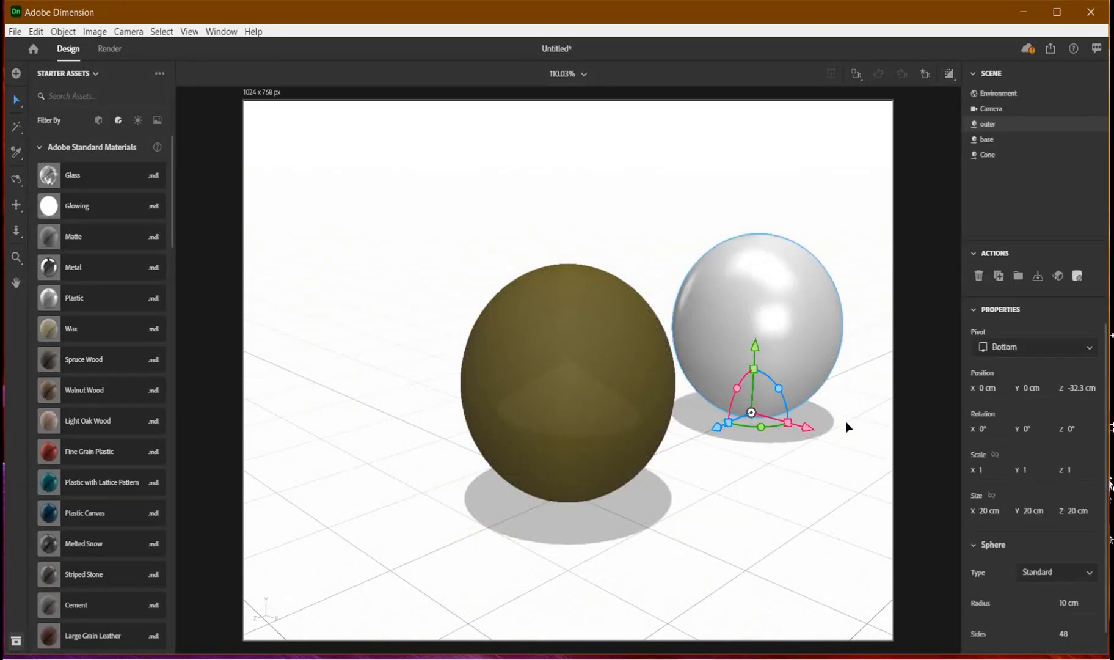
Scale the outer sphere to 1.1 on X, Y and Z (22 cm)
{"action": "left_click", "coordinate": [982, 470]}
{"action": "type", "text": "1.1"}
{"action": "key", "text": "Return"}
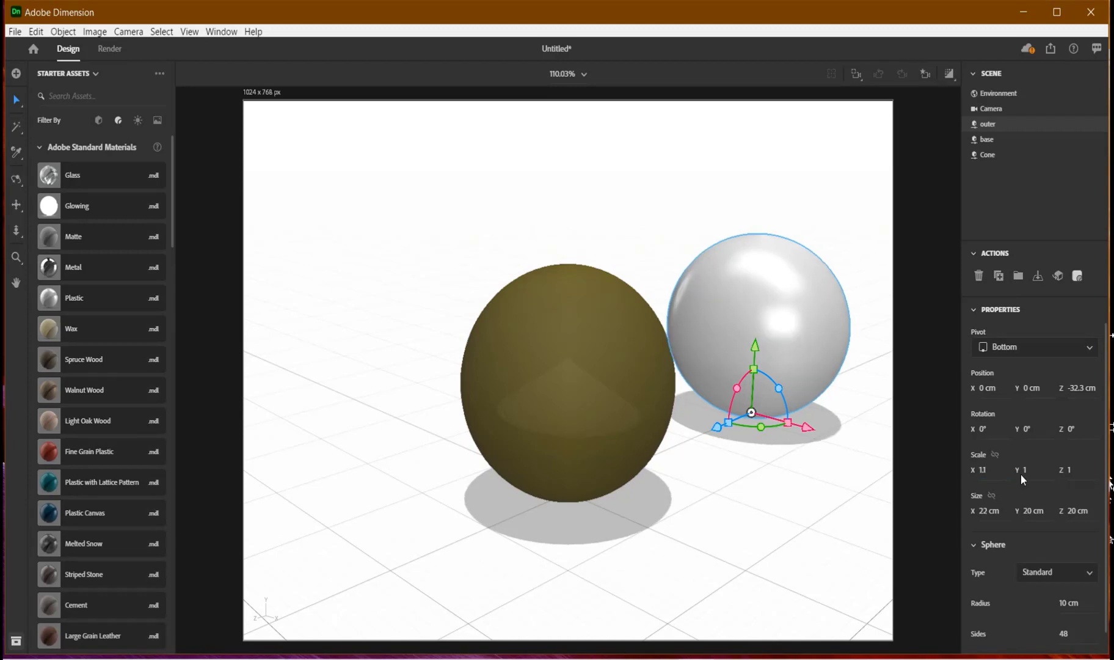
{"action": "left_click", "coordinate": [1030, 470]}
{"action": "type", "text": "1.1"}
{"action": "key", "text": "Return"}
{"action": "left_click", "coordinate": [1074, 469]}
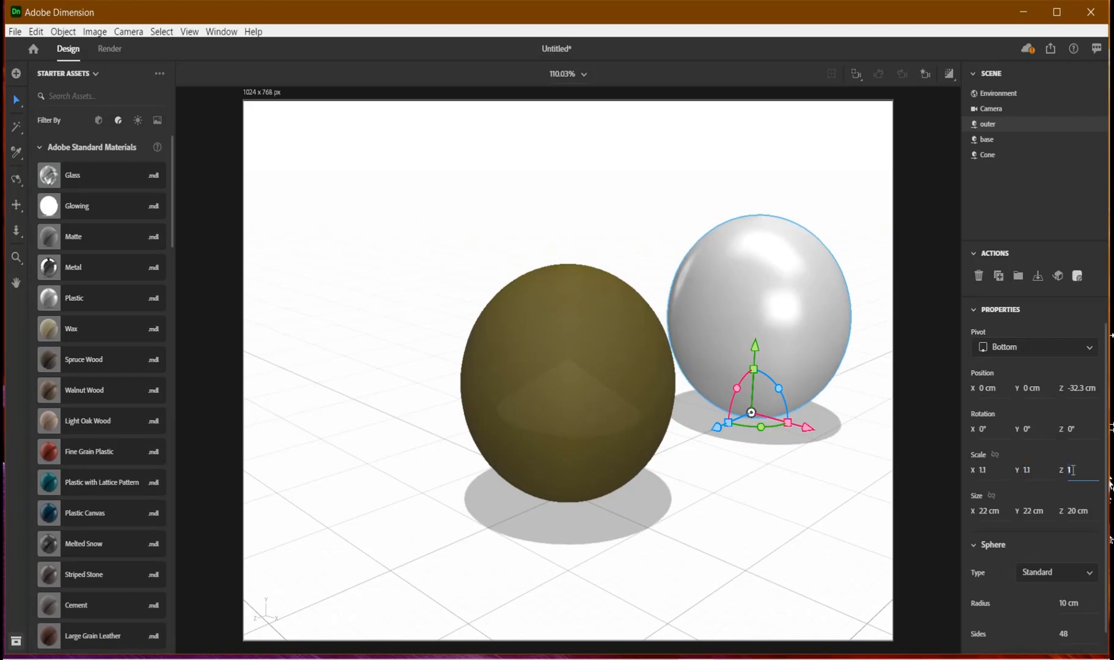
{"action": "type", "text": ".1"}
{"action": "key", "text": "Return"}
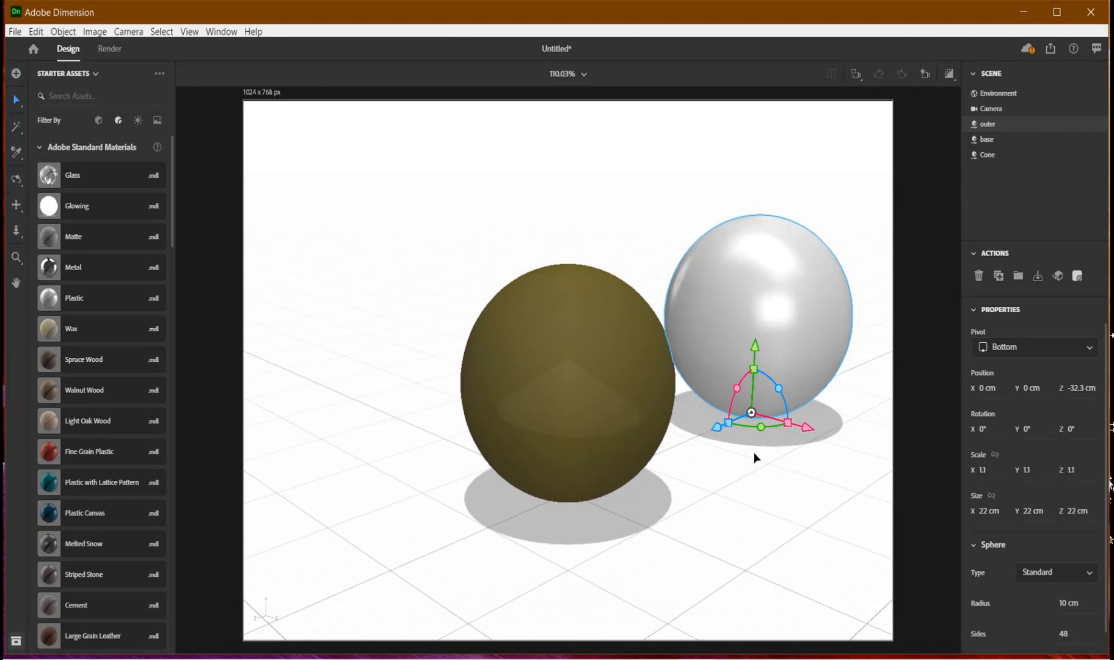
Move the outer sphere forward to Position Z 0 cm, enclosing the base sphere
{"action": "left_click_drag", "start_coordinate": [716, 429], "coordinate": [505, 500]}
{"action": "left_click", "coordinate": [1078, 387]}
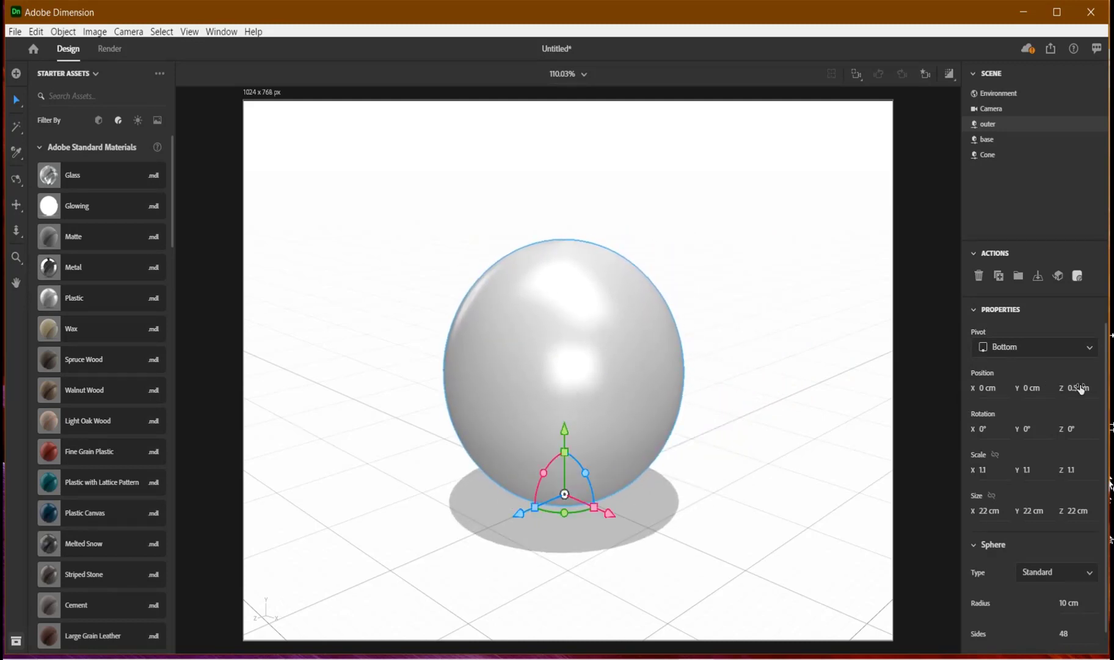
{"action": "double_click", "coordinate": [1078, 388]}
{"action": "type", "text": "0"}
{"action": "key", "text": "Return"}
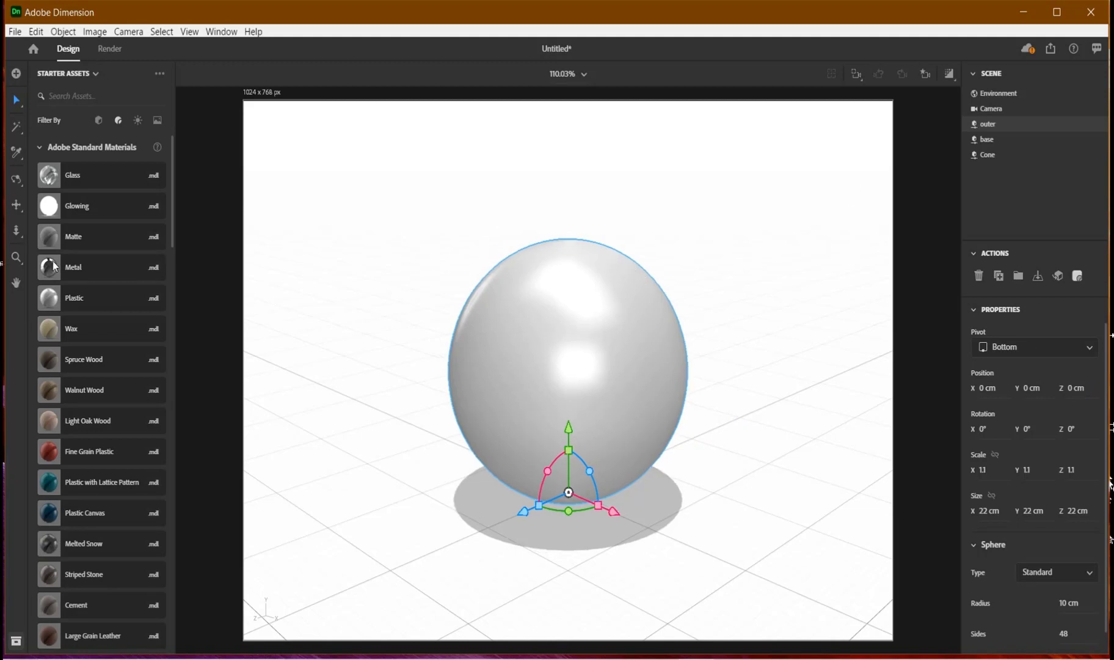
Apply the Glass material to the outer sphere and tint its base colour pale blue
{"action": "left_click", "coordinate": [76, 175]}
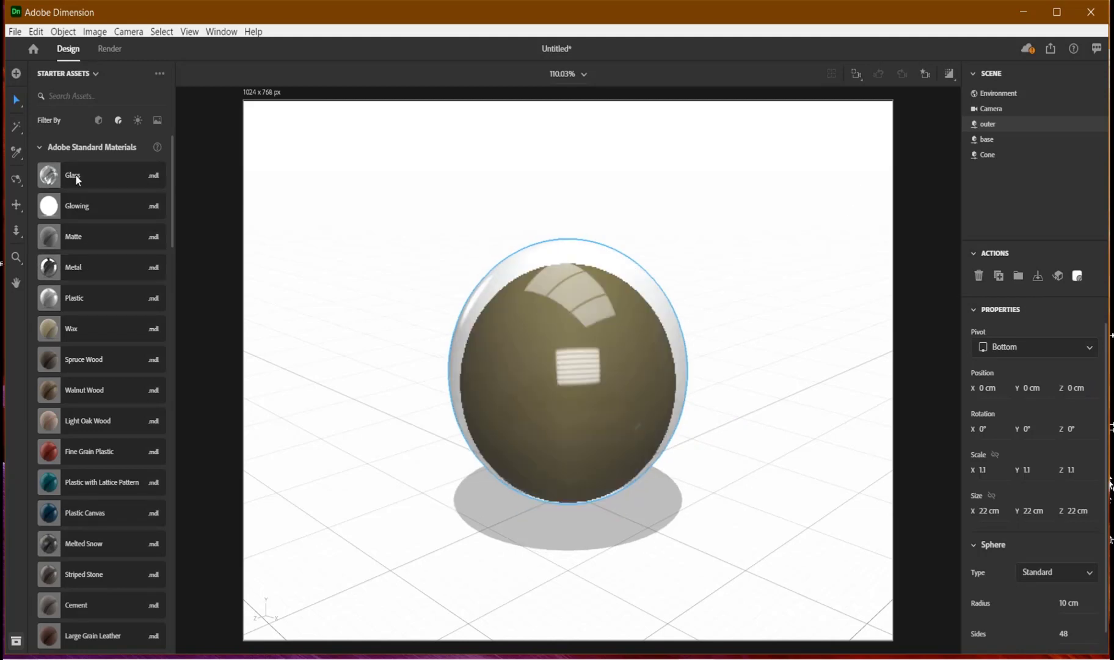
{"action": "left_click", "coordinate": [950, 74]}
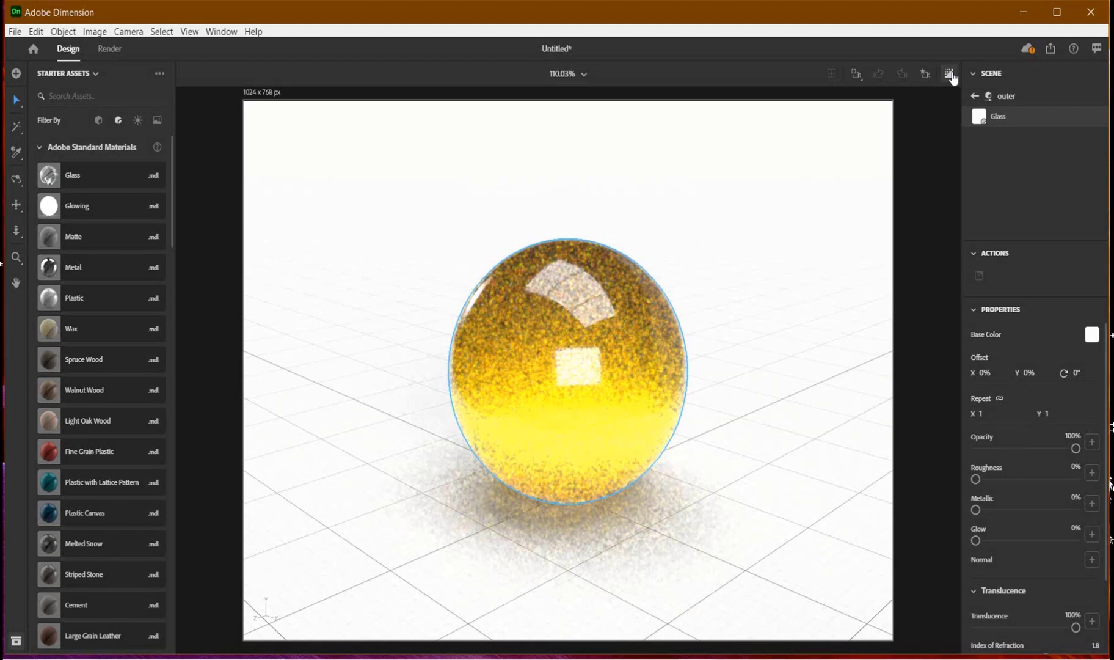
{"action": "left_click", "coordinate": [950, 73]}
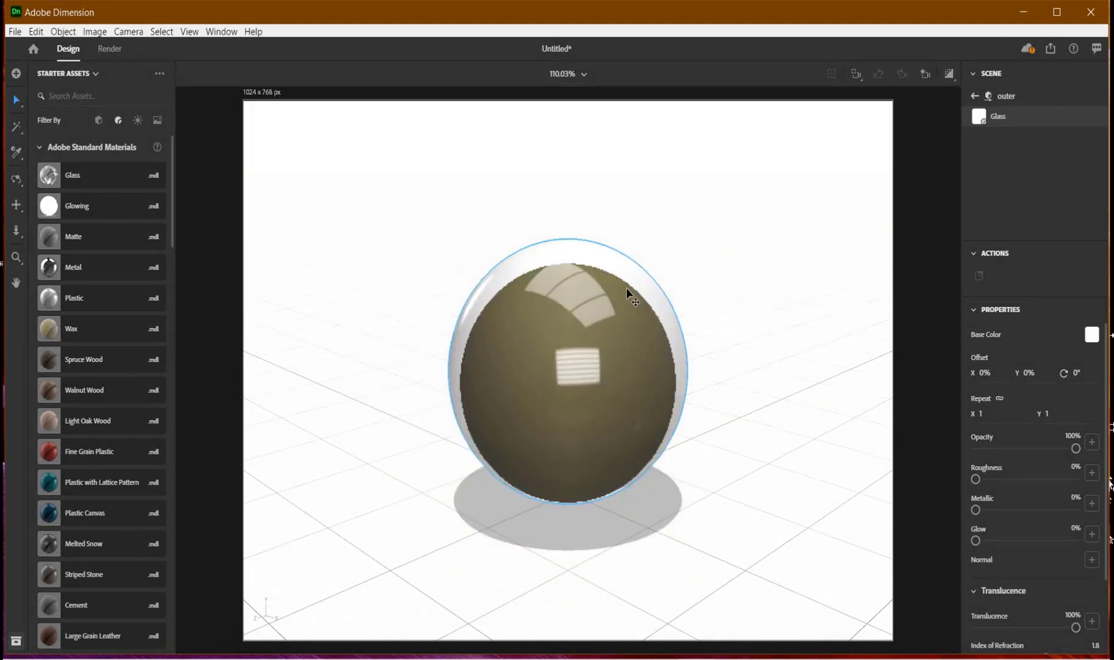
{"action": "left_click", "coordinate": [1091, 334]}
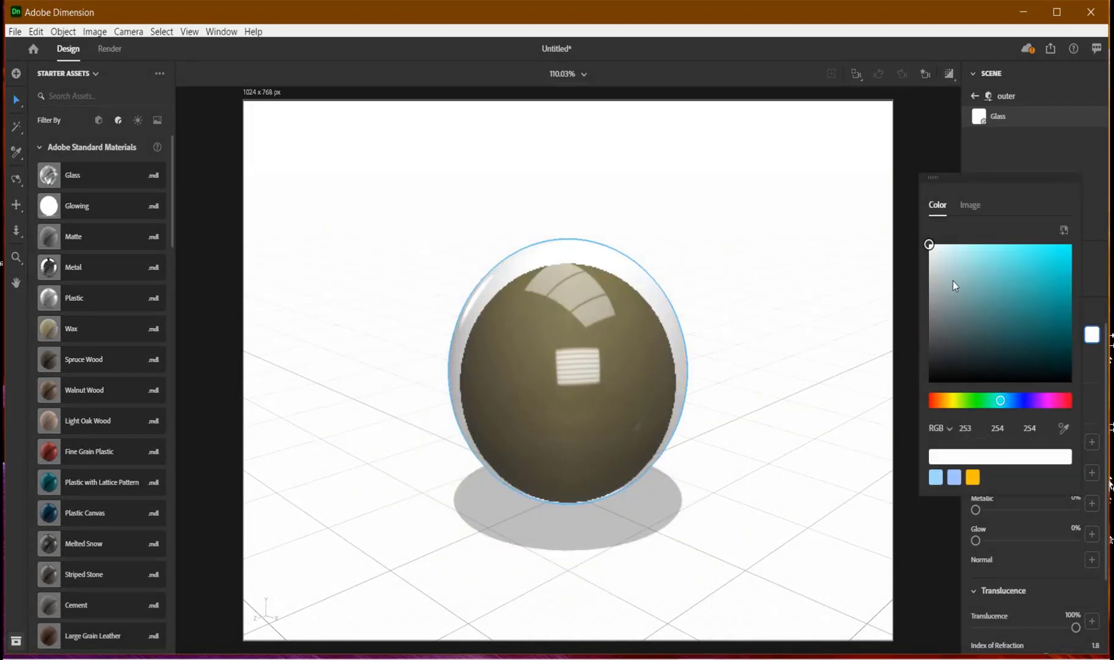
{"action": "left_click", "coordinate": [943, 243]}
{"action": "left_click_drag", "start_coordinate": [943, 244], "coordinate": [945, 244]}
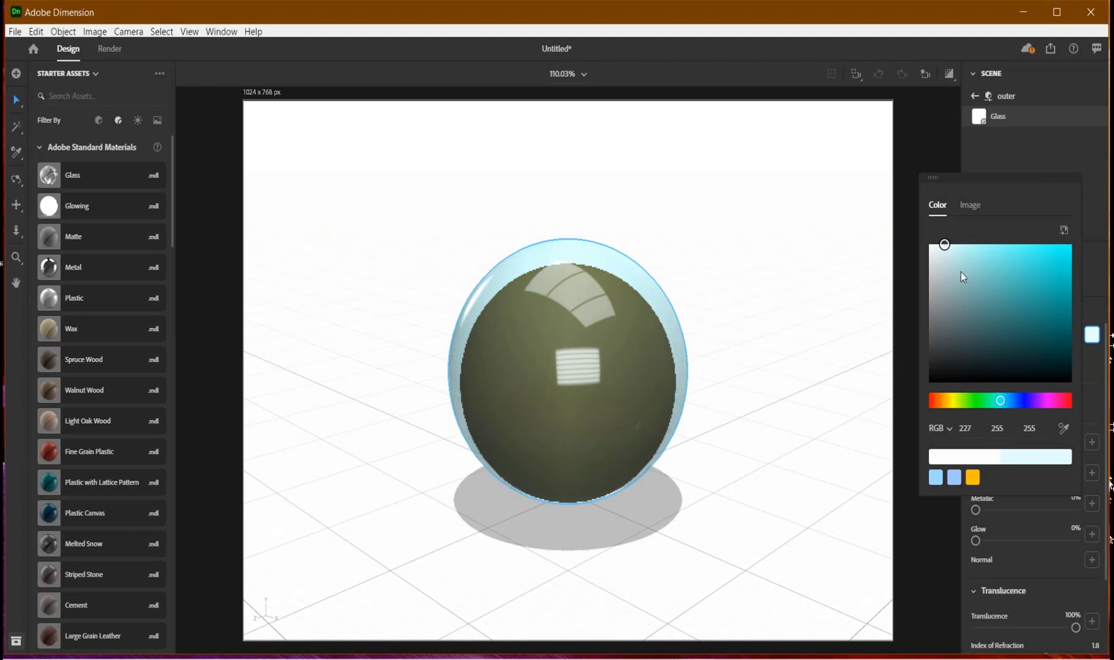
{"action": "scroll", "coordinate": [1109, 376], "scroll_direction": "down", "scroll_amount": 2}
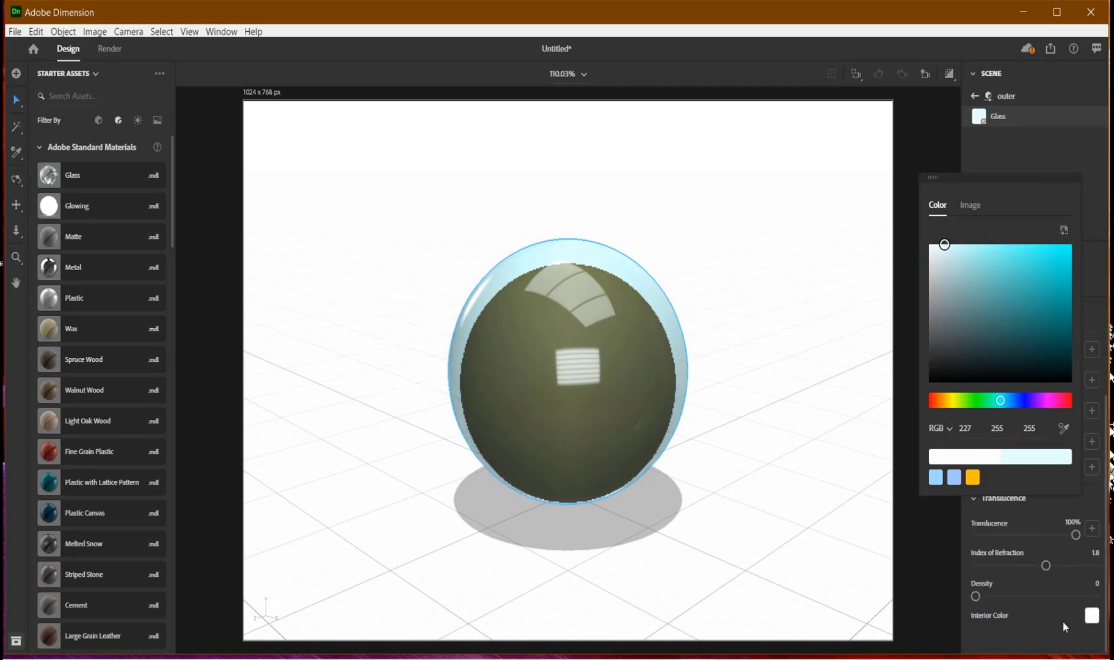
Give the glass a red interior colour and lower its index of refraction from 1.8 to 1.38
{"action": "left_click", "coordinate": [1091, 615]}
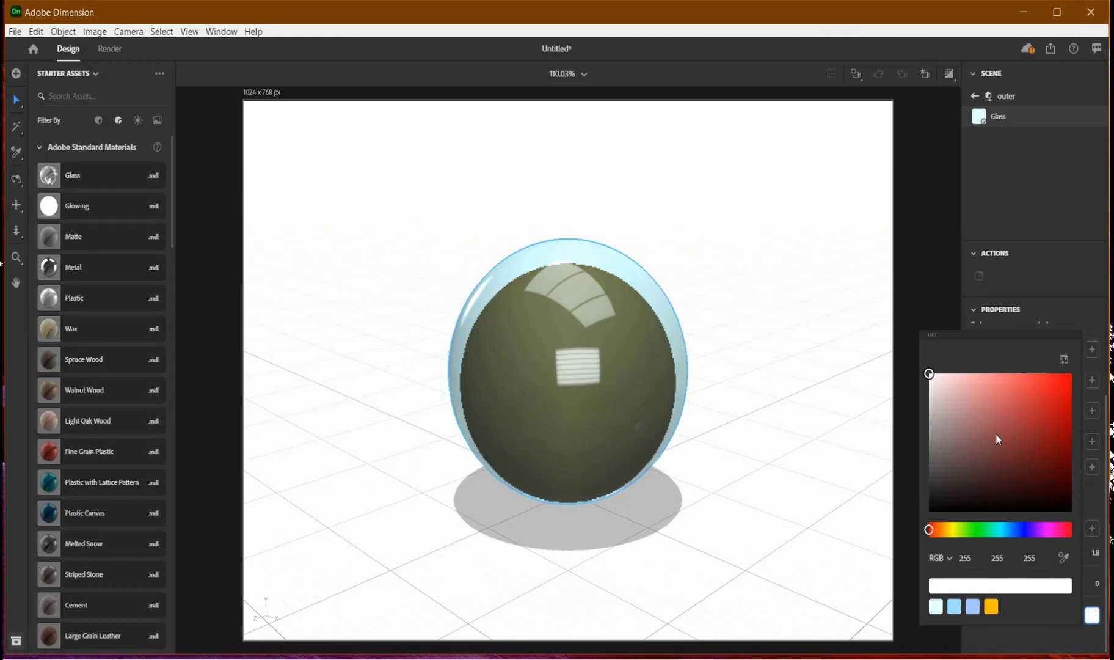
{"action": "left_click", "coordinate": [1043, 403]}
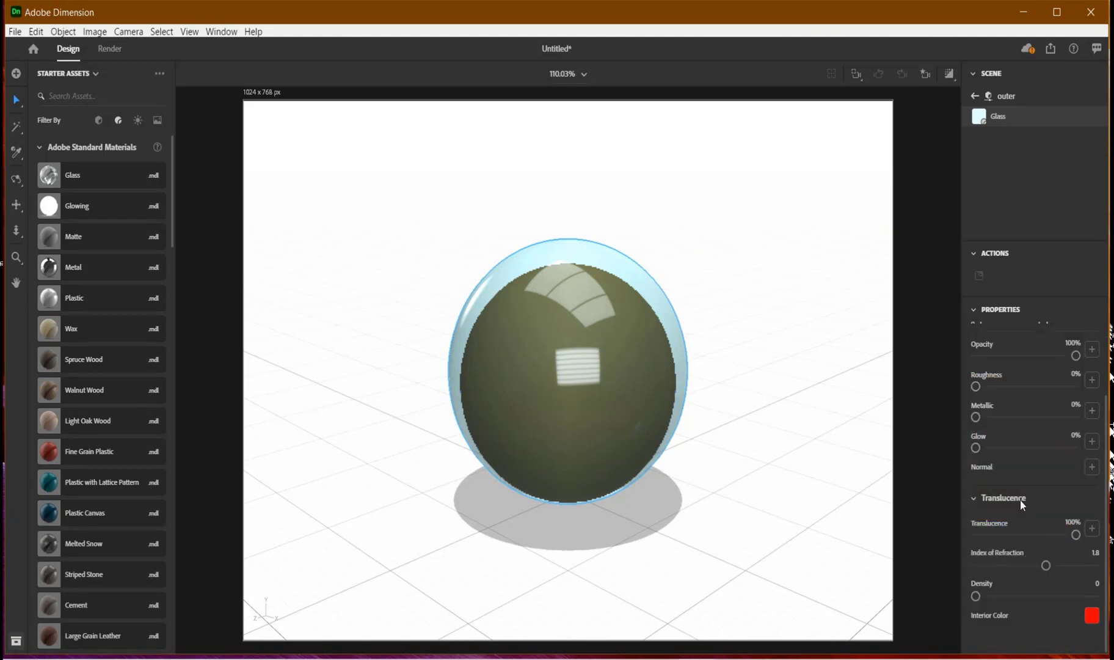
{"action": "left_click", "coordinate": [948, 73]}
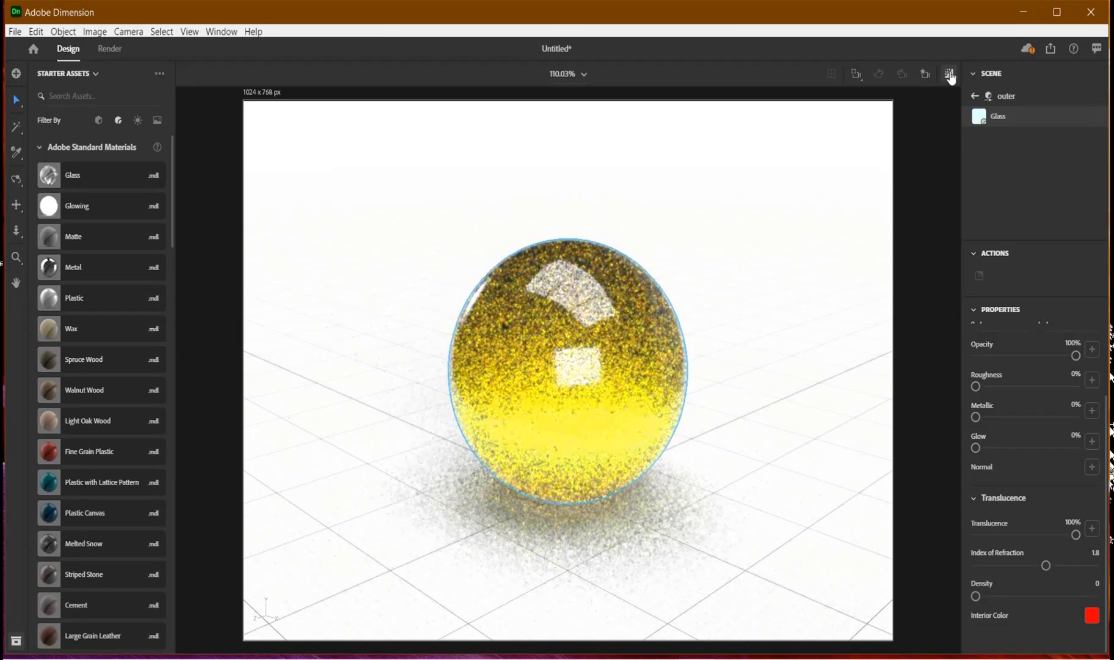
{"action": "left_click", "coordinate": [948, 74]}
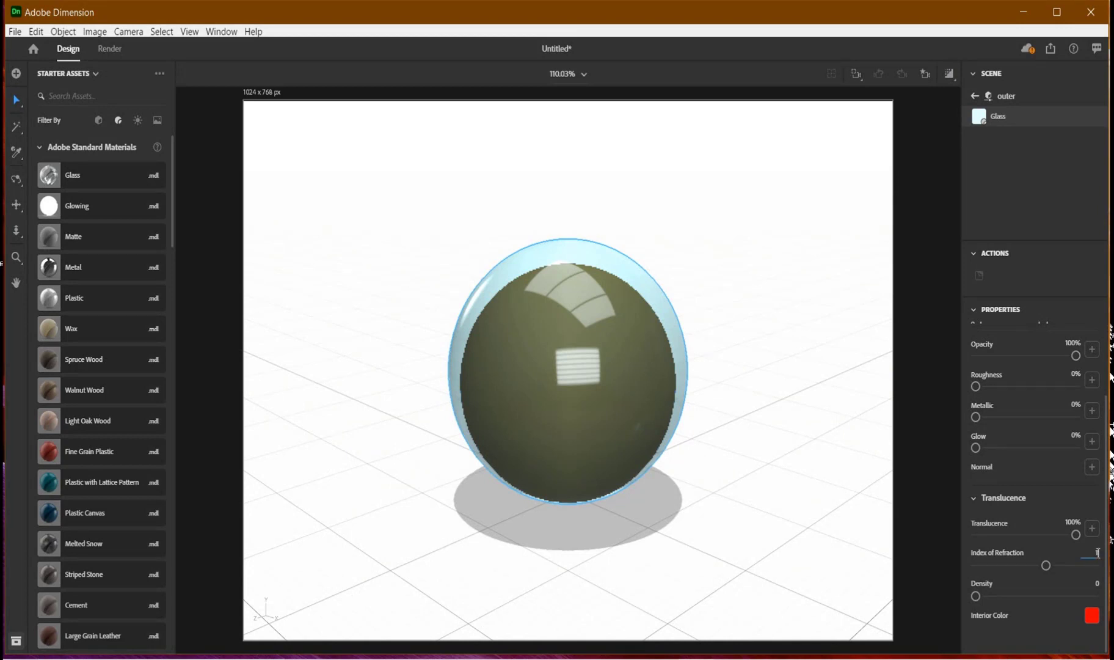
{"action": "key", "text": "BackSpace"}
{"action": "type", "text": "2"}
{"action": "key", "text": "Return"}
Deepen the glass sphere's base colour to light blue RGB 204, 255, 255 and preview the render
{"action": "scroll", "coordinate": [1023, 367], "scroll_direction": "up", "scroll_amount": 3}
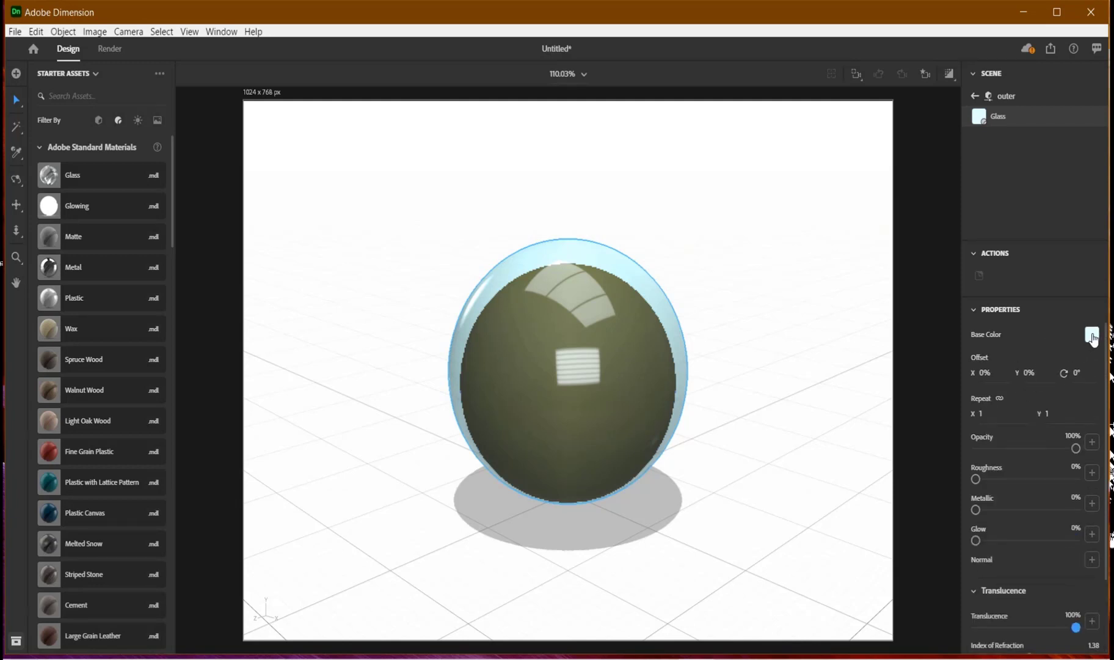
{"action": "left_click", "coordinate": [1091, 335]}
{"action": "left_click_drag", "start_coordinate": [945, 246], "coordinate": [957, 244]}
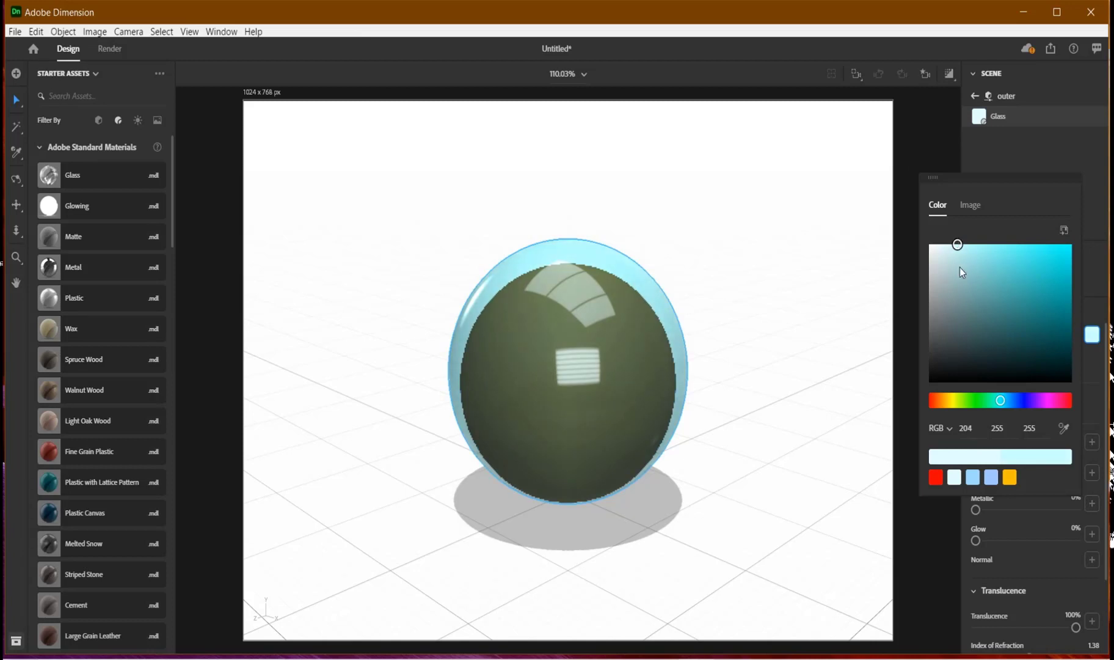
{"action": "left_click", "coordinate": [948, 75]}
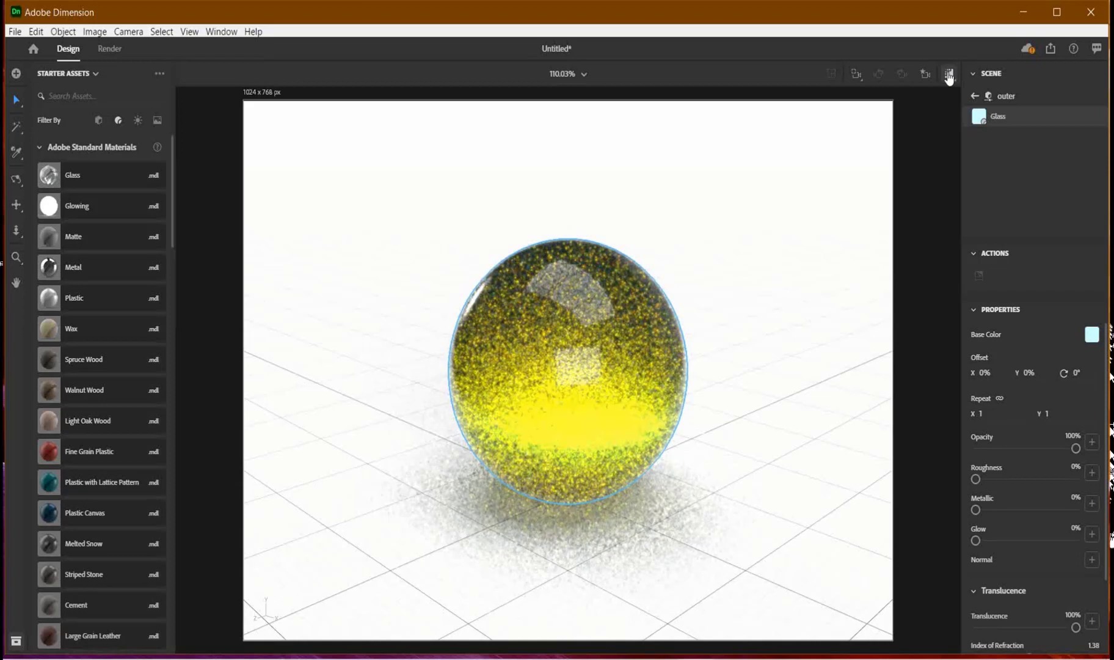
Rename the Cone object to 'glow' in the Scene panel
{"action": "left_click", "coordinate": [948, 75]}
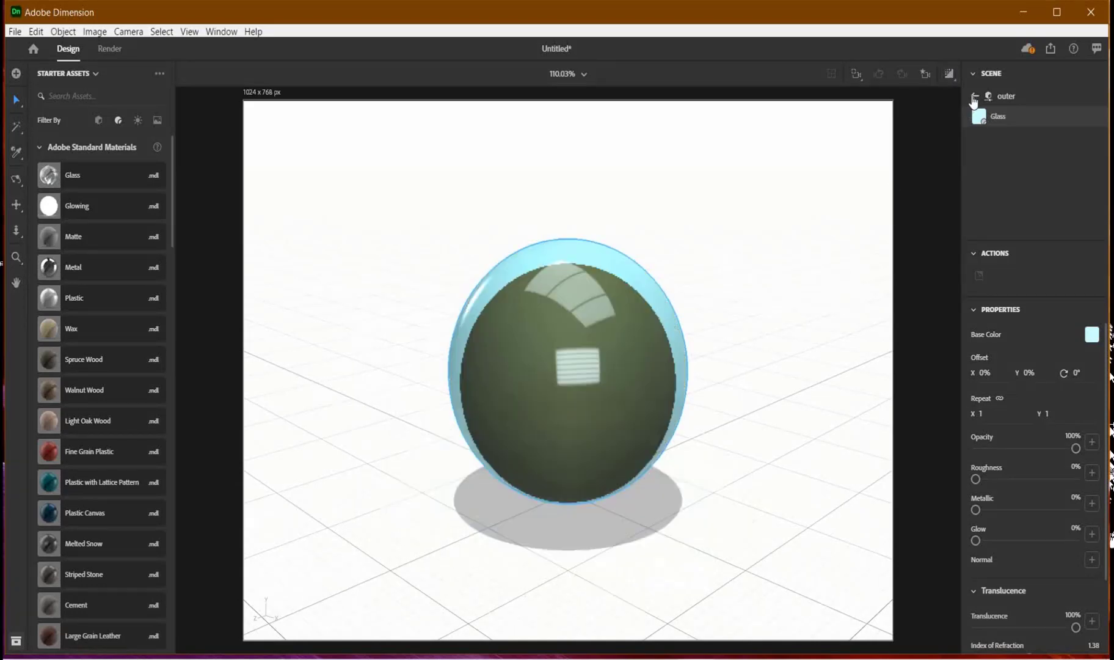
{"action": "left_click", "coordinate": [975, 95]}
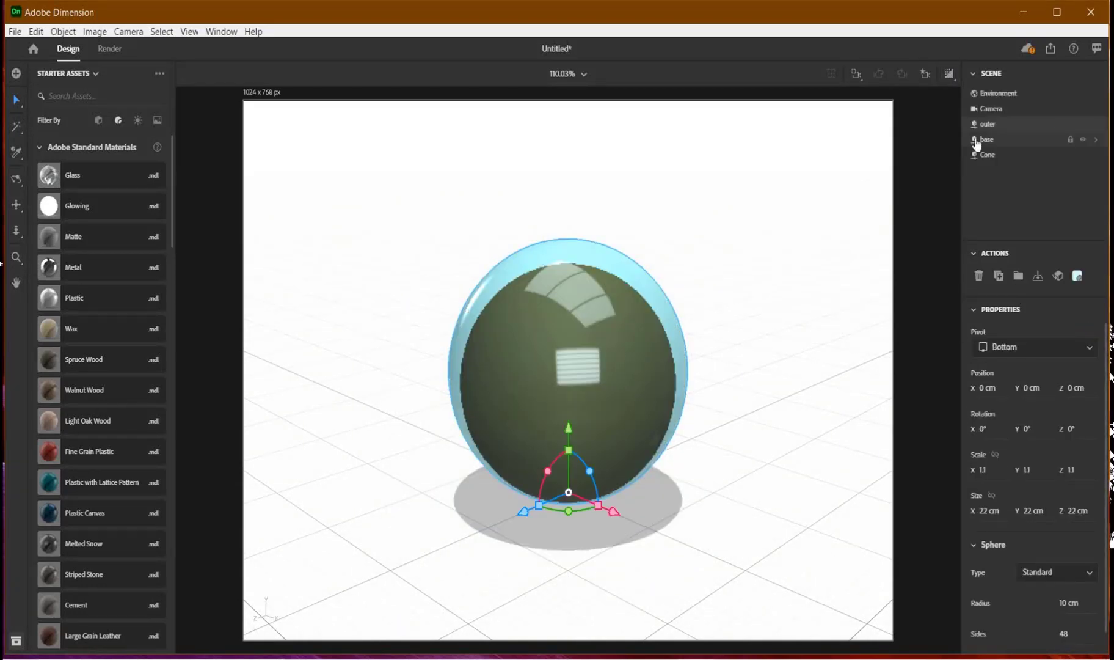
{"action": "left_click", "coordinate": [986, 156]}
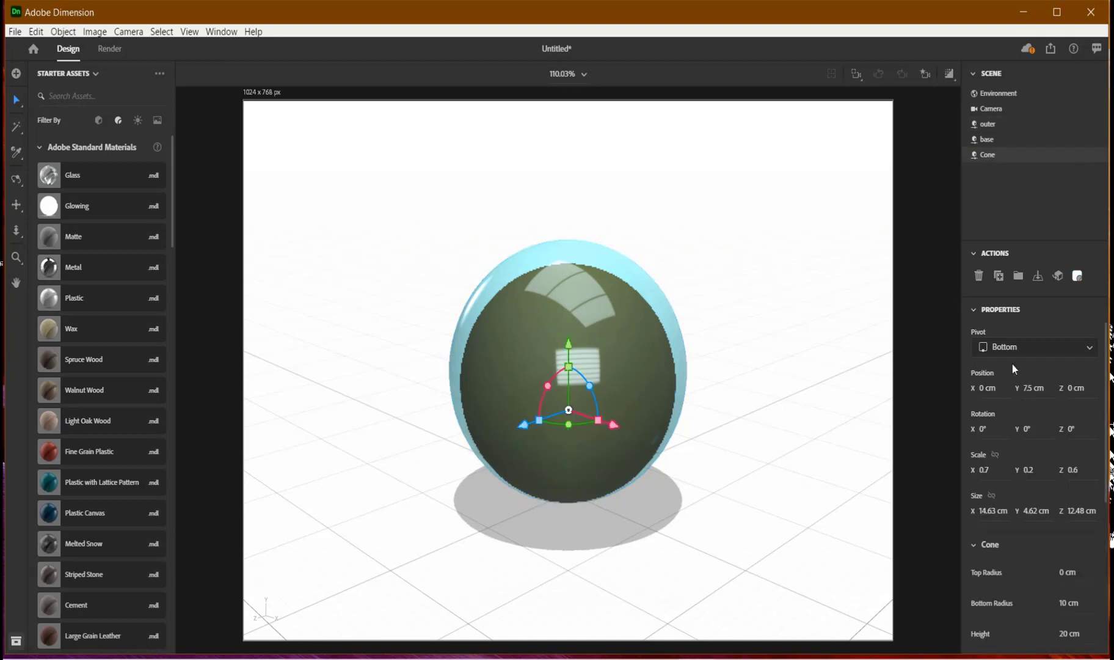
{"action": "double_click", "coordinate": [987, 157]}
{"action": "left_click", "coordinate": [1002, 188]}
Set the glow object's Glowing material base colour to soft orange RGB 255, 146, 112
{"action": "double_click", "coordinate": [975, 154]}
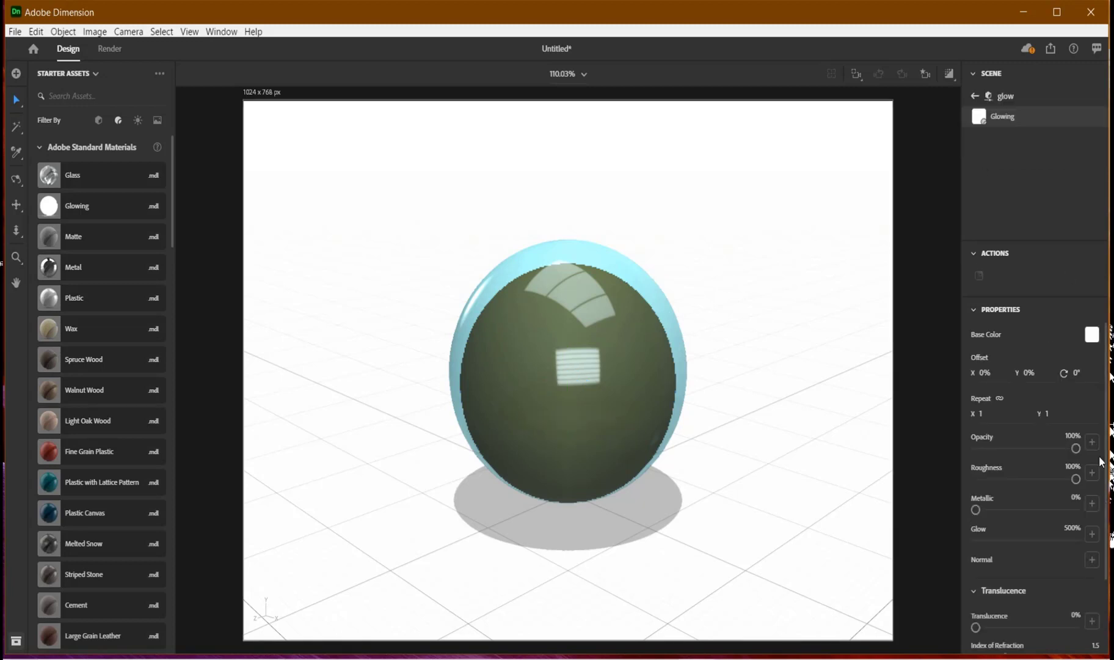
{"action": "left_click", "coordinate": [1092, 335]}
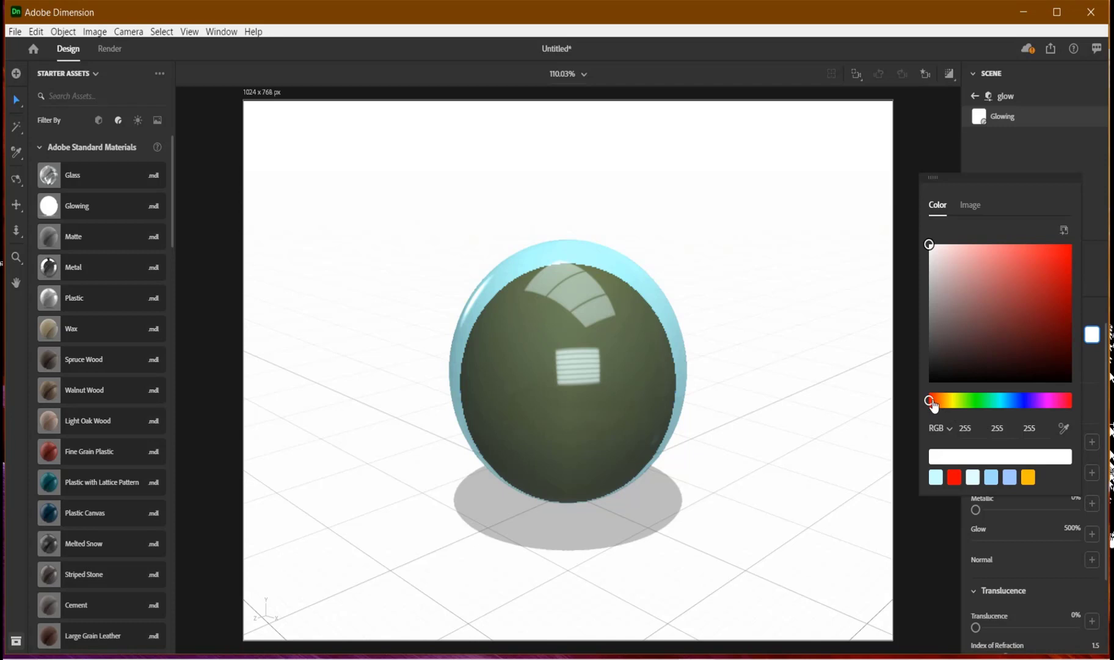
{"action": "left_click_drag", "start_coordinate": [933, 405], "coordinate": [937, 405]}
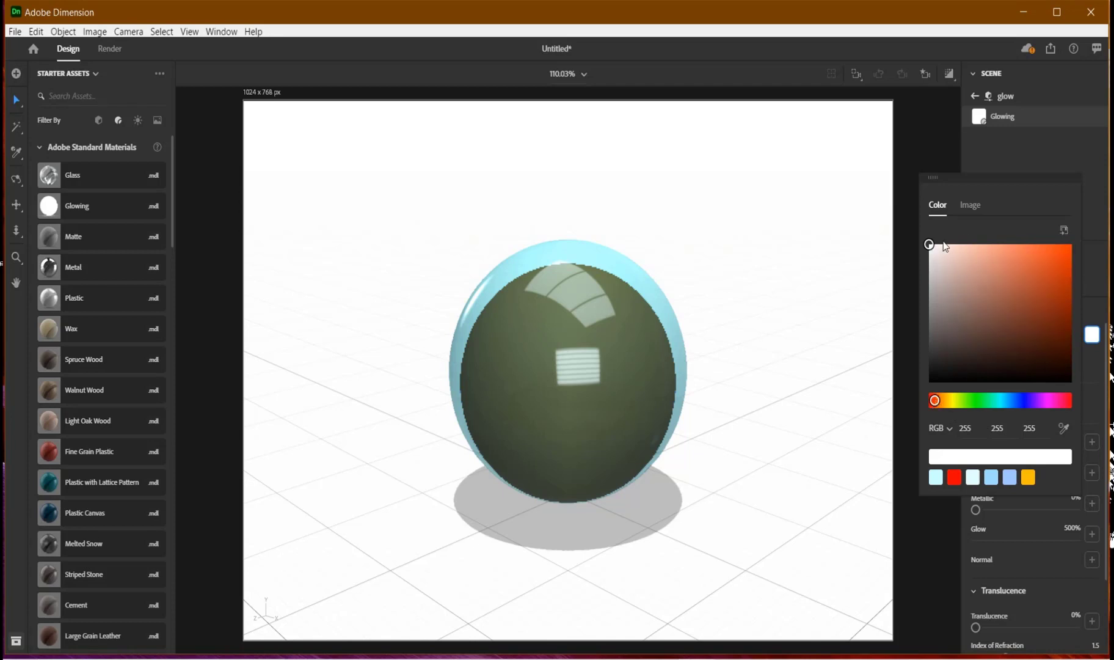
{"action": "left_click_drag", "start_coordinate": [945, 245], "coordinate": [1009, 244]}
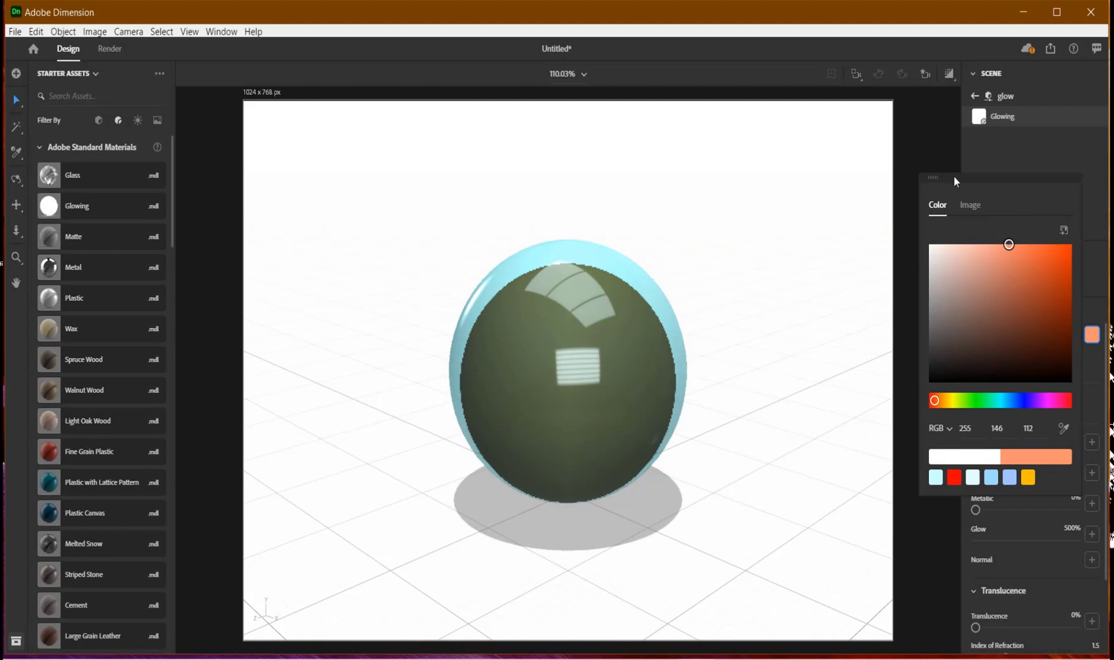
Lower the glow strength to 457% and compare the rendered orange glow against the reference photo
{"action": "left_click", "coordinate": [949, 74]}
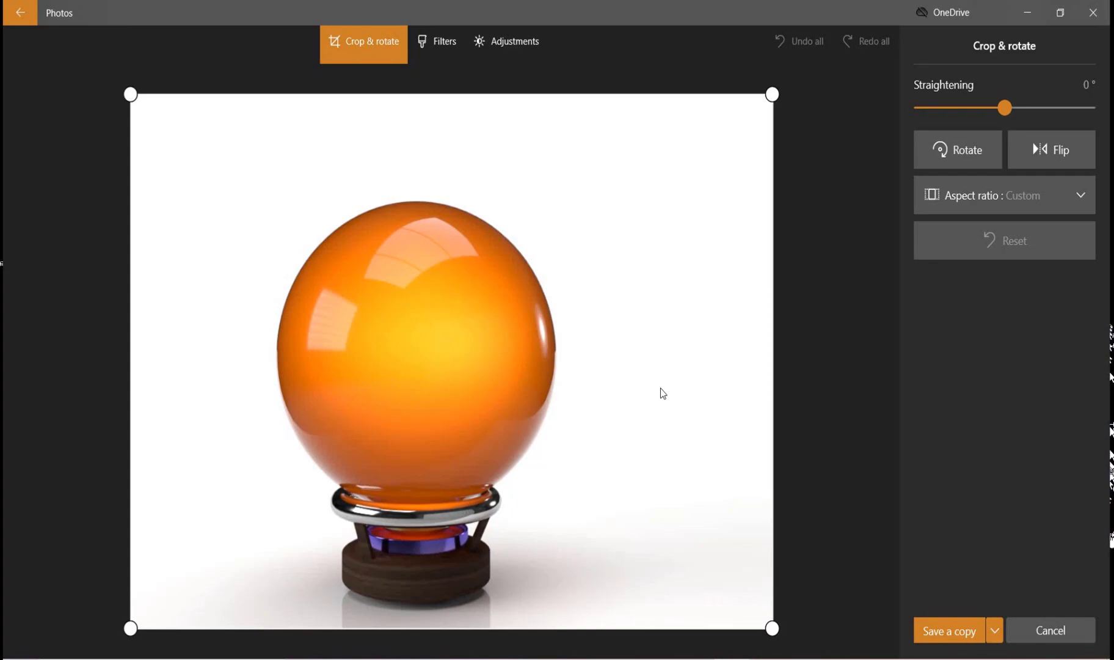
{"action": "left_click", "coordinate": [1027, 12]}
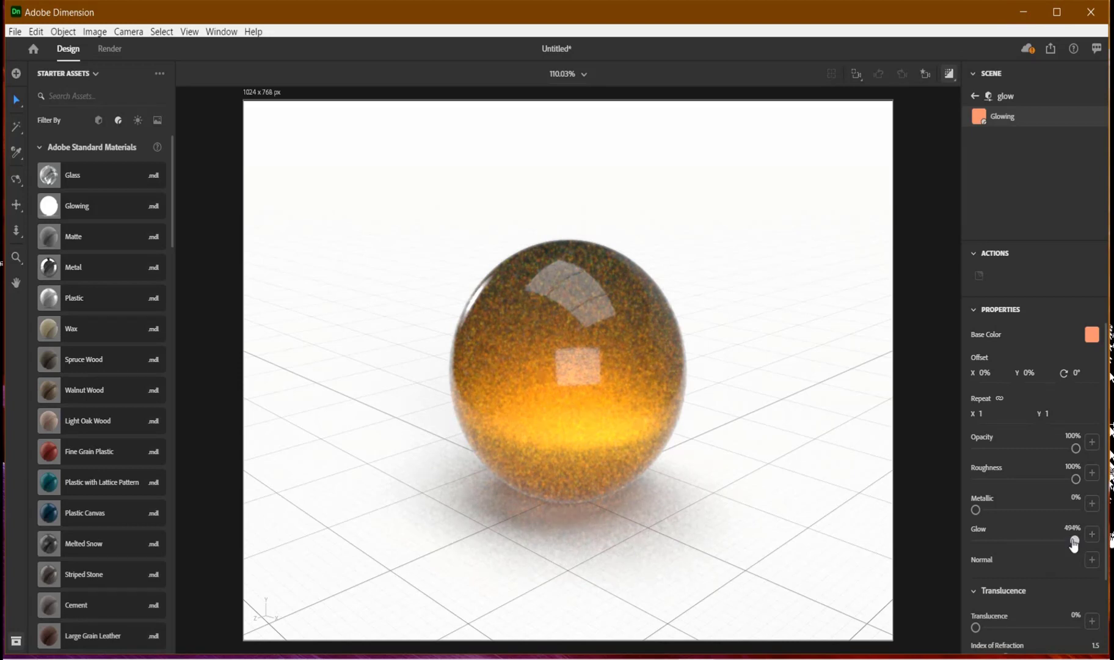
{"action": "left_click_drag", "start_coordinate": [1074, 540], "coordinate": [1068, 547]}
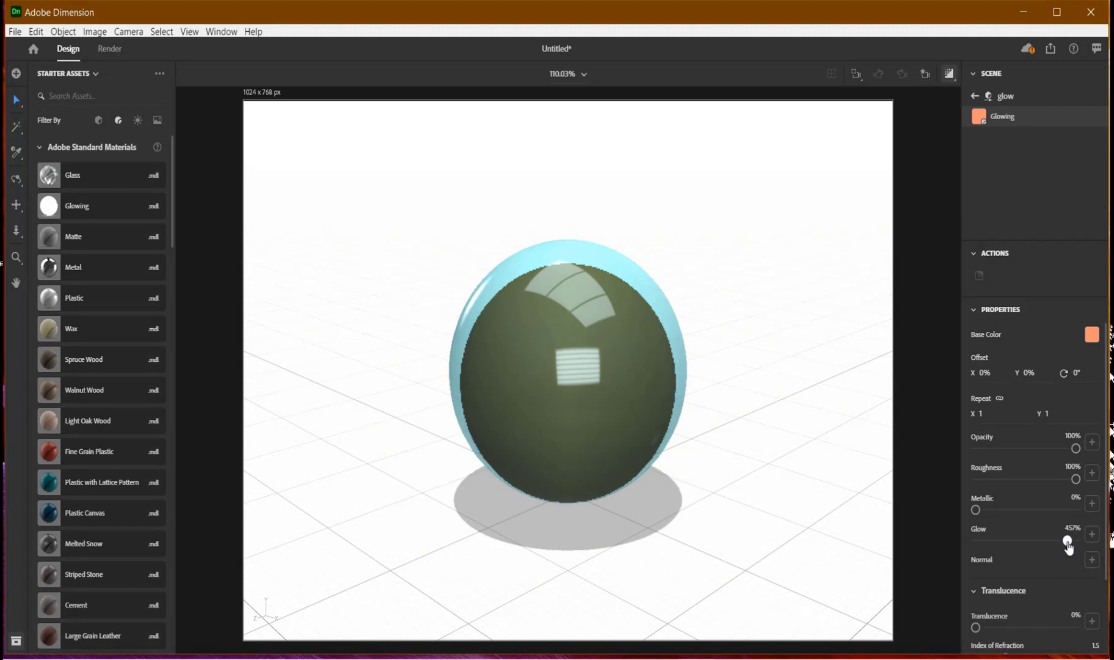
{"action": "left_click", "coordinate": [949, 75]}
{"action": "left_click", "coordinate": [949, 76]}
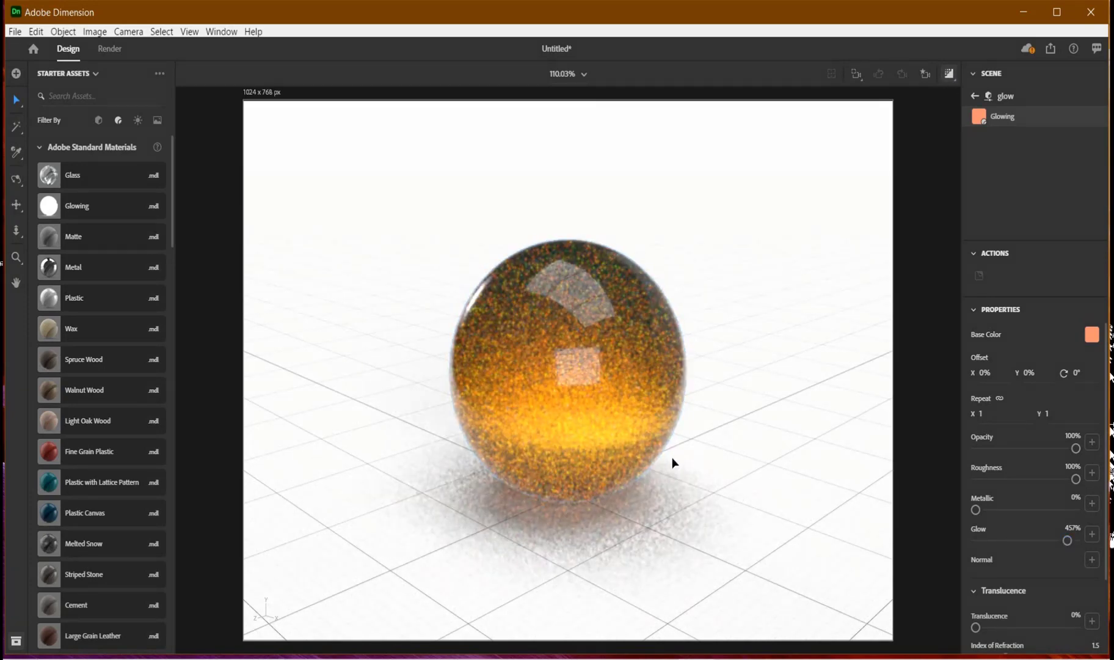
{"action": "key", "text": "alt+Tab"}
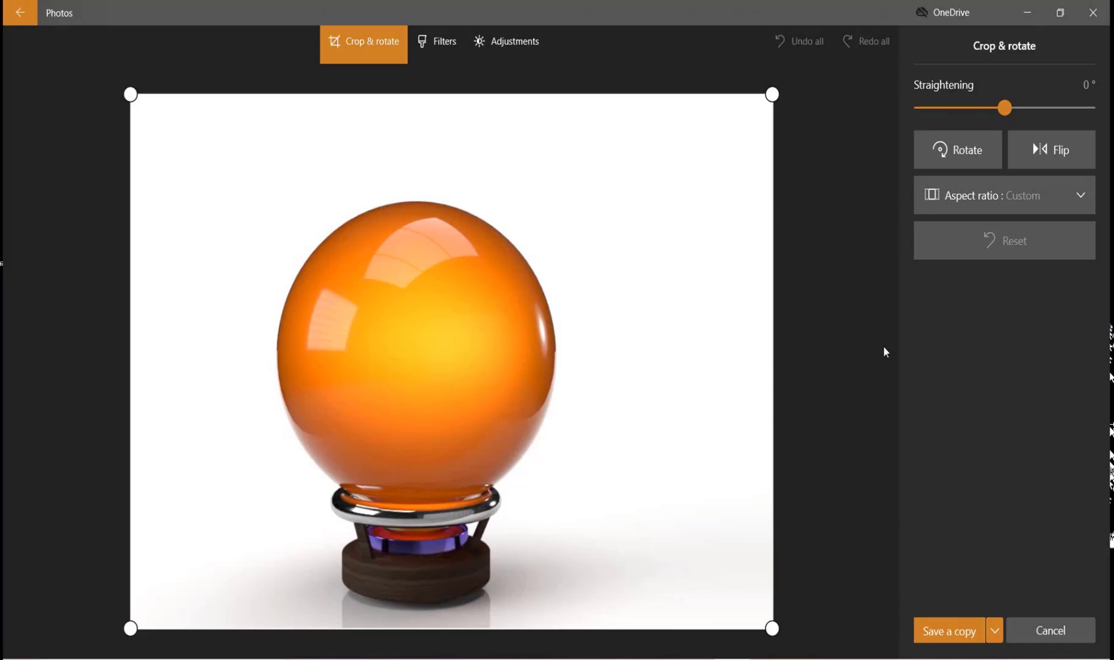
{"action": "left_click", "coordinate": [1026, 11]}
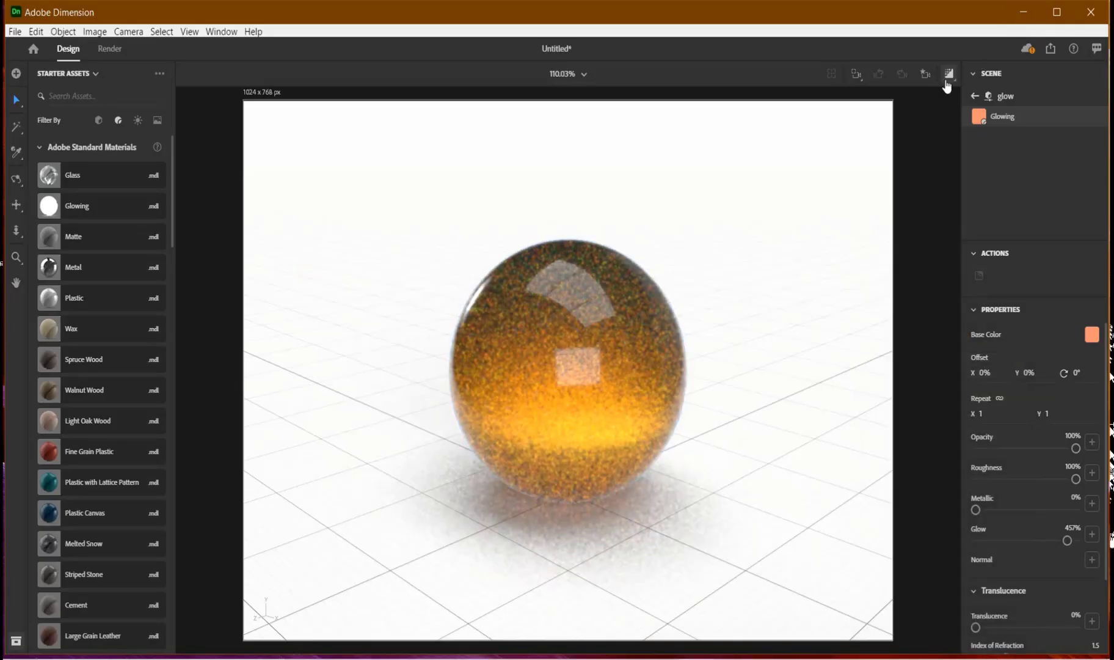
Nudge the glow cone upward, then lift the base sphere to Y 1.1 cm
{"action": "left_click", "coordinate": [976, 96]}
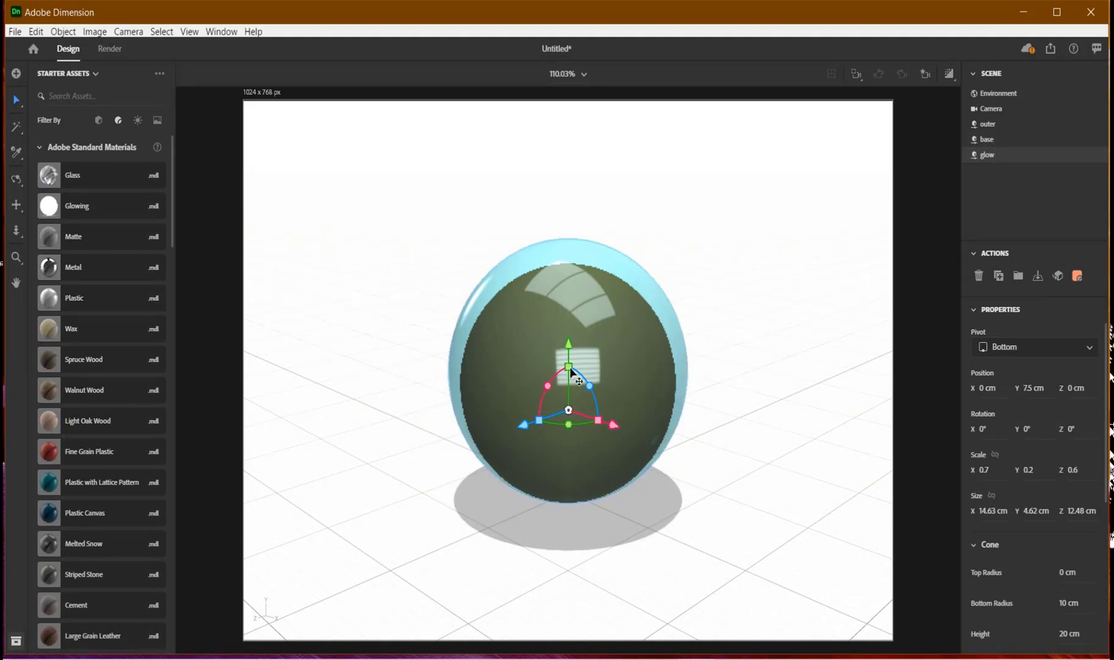
{"action": "left_click_drag", "start_coordinate": [569, 345], "coordinate": [566, 382]}
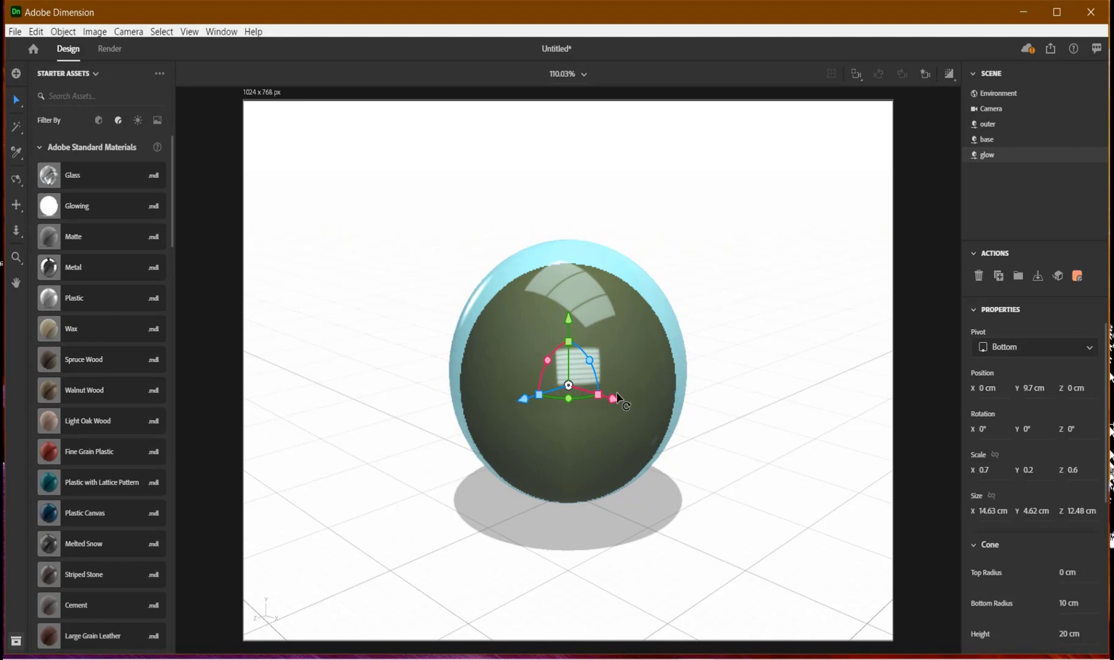
{"action": "left_click", "coordinate": [636, 274]}
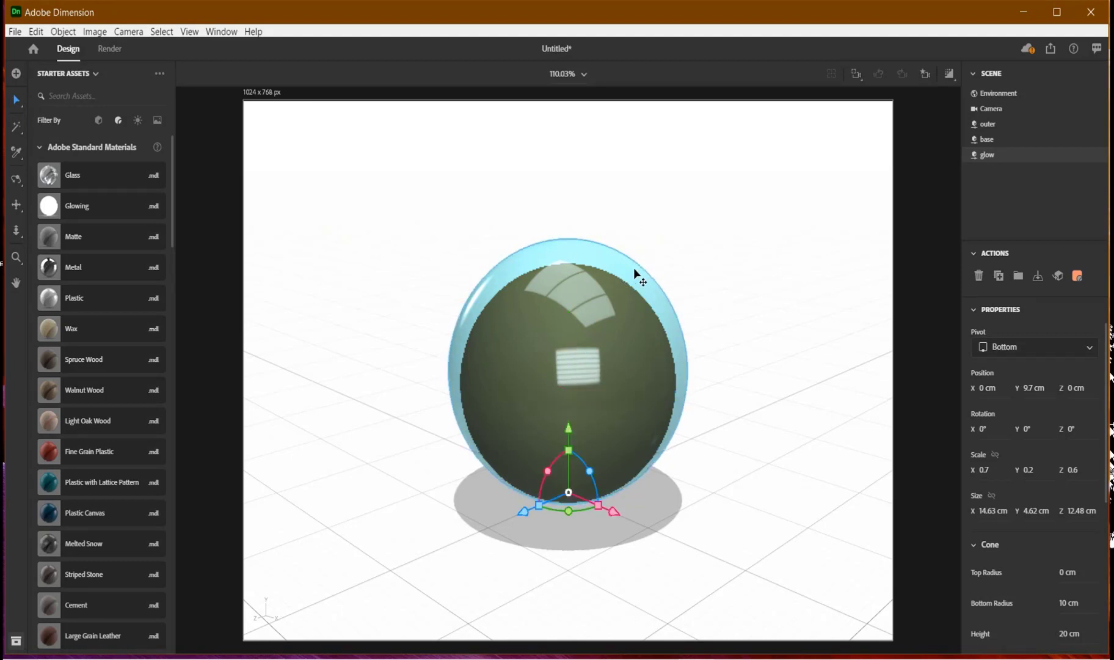
{"action": "left_click", "coordinate": [993, 142]}
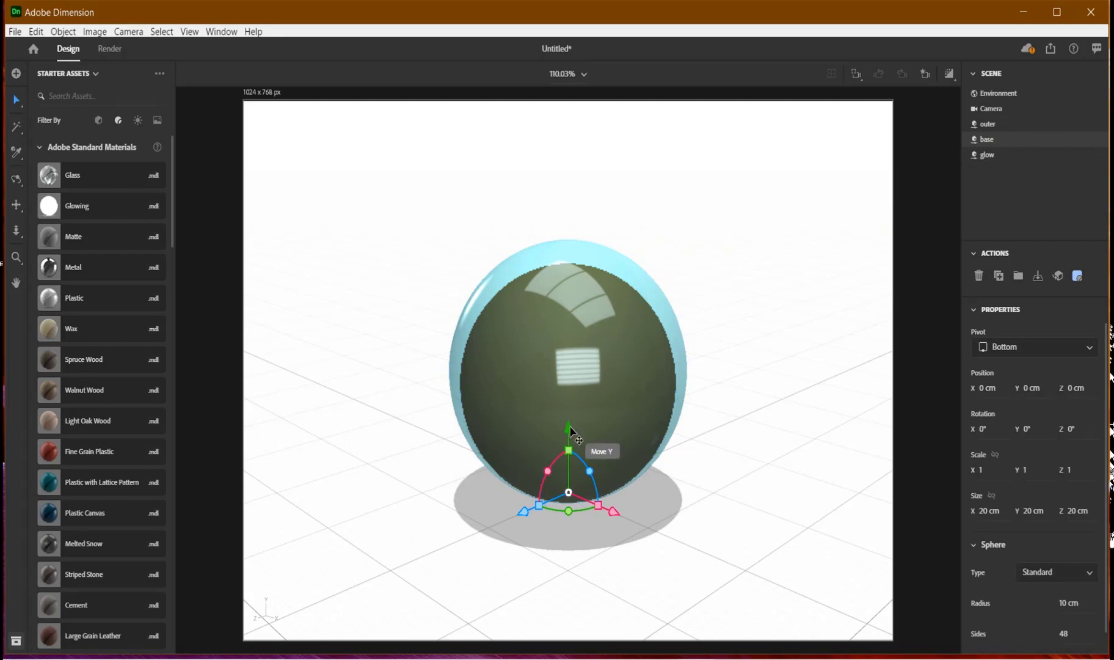
{"action": "left_click_drag", "start_coordinate": [570, 426], "coordinate": [568, 413]}
With rendered preview on, raise the glow cone to Y 11.2 cm inside the orb
{"action": "left_click", "coordinate": [947, 74]}
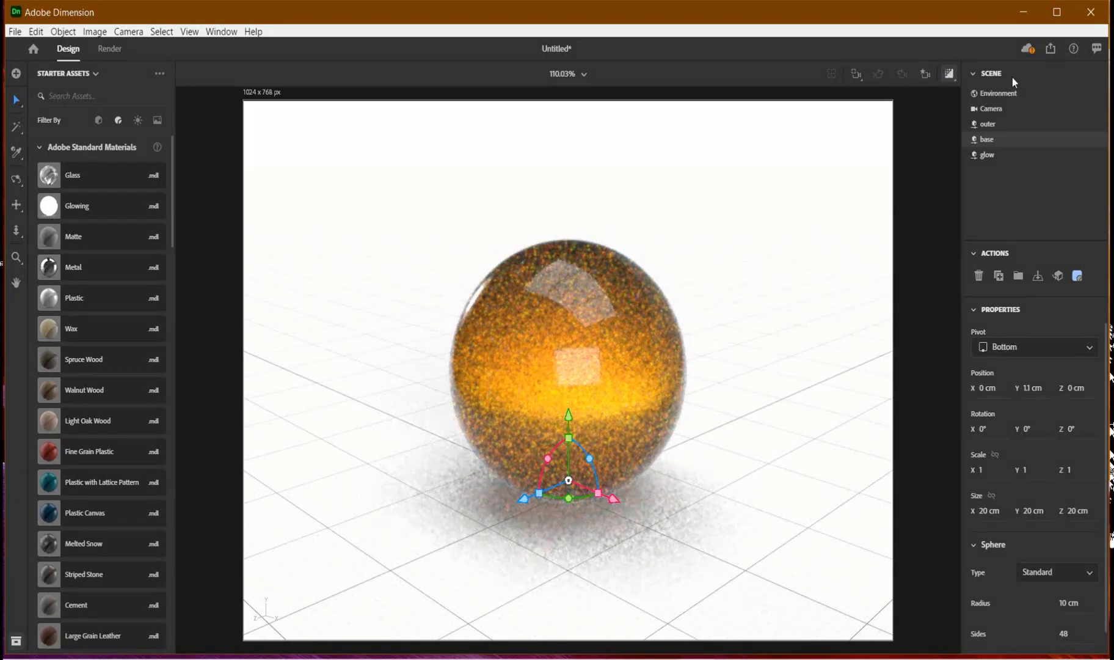
{"action": "left_click", "coordinate": [988, 156]}
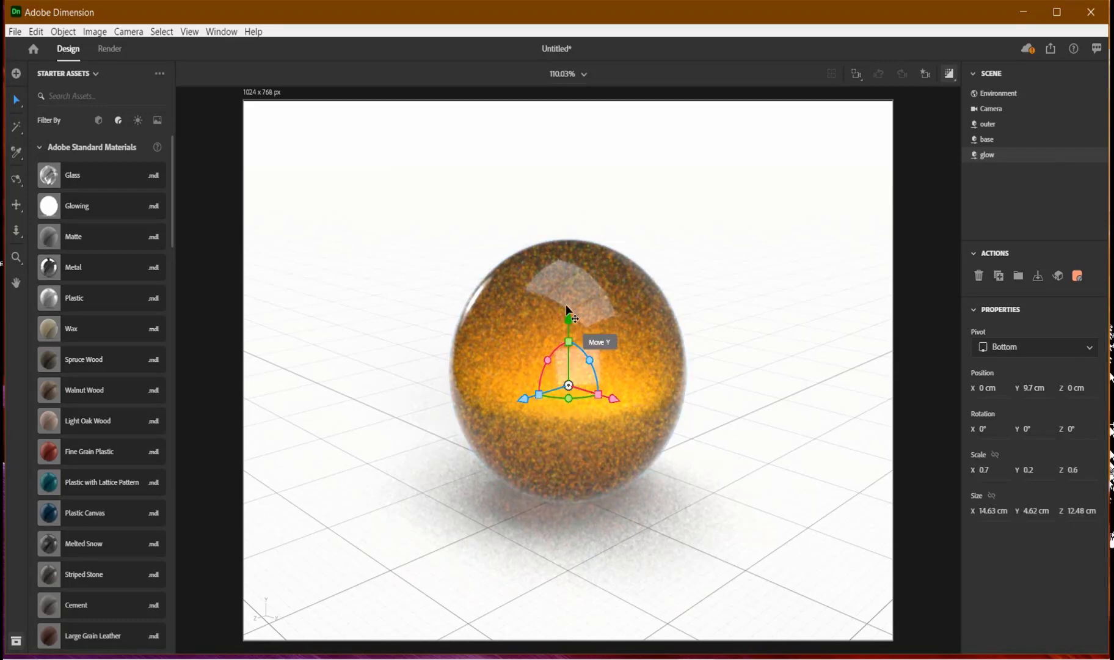
{"action": "left_click_drag", "start_coordinate": [566, 303], "coordinate": [572, 317]}
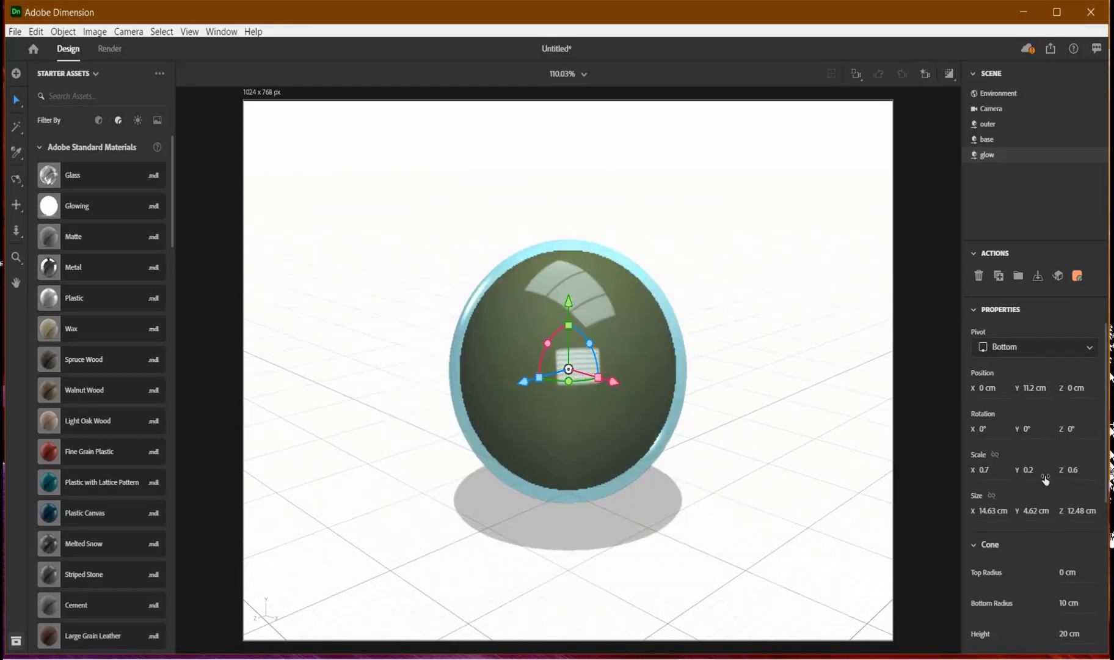
{"action": "scroll", "coordinate": [1045, 475], "scroll_direction": "down", "scroll_amount": 3}
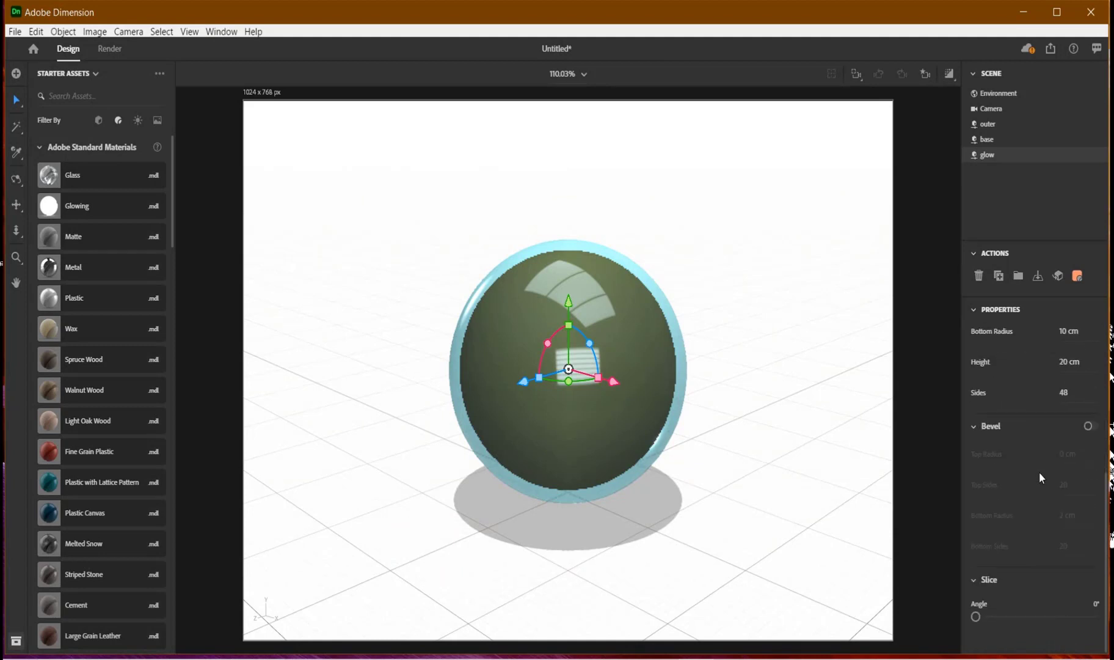
Set the Glowing material's interior colour to steel blue (RGB 88, 141, 173) and filter assets to shapes/models
{"action": "left_click", "coordinate": [1076, 277]}
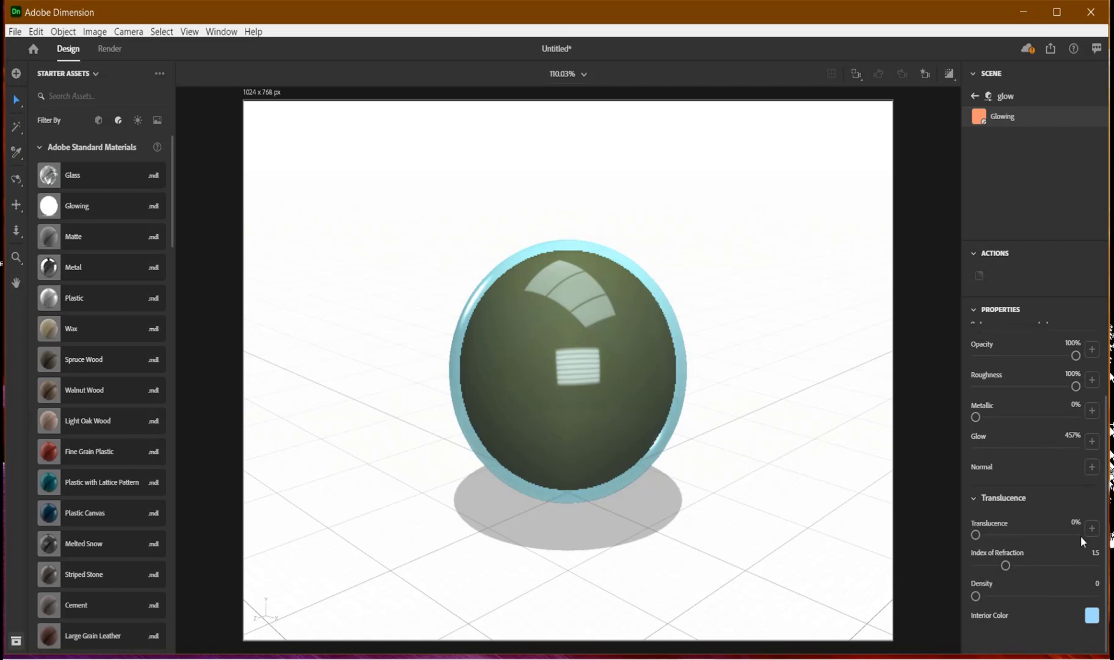
{"action": "left_click", "coordinate": [1090, 617]}
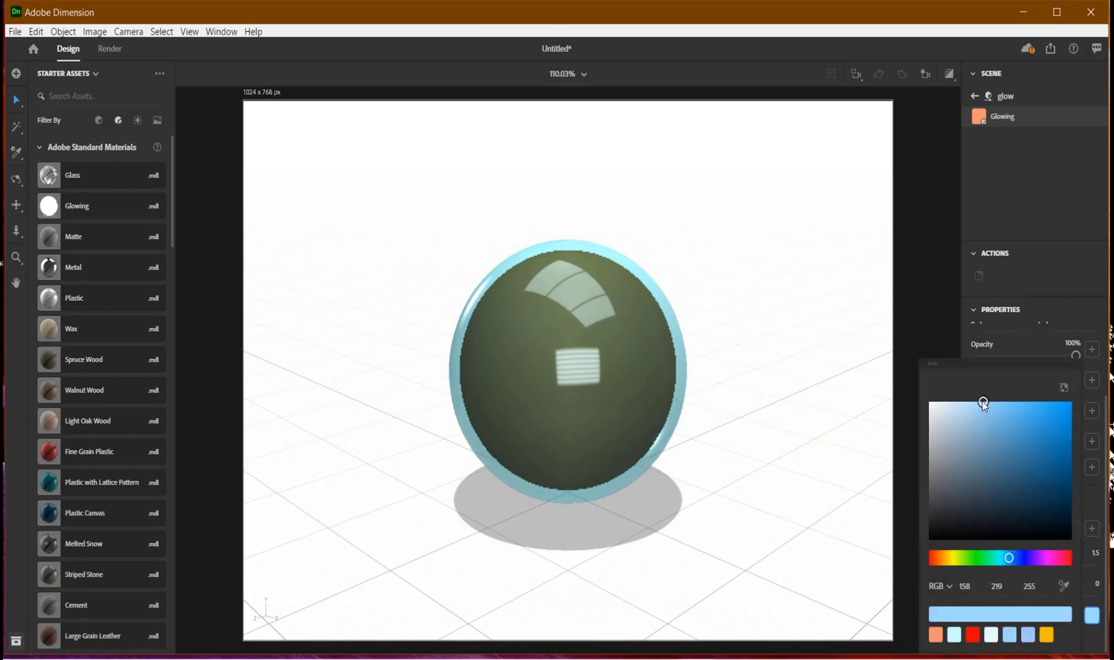
{"action": "left_click_drag", "start_coordinate": [990, 422], "coordinate": [1000, 447]}
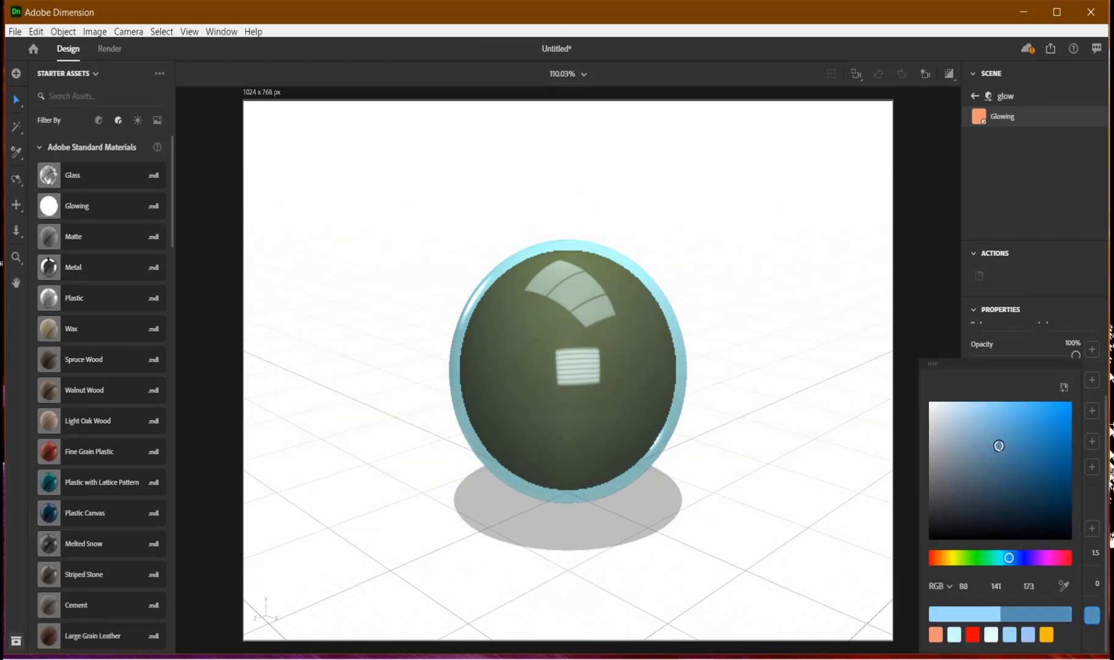
{"action": "left_click", "coordinate": [101, 191]}
{"action": "left_click", "coordinate": [98, 121]}
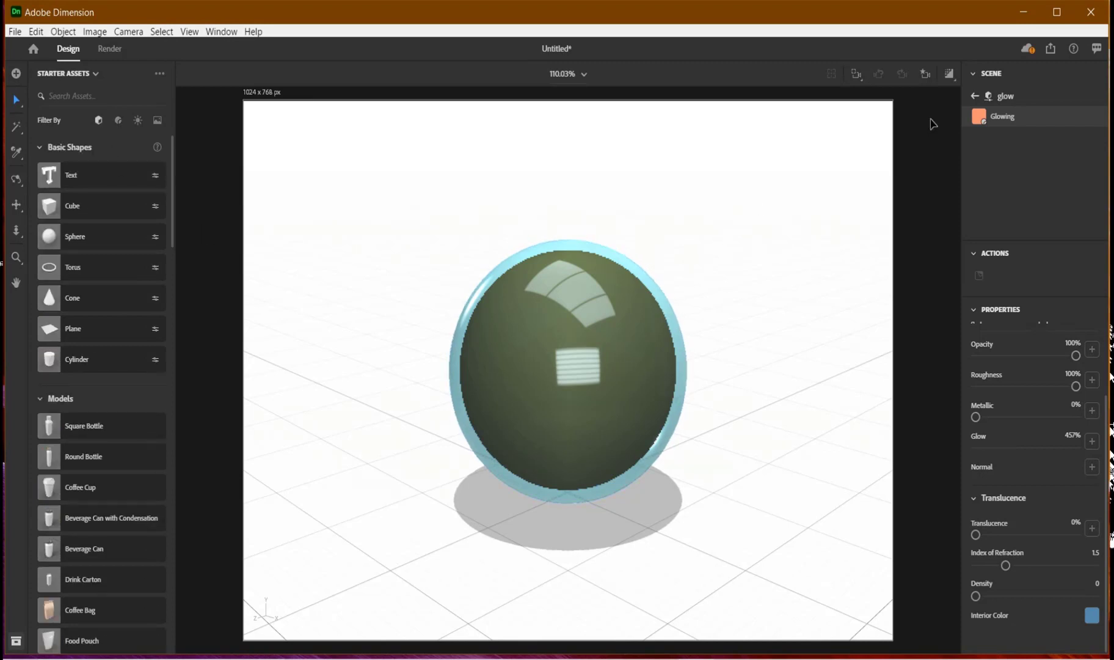
Hide the glow, base and outer objects, then scroll down the Models list
{"action": "left_click", "coordinate": [975, 96]}
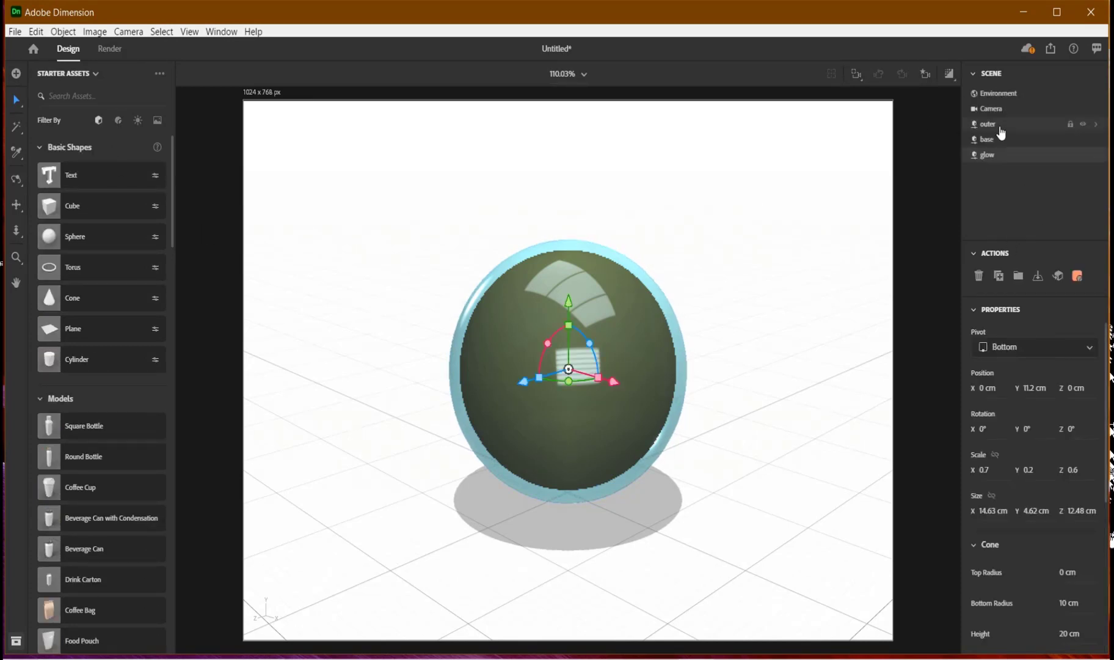
{"action": "left_click", "coordinate": [1083, 155]}
{"action": "left_click", "coordinate": [1083, 139]}
{"action": "left_click", "coordinate": [1084, 125]}
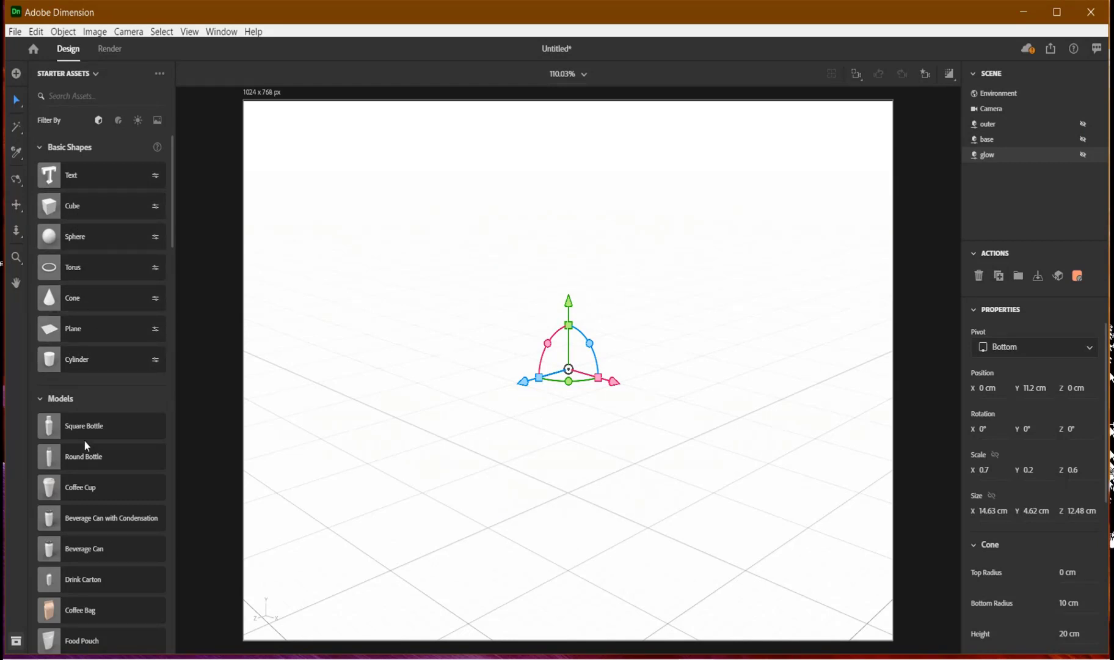
{"action": "scroll", "coordinate": [85, 452], "scroll_direction": "down", "scroll_amount": 5}
{"action": "scroll", "coordinate": [85, 463], "scroll_direction": "down", "scroll_amount": 4}
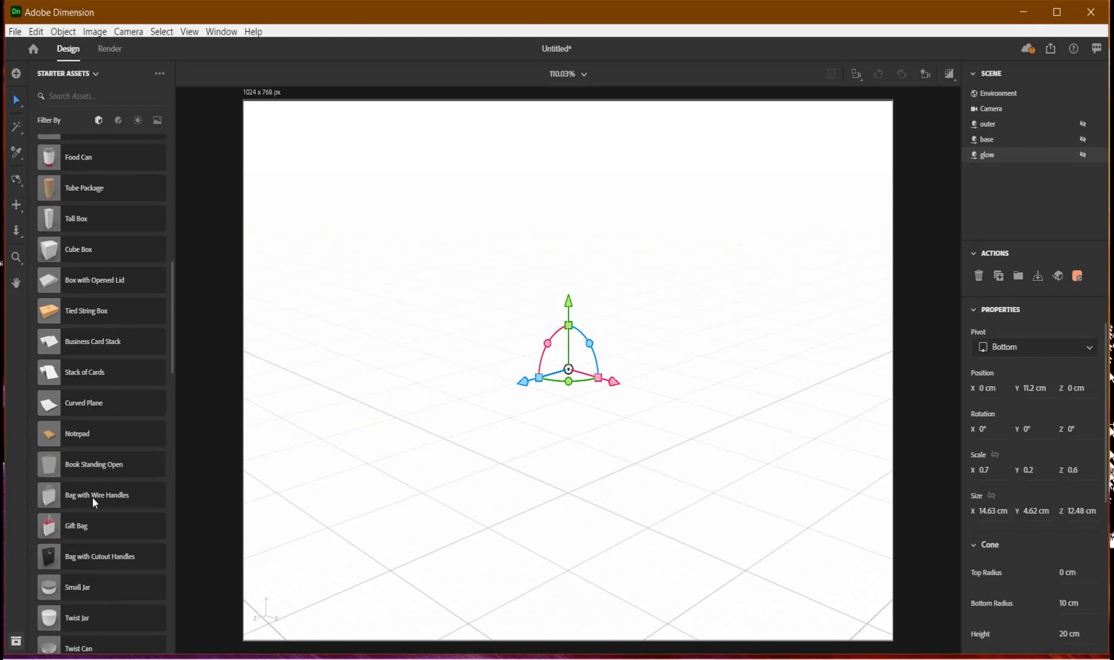
{"action": "scroll", "coordinate": [92, 497], "scroll_direction": "down", "scroll_amount": 3}
{"action": "scroll", "coordinate": [106, 516], "scroll_direction": "down", "scroll_amount": 5}
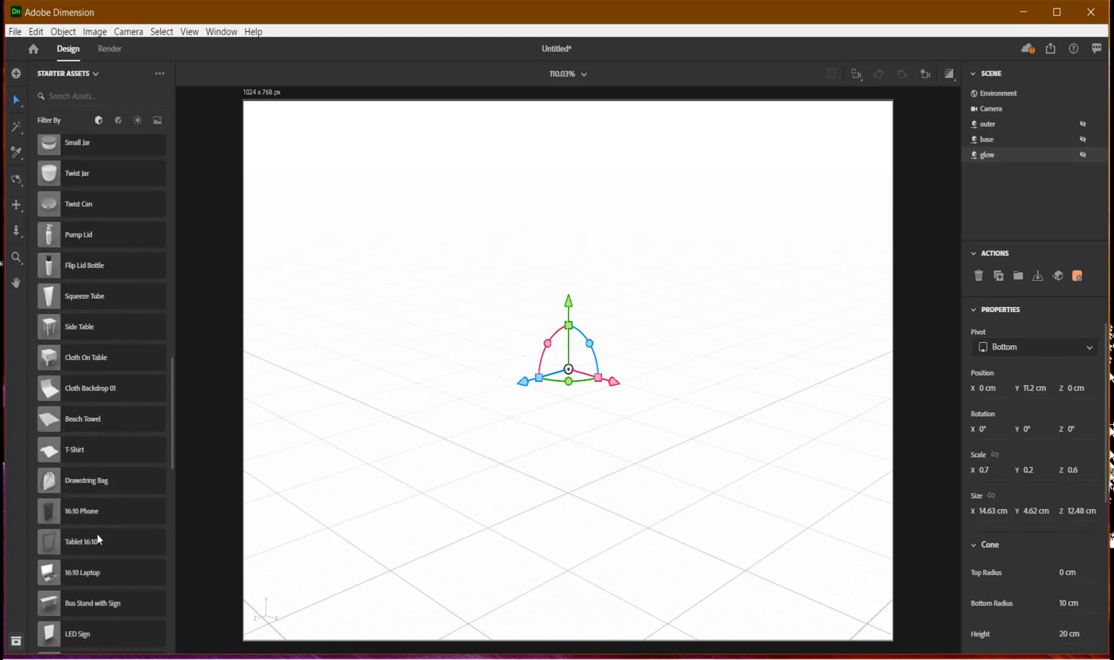
{"action": "scroll", "coordinate": [85, 516], "scroll_direction": "down", "scroll_amount": 6}
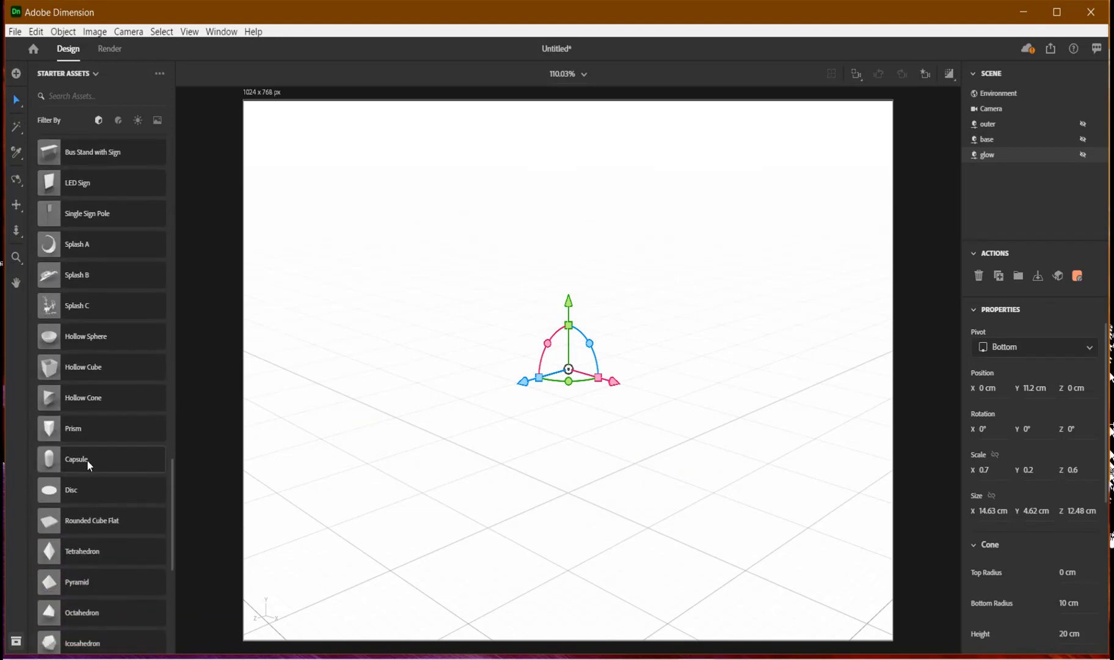
Add a capsule flattened to Y scale 0.1, duplicate it, and raise the copy 2 cm
{"action": "left_click", "coordinate": [87, 459]}
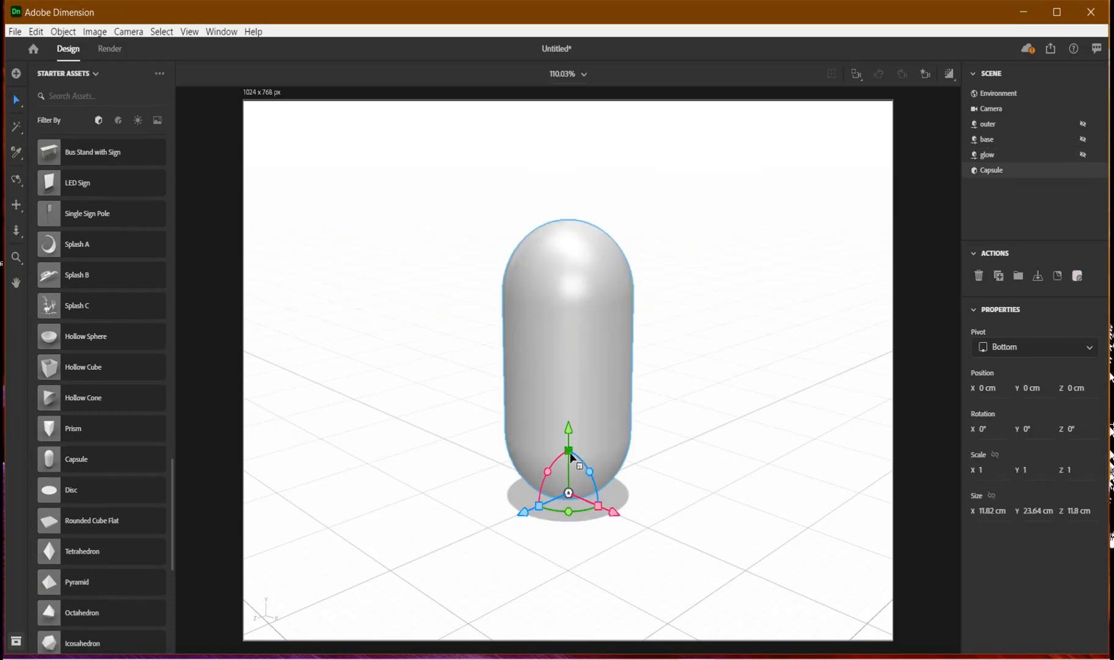
{"action": "left_click_drag", "start_coordinate": [569, 451], "coordinate": [569, 492]}
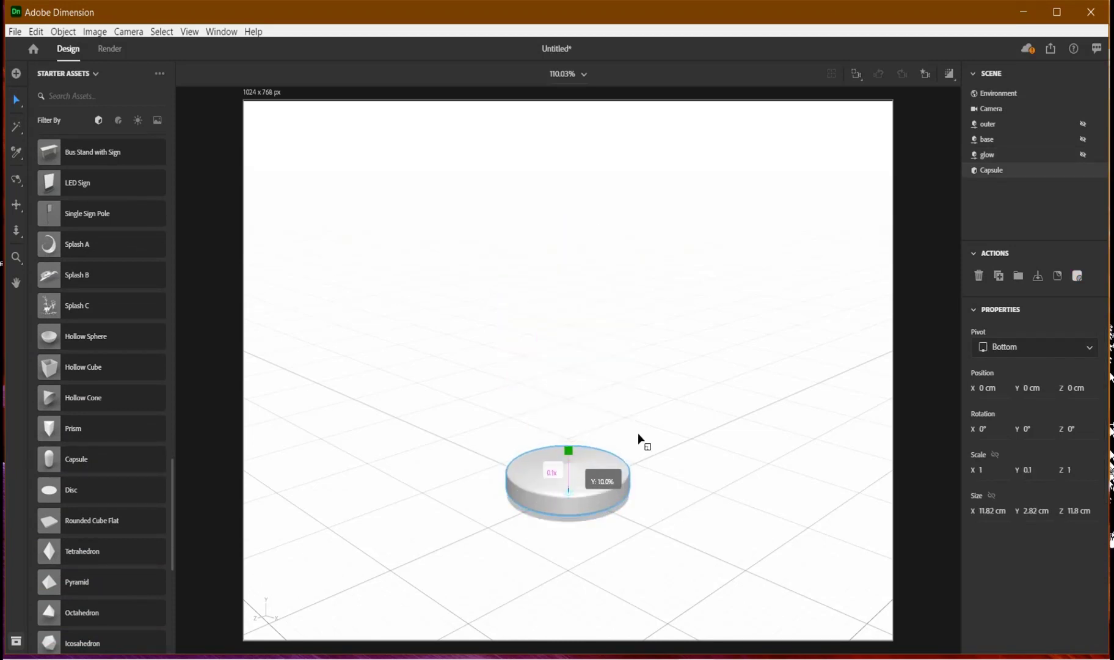
{"action": "left_click", "coordinate": [999, 275]}
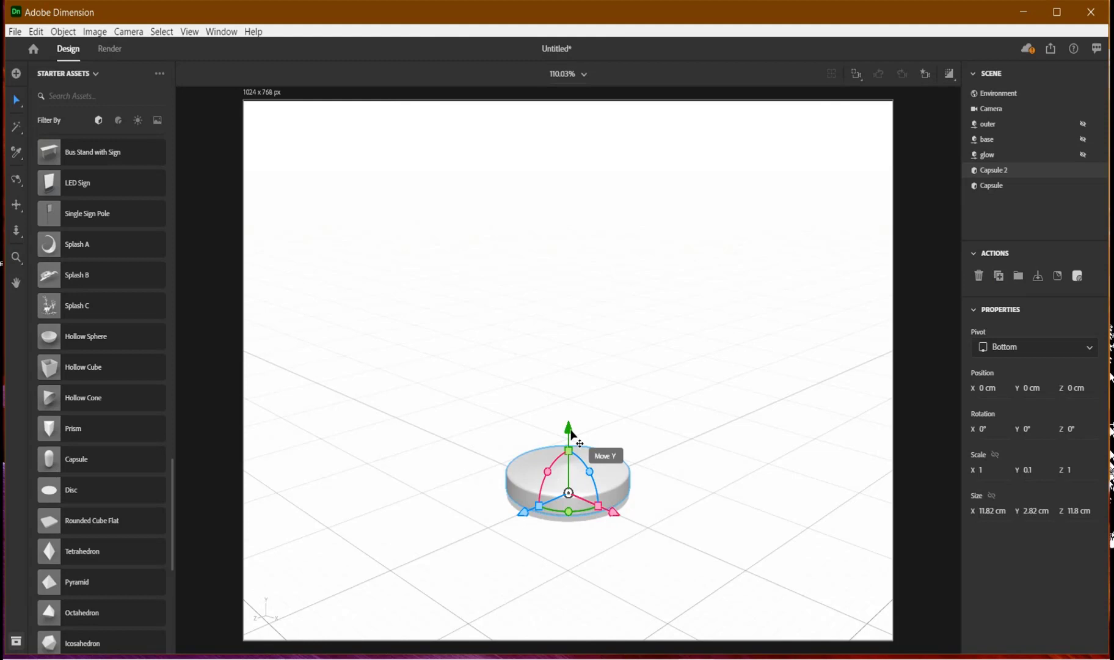
{"action": "left_click_drag", "start_coordinate": [570, 433], "coordinate": [569, 404]}
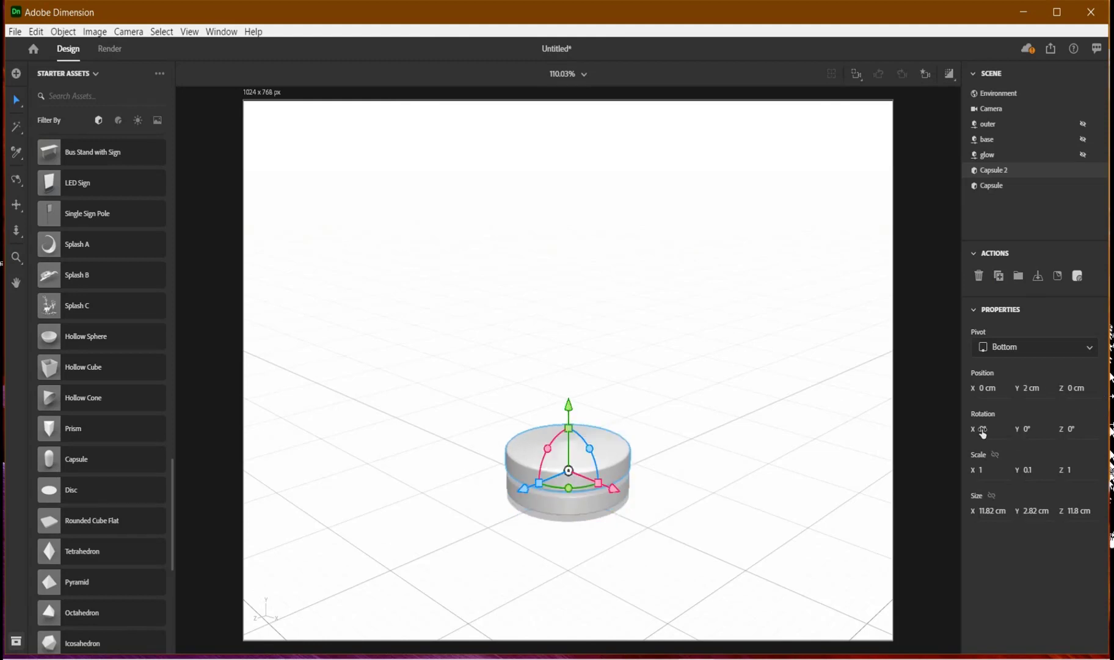
Scale the top disc to 0.7 on X and Z and flatten it slightly more
{"action": "left_click", "coordinate": [983, 469]}
{"action": "type", "text": "0.6"}
{"action": "key", "text": "Tab"}
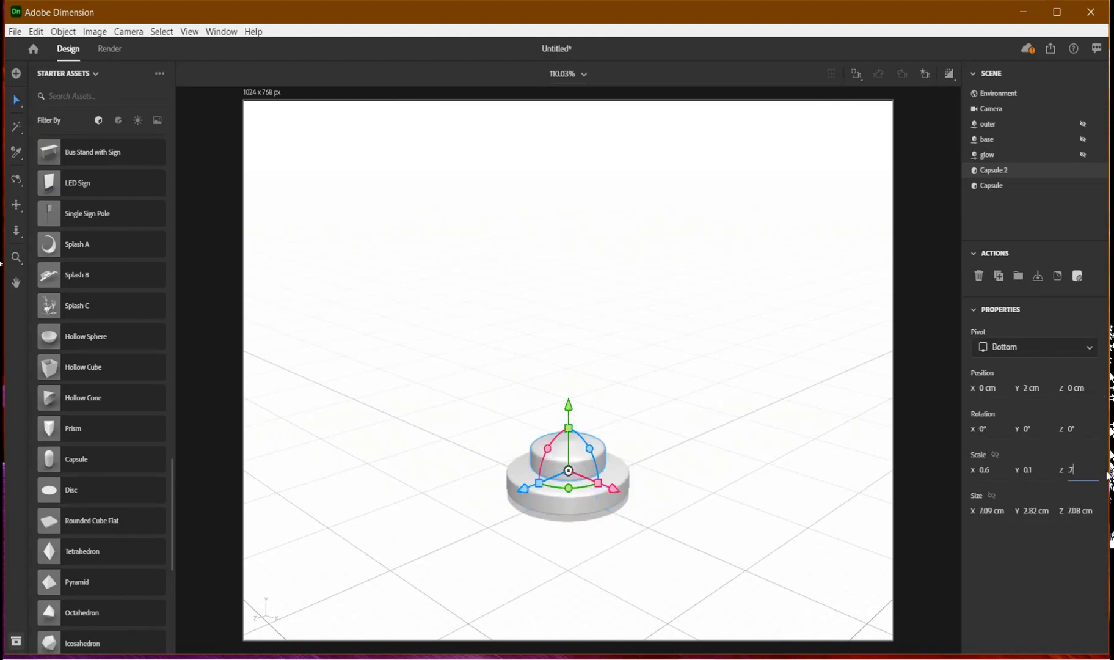
{"action": "type", "text": ".7"}
{"action": "key", "text": "Return"}
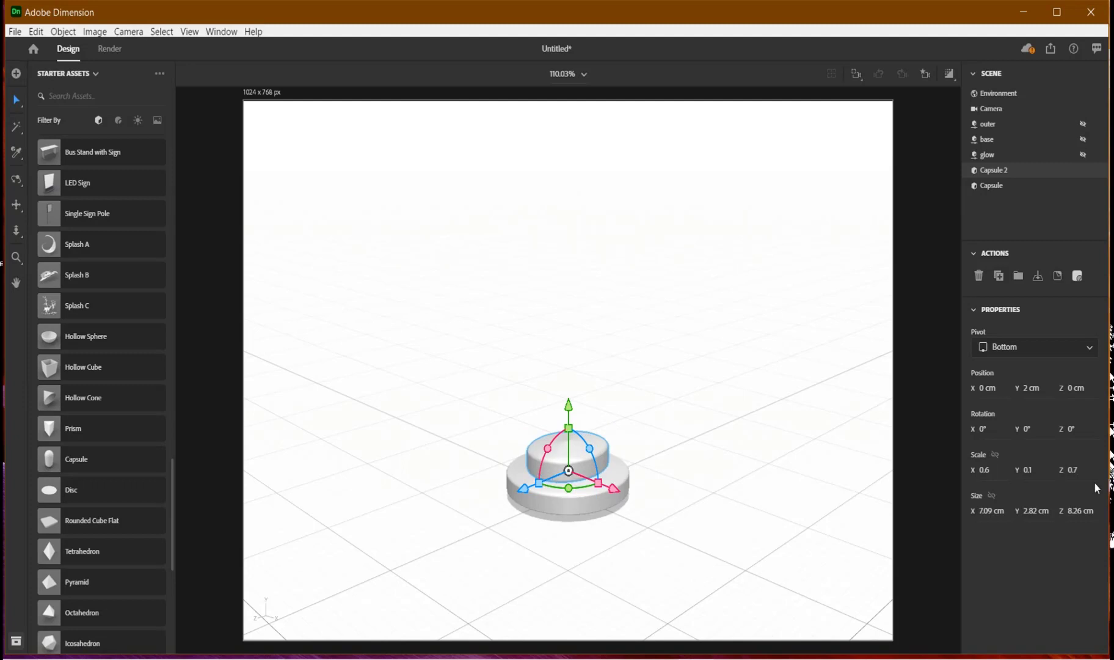
{"action": "left_click", "coordinate": [990, 470]}
{"action": "type", "text": ".7"}
{"action": "key", "text": "Return"}
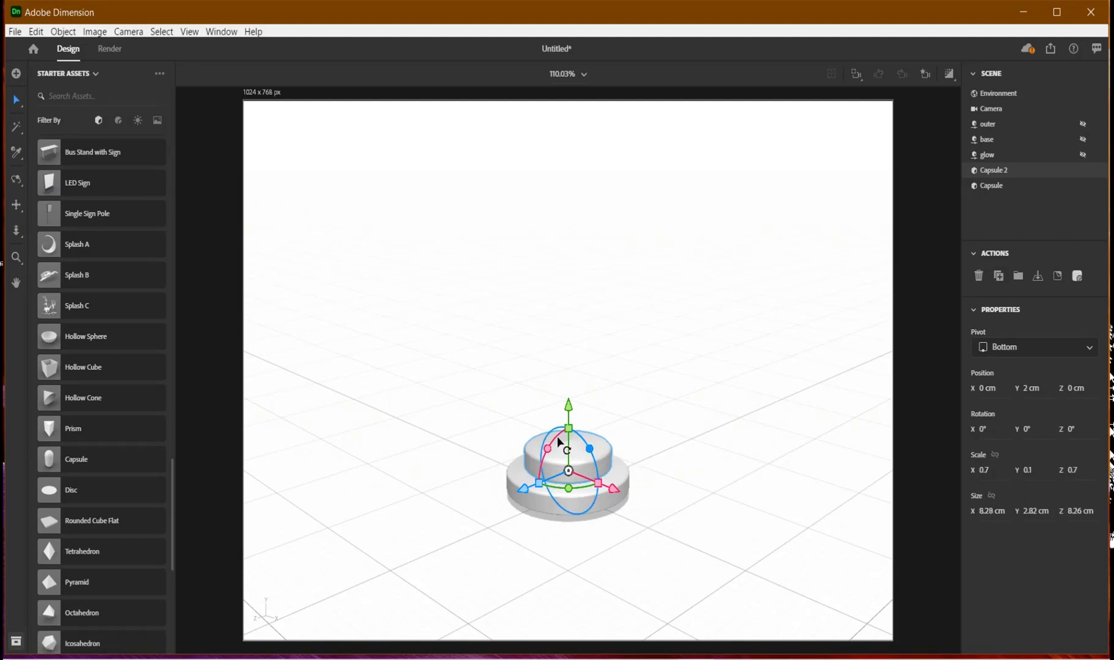
{"action": "left_click_drag", "start_coordinate": [570, 430], "coordinate": [572, 438]}
{"action": "scroll", "coordinate": [93, 254], "scroll_direction": "up", "scroll_amount": 10}
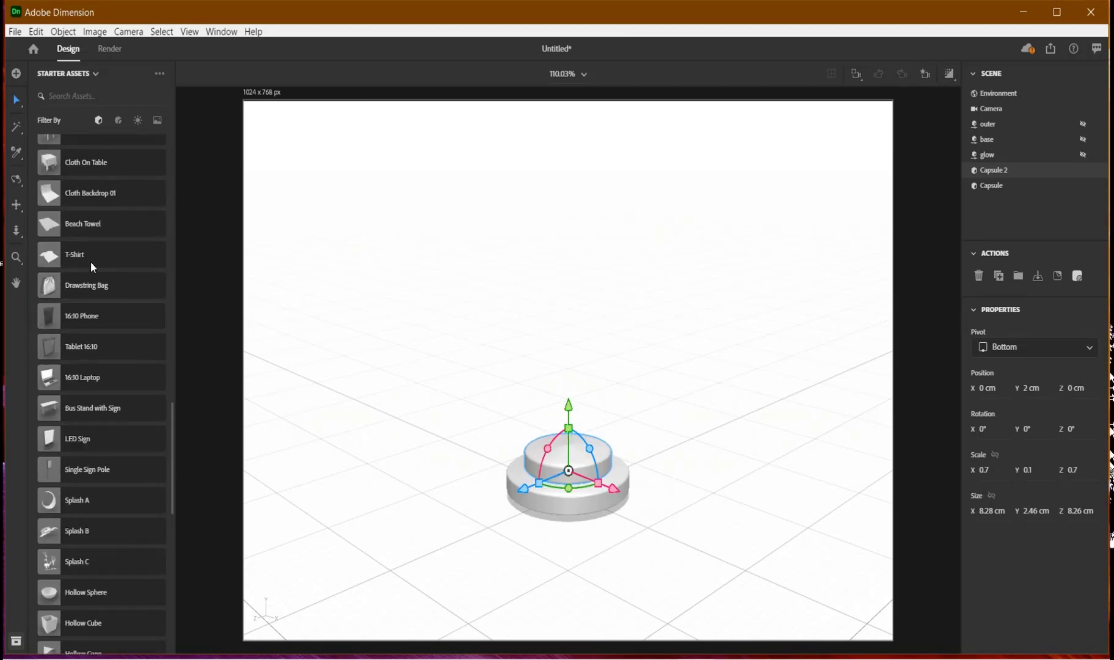
{"action": "scroll", "coordinate": [91, 273], "scroll_direction": "up", "scroll_amount": 8}
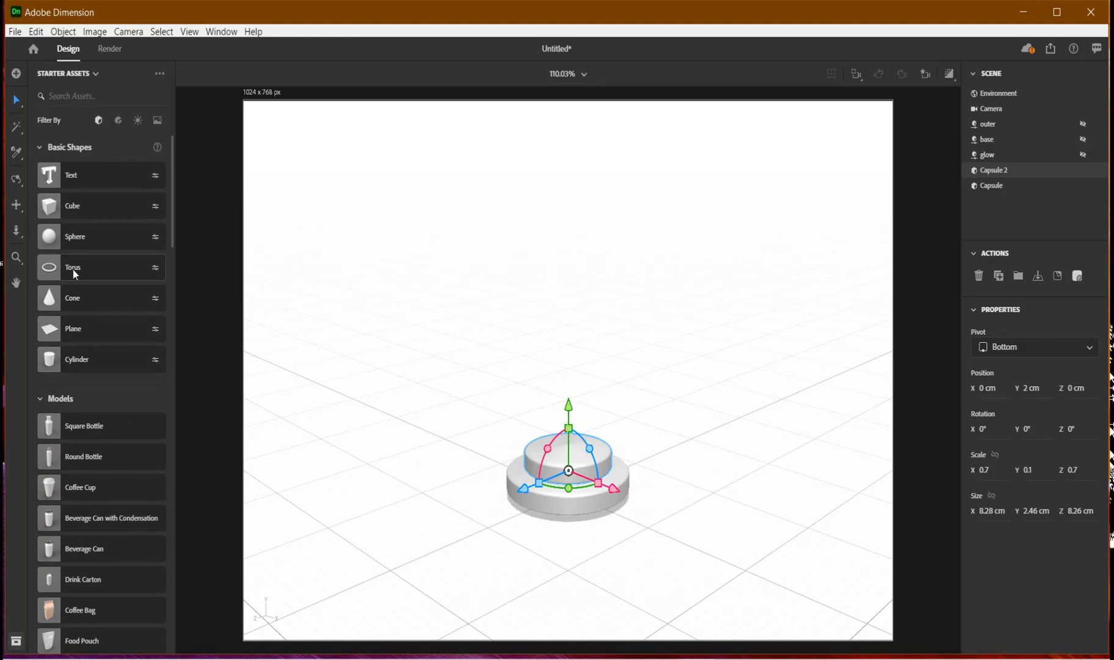
Add a torus with 8 cm ring radius and 0.7 cm pipe radius, lifted to Y 4.9 cm
{"action": "left_click", "coordinate": [73, 270]}
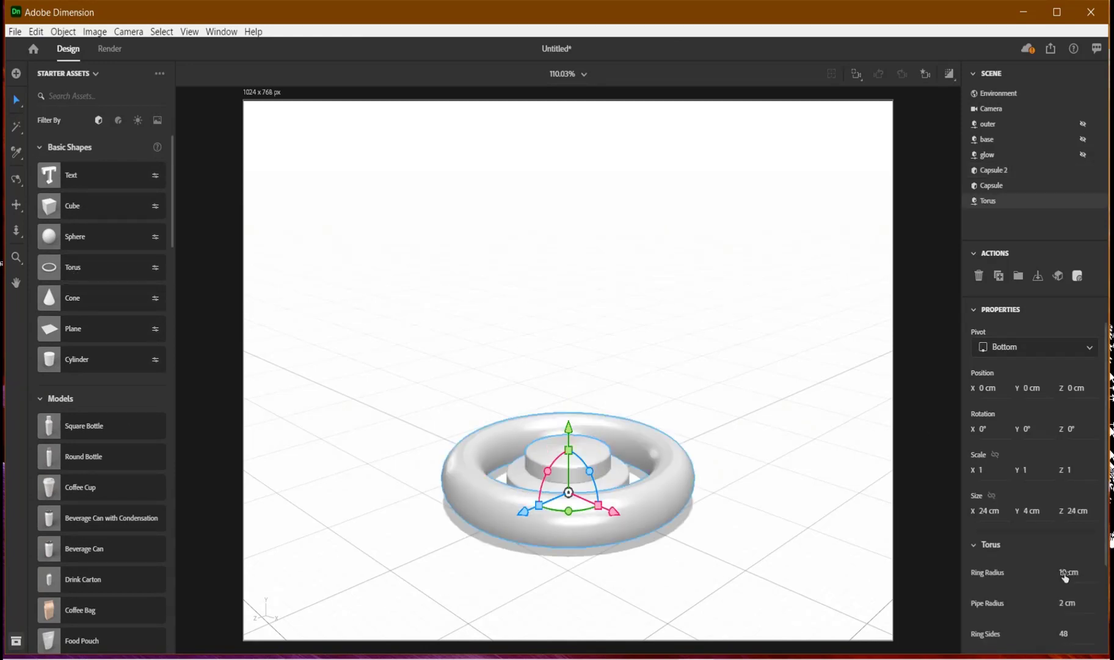
{"action": "left_click", "coordinate": [1065, 575]}
{"action": "type", "text": "8"}
{"action": "key", "text": "Return"}
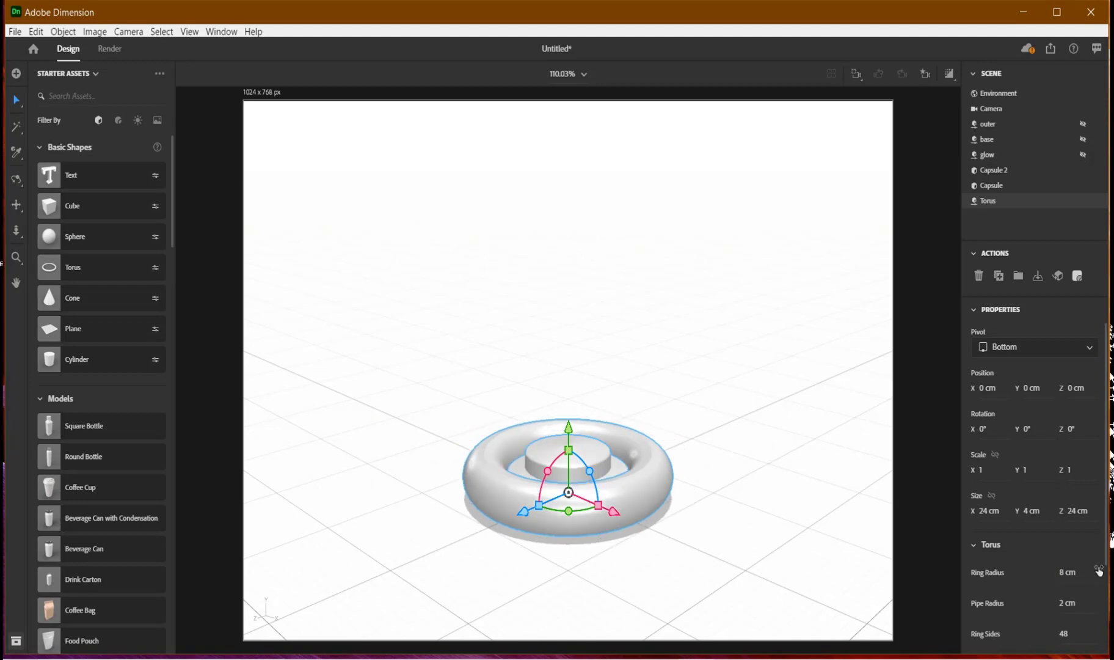
{"action": "scroll", "coordinate": [1052, 580], "scroll_direction": "down", "scroll_amount": 2}
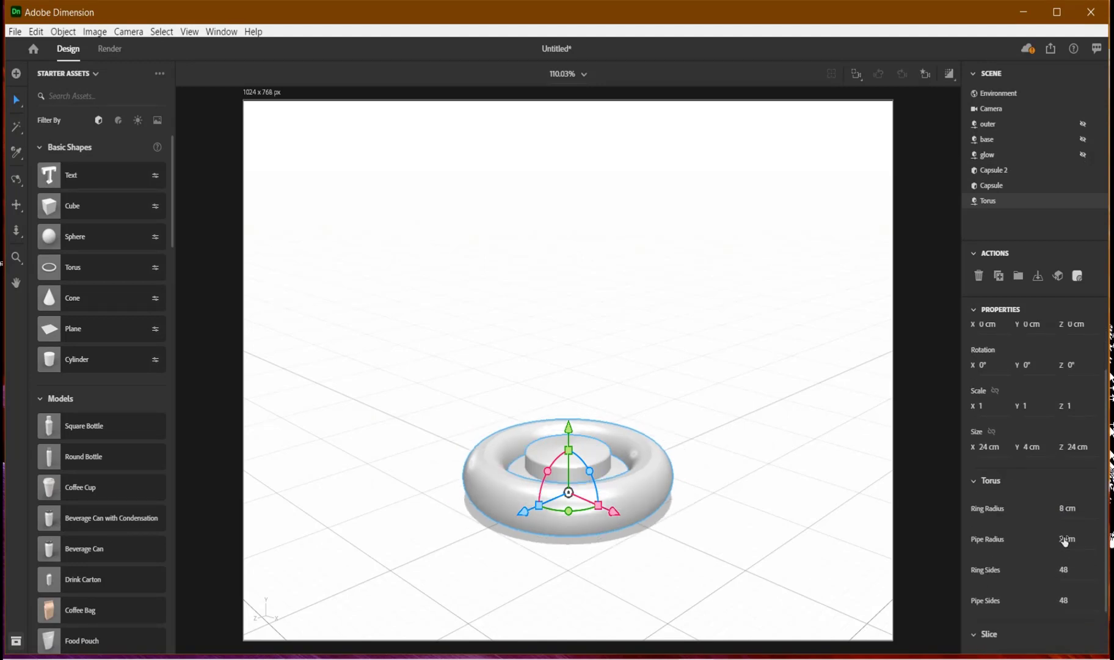
{"action": "left_click", "coordinate": [1075, 545]}
{"action": "key", "text": "BackSpace"}
{"action": "type", "text": ".7"}
{"action": "key", "text": "Return"}
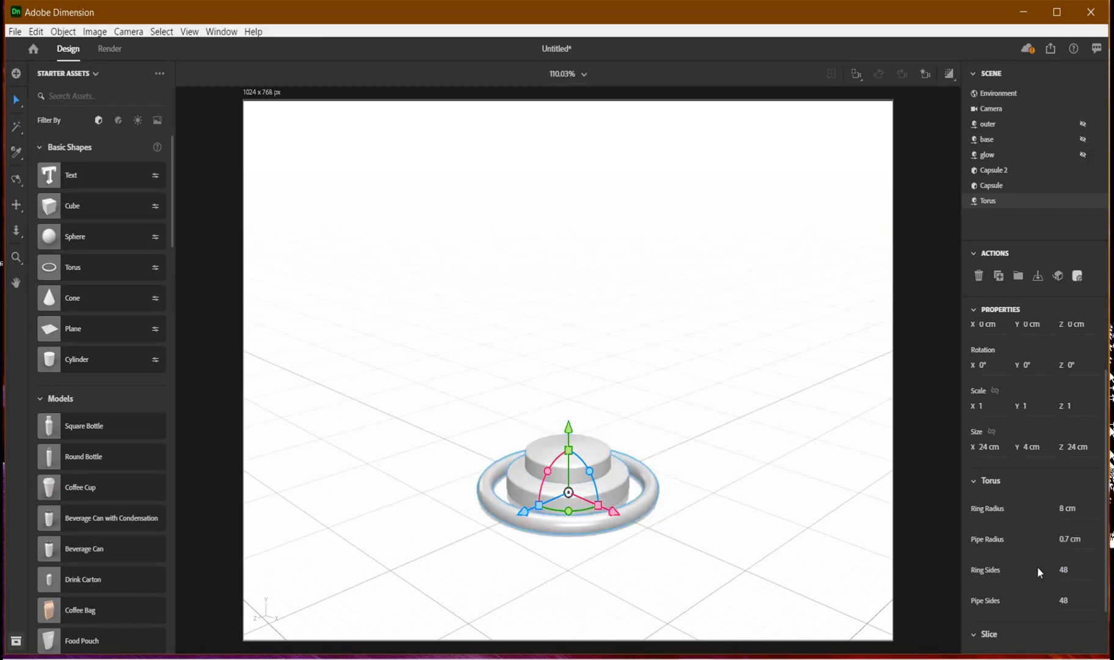
{"action": "left_click_drag", "start_coordinate": [569, 427], "coordinate": [564, 371]}
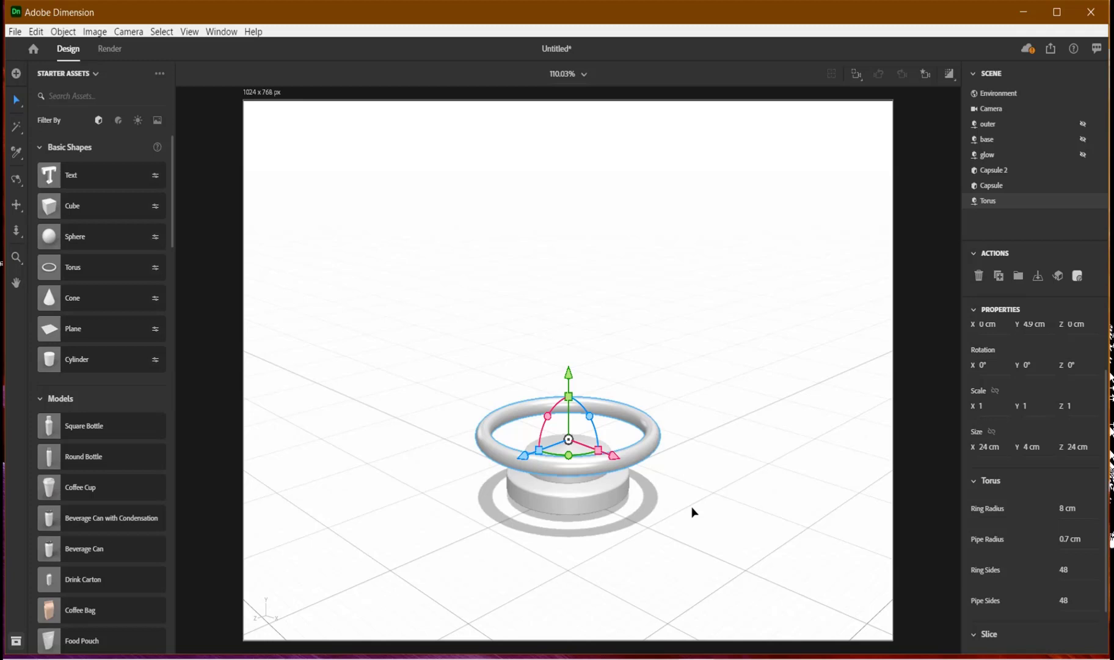
{"action": "right_click_drag", "start_coordinate": [694, 511], "coordinate": [662, 483]}
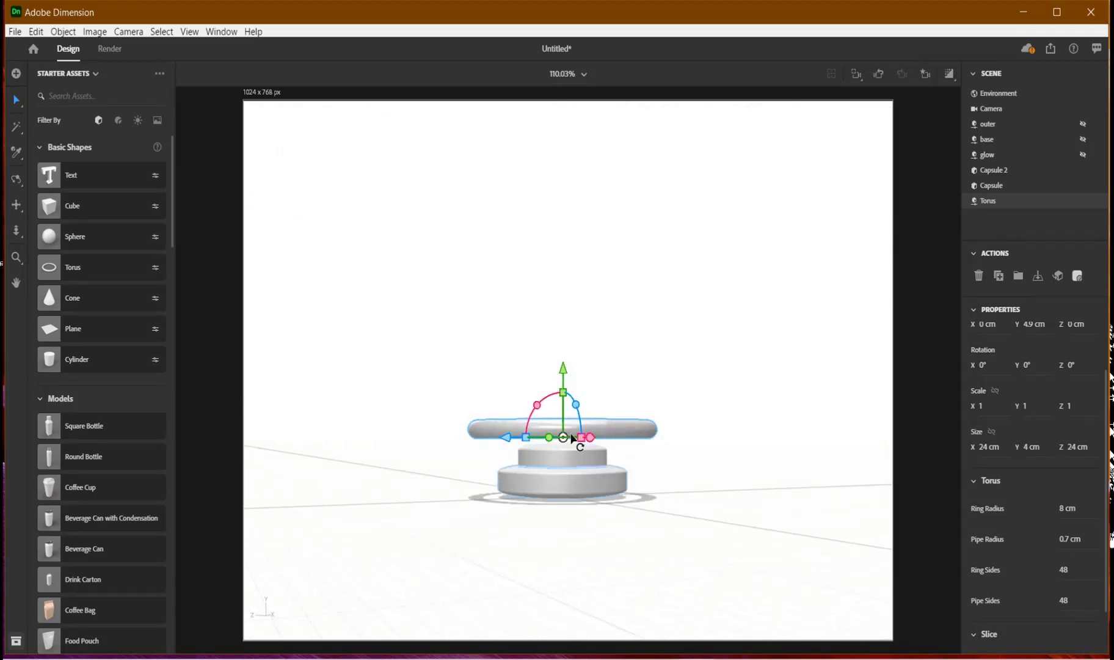
Add a cube, scale it into a slim 0.53 × 5.7 × 1.07 cm post, and move it toward the ring's left edge
{"action": "left_click", "coordinate": [74, 205]}
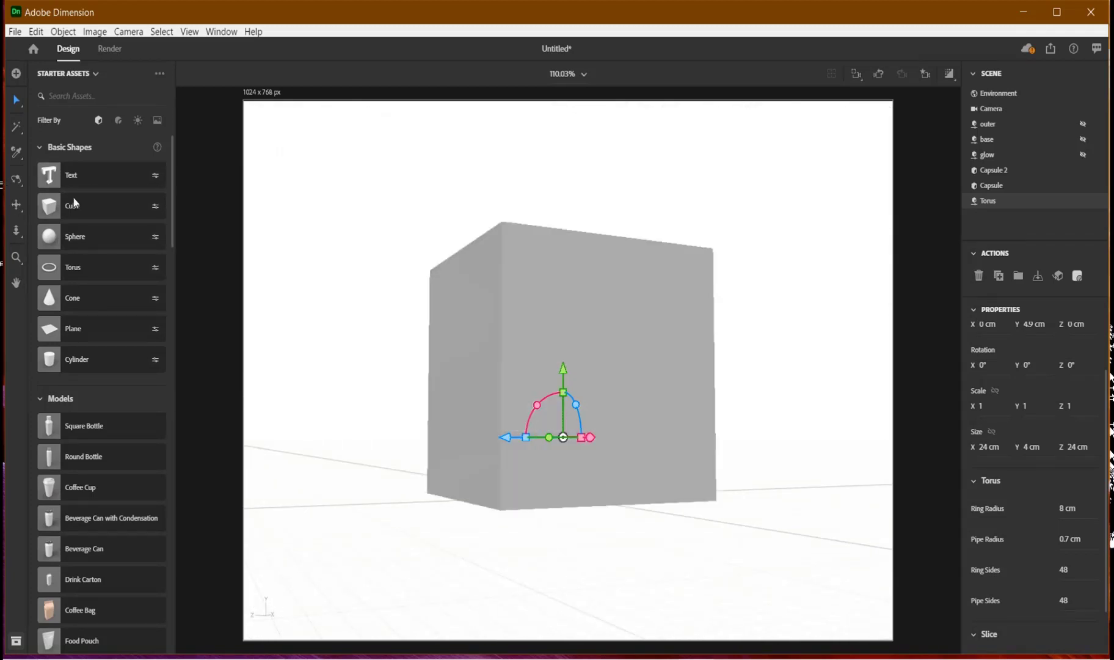
{"action": "right_click_drag", "start_coordinate": [432, 491], "coordinate": [686, 618]}
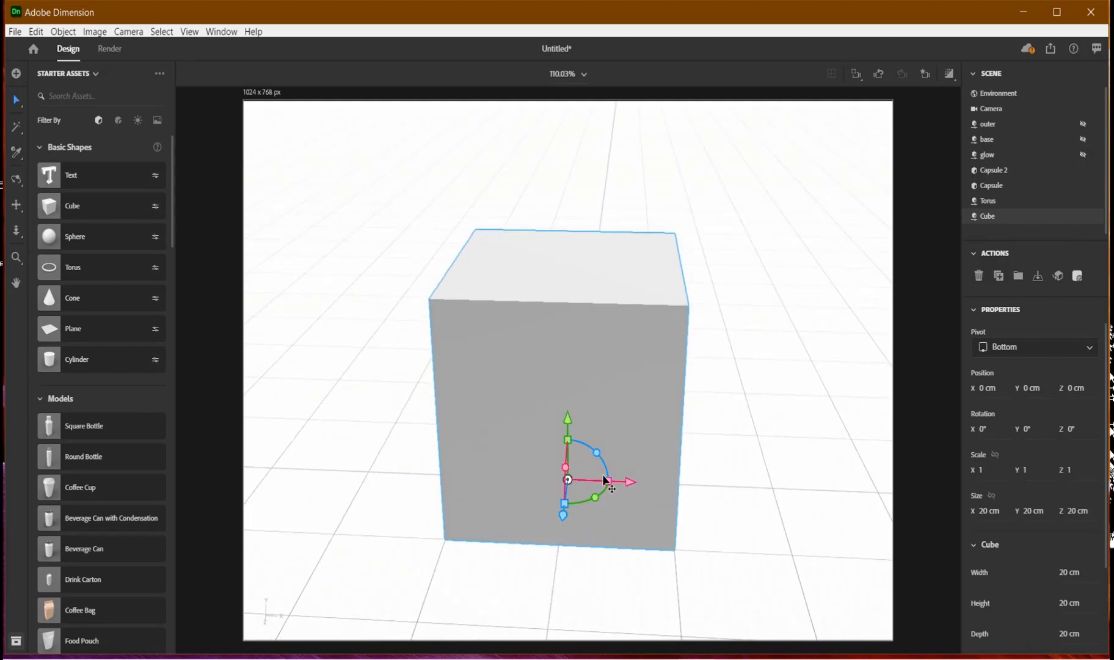
{"action": "mouse_move", "coordinate": [608, 481]}
{"action": "left_mouse_down"}
{"action": "mouse_move", "coordinate": [569, 480]}
{"action": "mouse_move", "coordinate": [586, 481]}
{"action": "left_mouse_up"}
{"action": "middle_click_drag", "start_coordinate": [666, 531], "coordinate": [495, 538]}
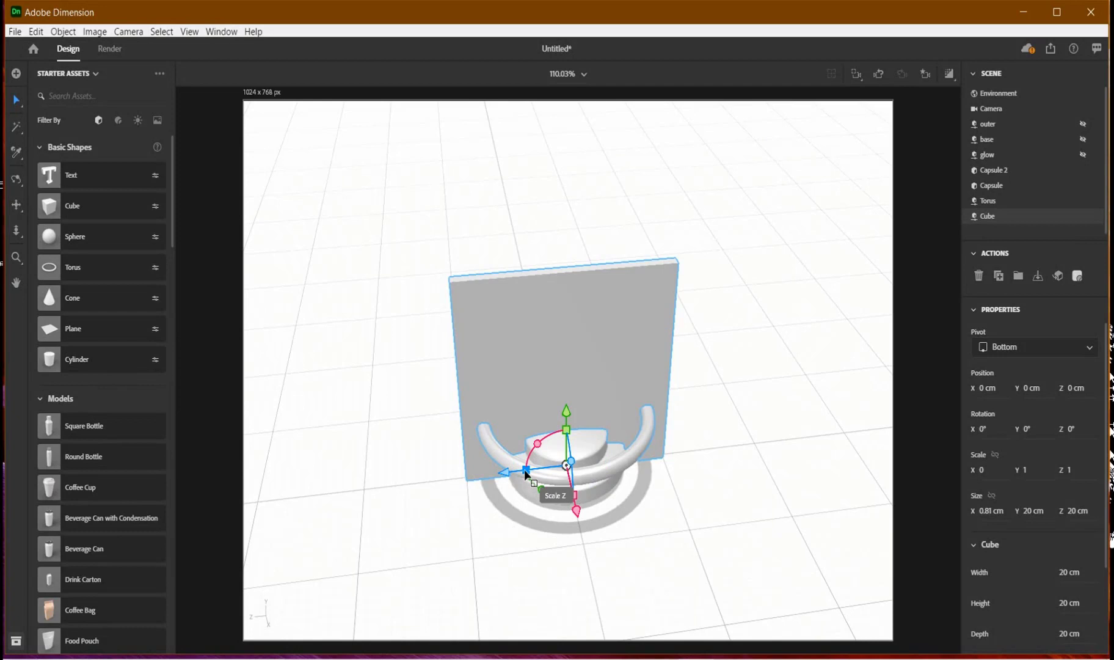
{"action": "left_click_drag", "start_coordinate": [526, 471], "coordinate": [565, 469]}
{"action": "right_click_drag", "start_coordinate": [565, 469], "coordinate": [702, 452]}
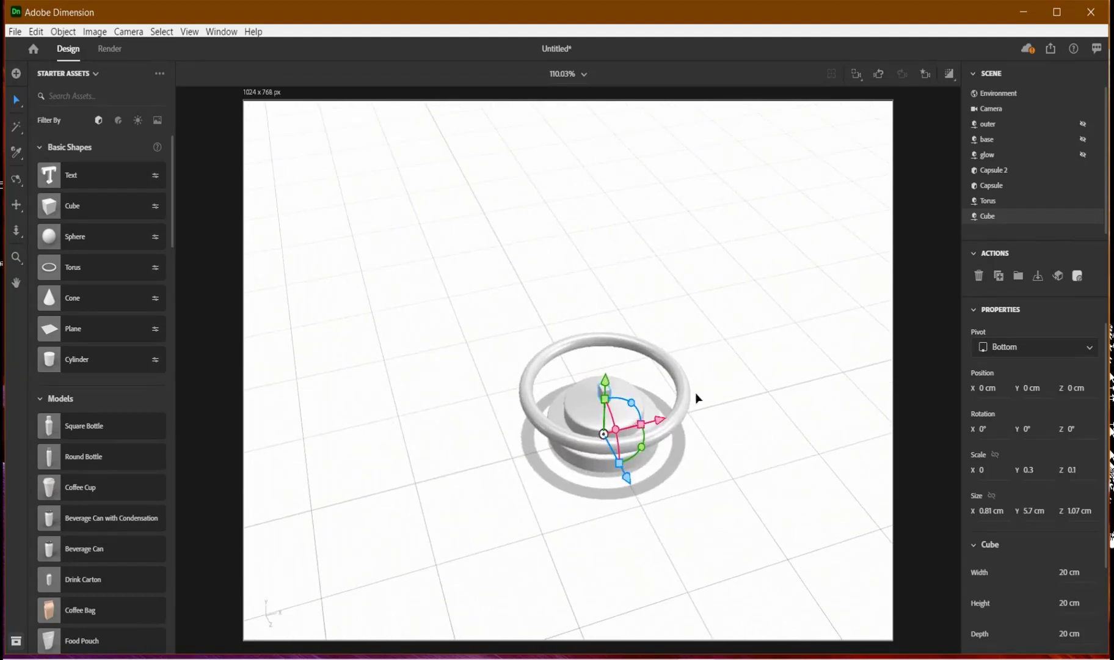
{"action": "left_click_drag", "start_coordinate": [640, 424], "coordinate": [642, 430]}
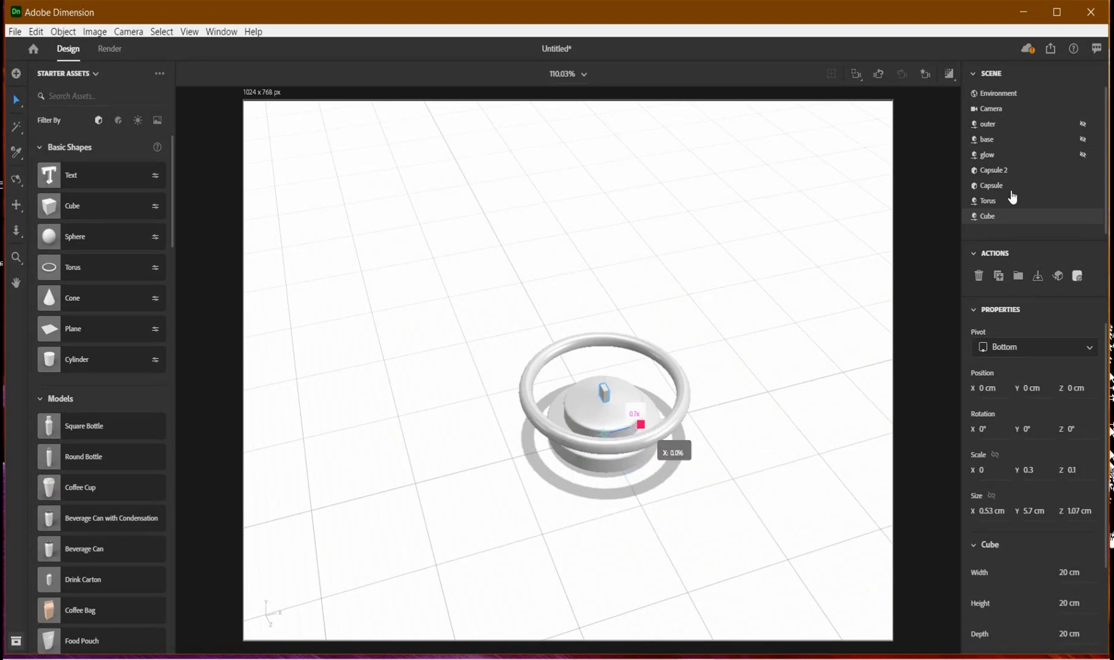
{"action": "left_click_drag", "start_coordinate": [1012, 196], "coordinate": [1005, 285]}
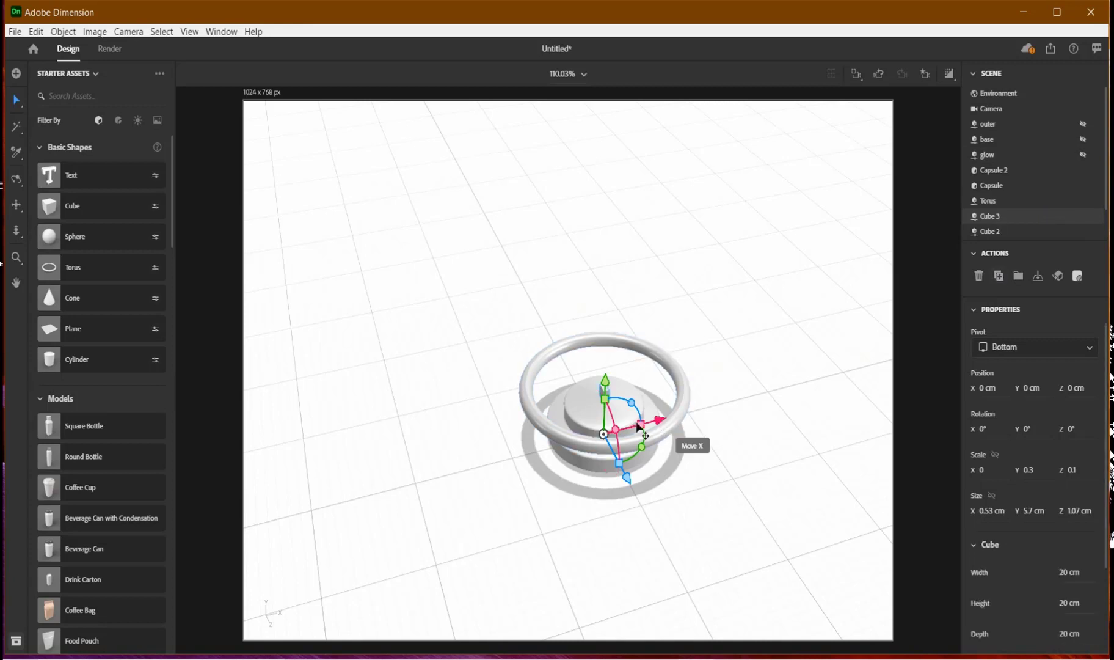
{"action": "left_click_drag", "start_coordinate": [660, 420], "coordinate": [726, 418]}
Undo the last change and move the second post to the back of the ring
{"action": "key", "text": "ctrl+z"}
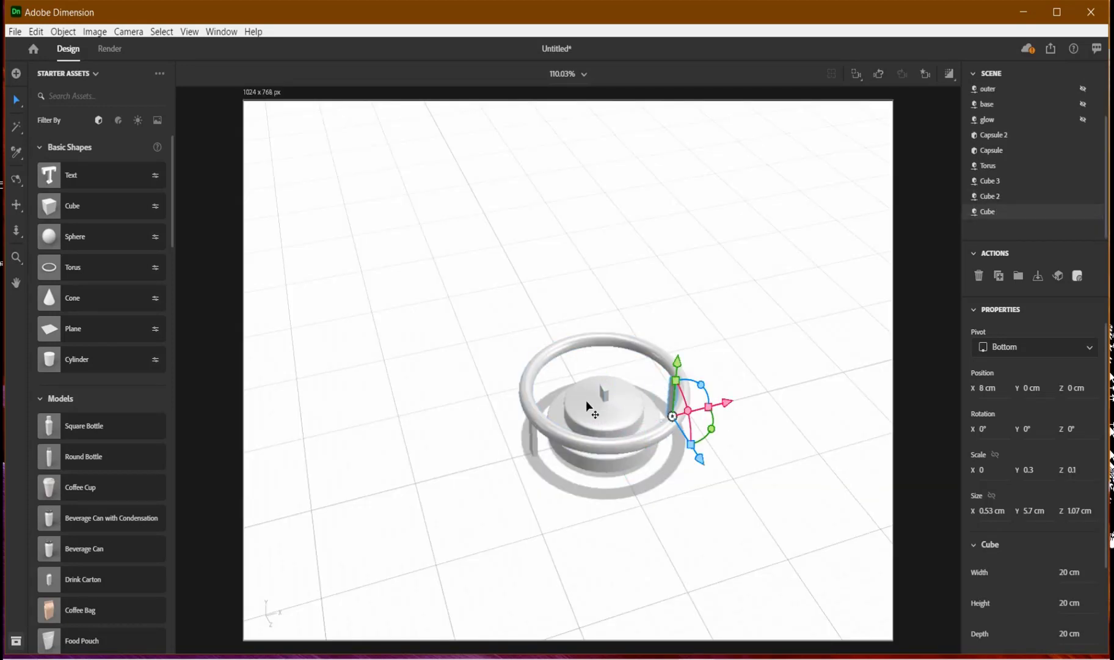
{"action": "left_click", "coordinate": [608, 395]}
{"action": "middle_click_drag", "start_coordinate": [557, 513], "coordinate": [657, 363]}
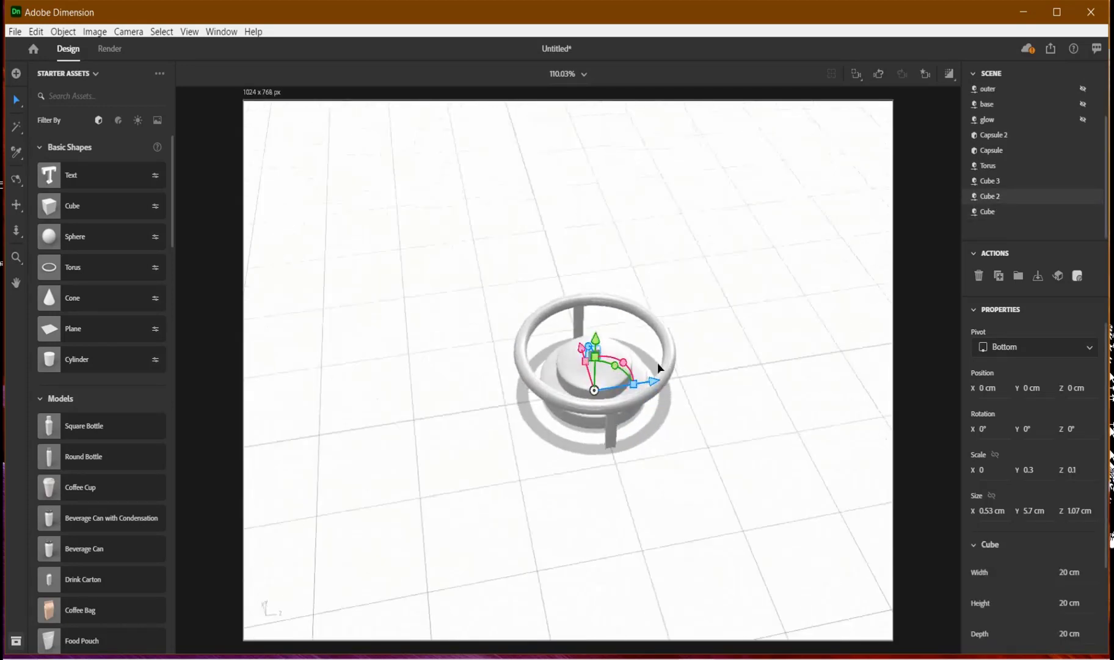
{"action": "left_click_drag", "start_coordinate": [649, 384], "coordinate": [584, 392]}
{"action": "middle_click_drag", "start_coordinate": [697, 492], "coordinate": [532, 413]}
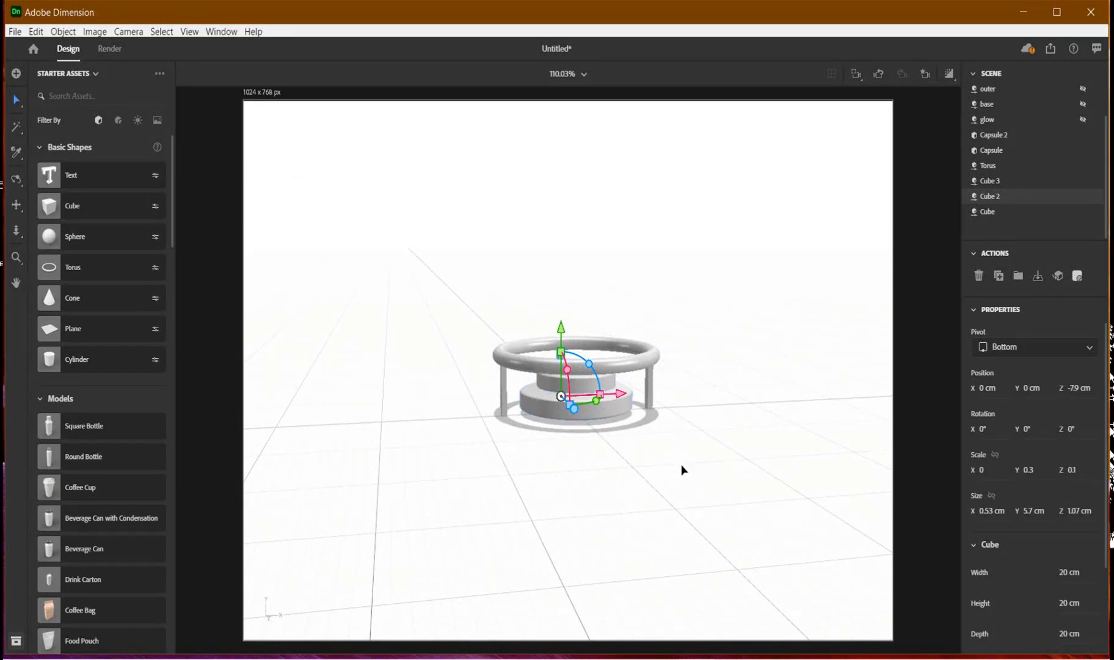
Slide the right post inward under the ring and tilt it to about -36° on Z
{"action": "left_click", "coordinate": [647, 397]}
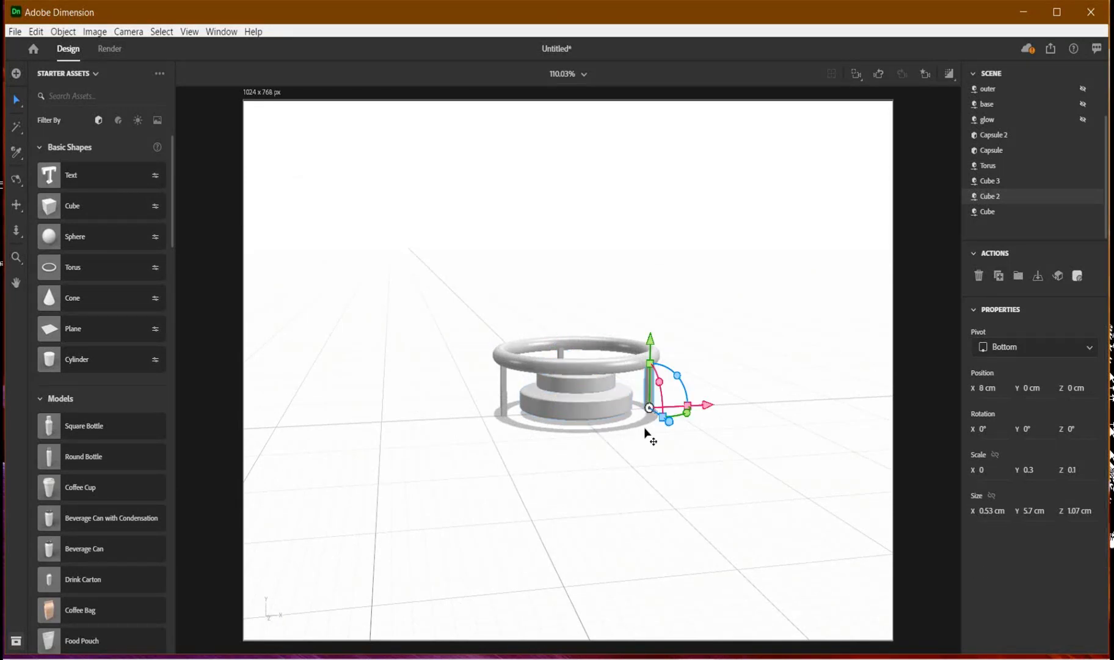
{"action": "middle_click_drag", "start_coordinate": [768, 477], "coordinate": [801, 508]}
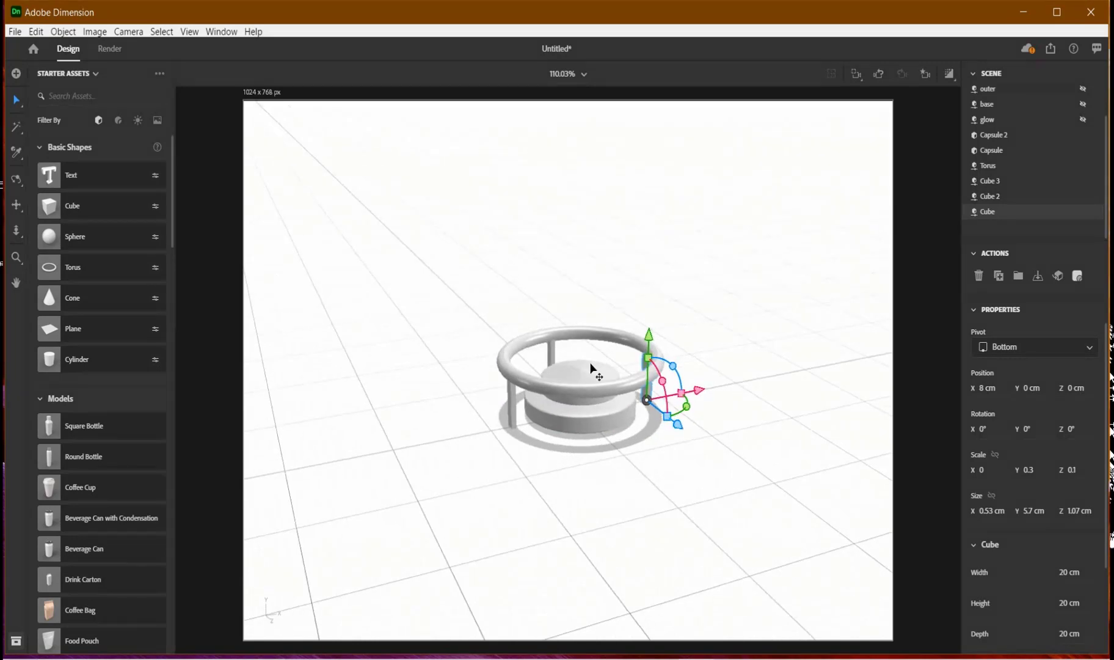
{"action": "middle_click_drag", "start_coordinate": [723, 441], "coordinate": [672, 366]}
{"action": "left_click_drag", "start_coordinate": [671, 360], "coordinate": [671, 334]}
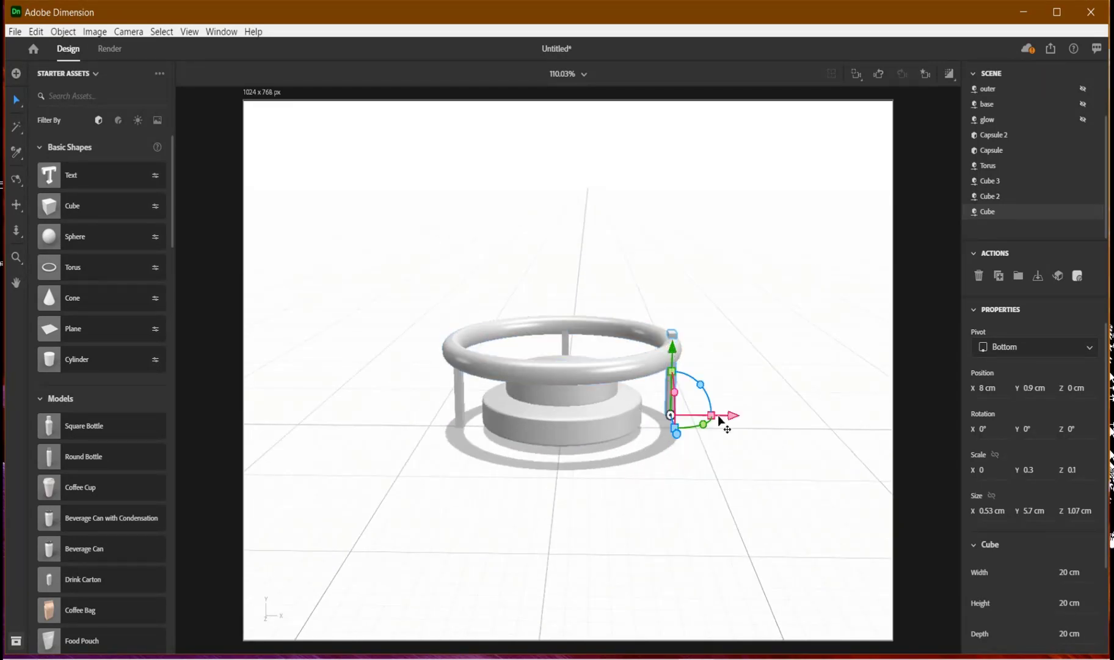
{"action": "left_click_drag", "start_coordinate": [723, 428], "coordinate": [686, 403]}
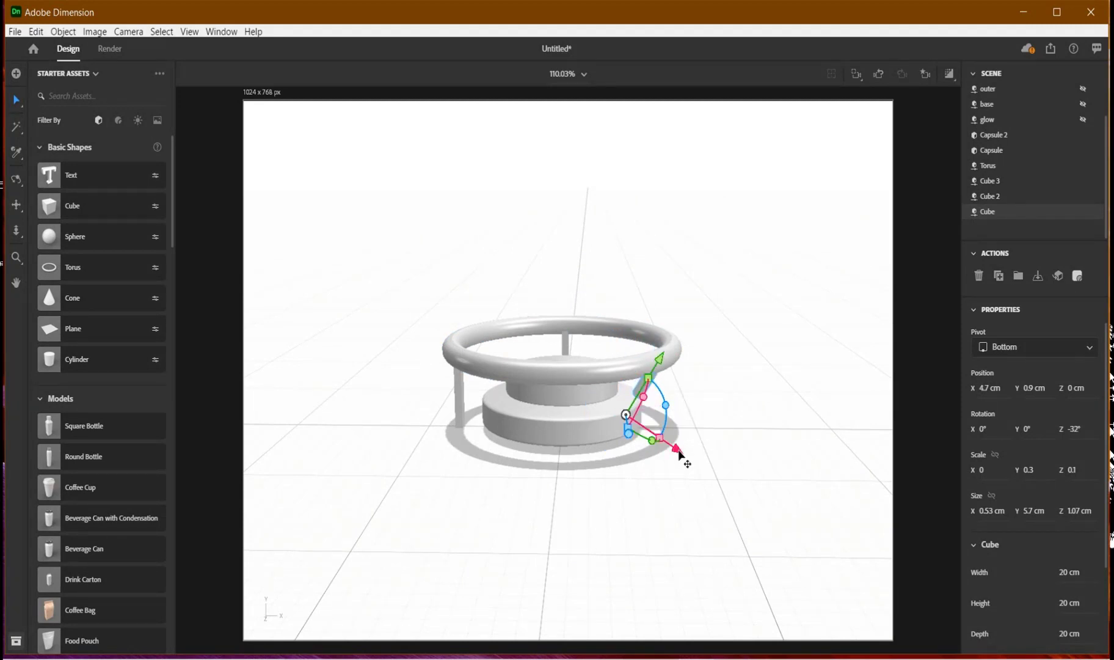
{"action": "left_click_drag", "start_coordinate": [684, 460], "coordinate": [676, 455]}
{"action": "left_click_drag", "start_coordinate": [659, 398], "coordinate": [659, 404]}
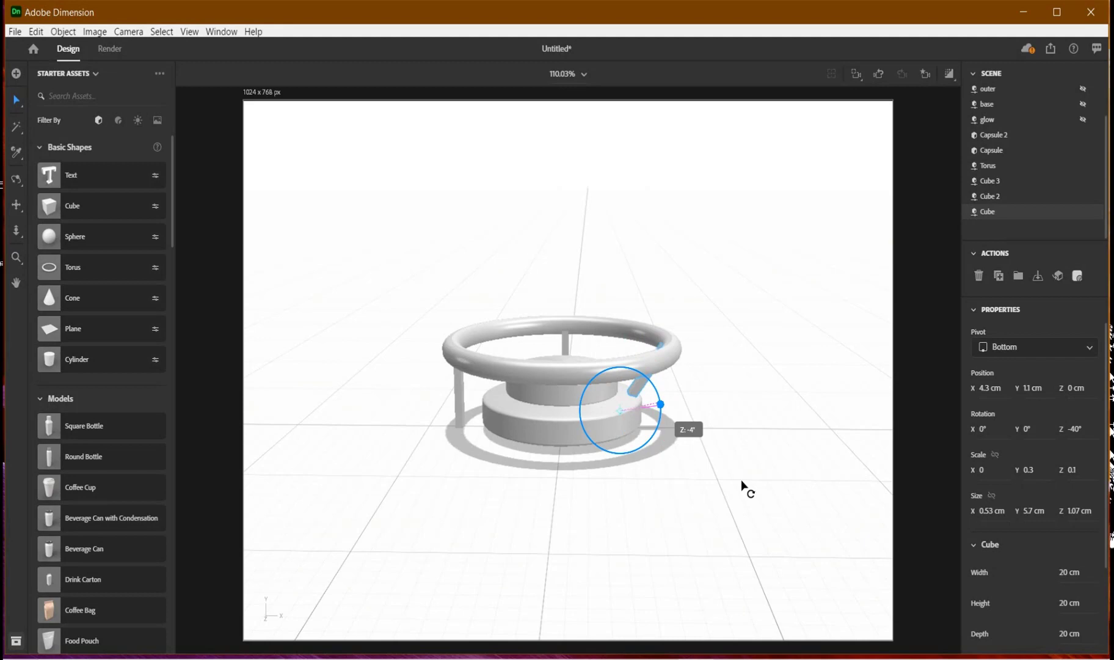
{"action": "middle_click_drag", "start_coordinate": [741, 487], "coordinate": [414, 509]}
Raise, shift and tilt the front support bar, Cube 3, so it leans up toward the ring
{"action": "key", "text": "ctrl+z"}
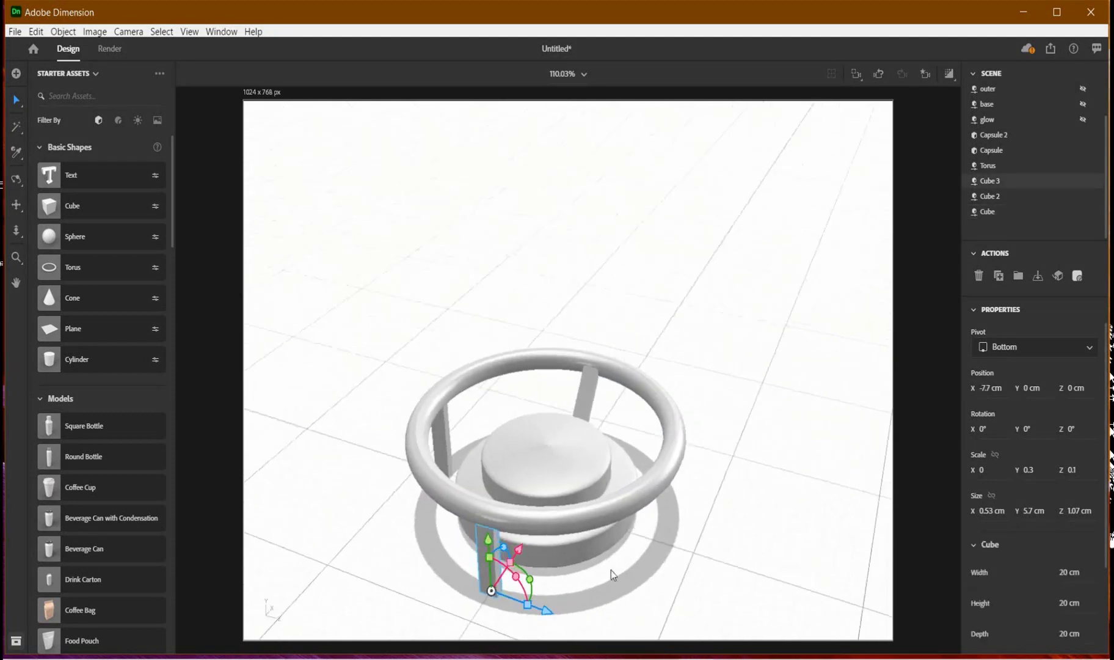
{"action": "left_click_drag", "start_coordinate": [520, 553], "coordinate": [577, 604]}
{"action": "left_click_drag", "start_coordinate": [531, 530], "coordinate": [472, 568]}
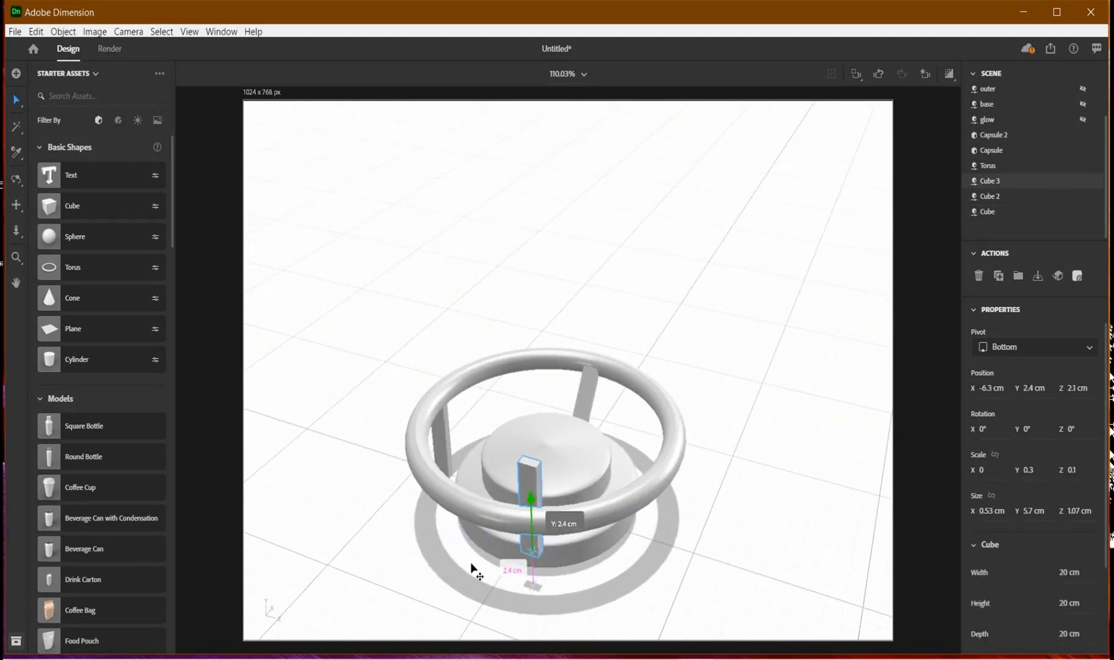
{"action": "right_click_drag", "start_coordinate": [472, 568], "coordinate": [597, 510]}
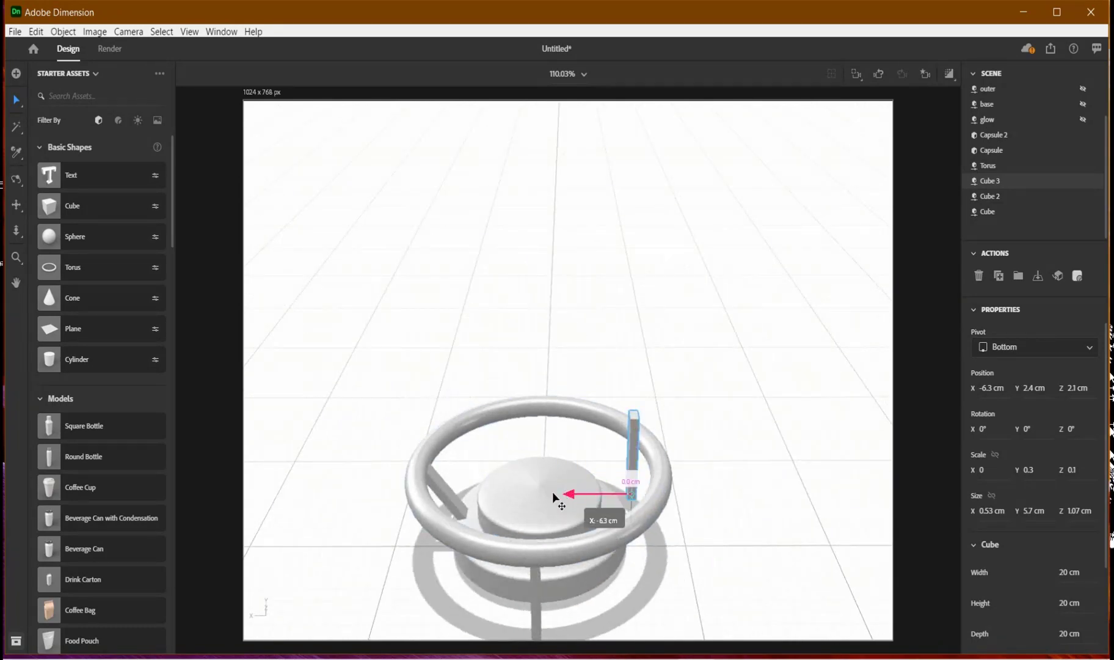
{"action": "left_click_drag", "start_coordinate": [555, 497], "coordinate": [640, 469]}
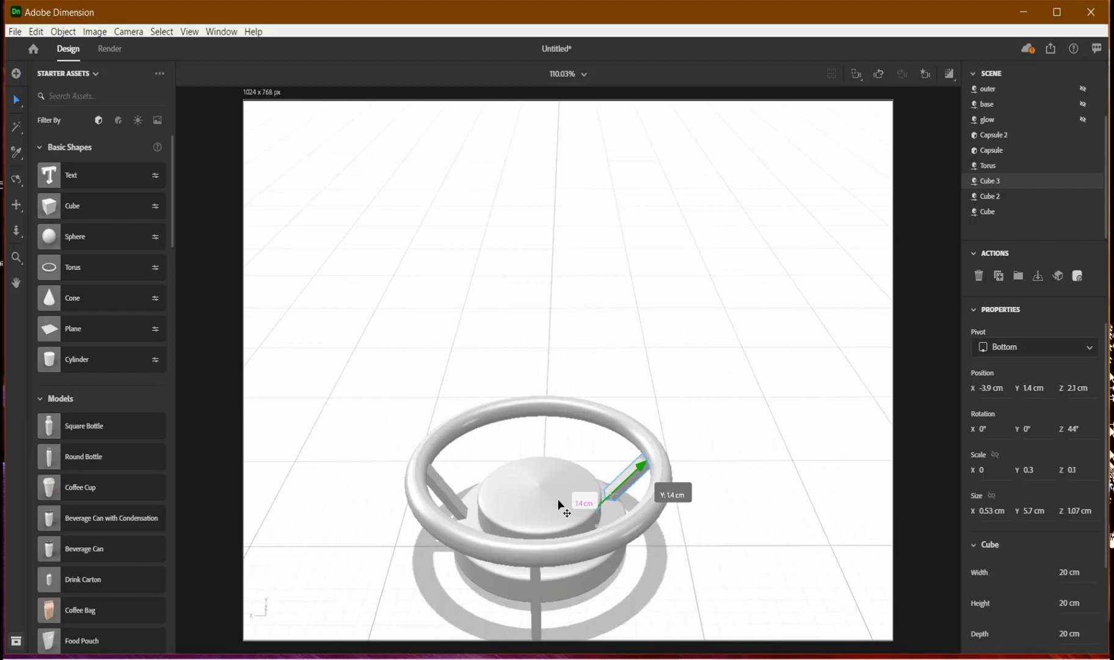
{"action": "left_click_drag", "start_coordinate": [559, 505], "coordinate": [580, 488]}
{"action": "right_click_drag", "start_coordinate": [702, 510], "coordinate": [562, 477]}
{"action": "left_click_drag", "start_coordinate": [579, 484], "coordinate": [558, 450]}
{"action": "middle_click_drag", "start_coordinate": [461, 480], "coordinate": [406, 475]}
Lift Cube 2 by 1 cm and tilt it into a rear support under the ring
{"action": "left_click", "coordinate": [465, 489]}
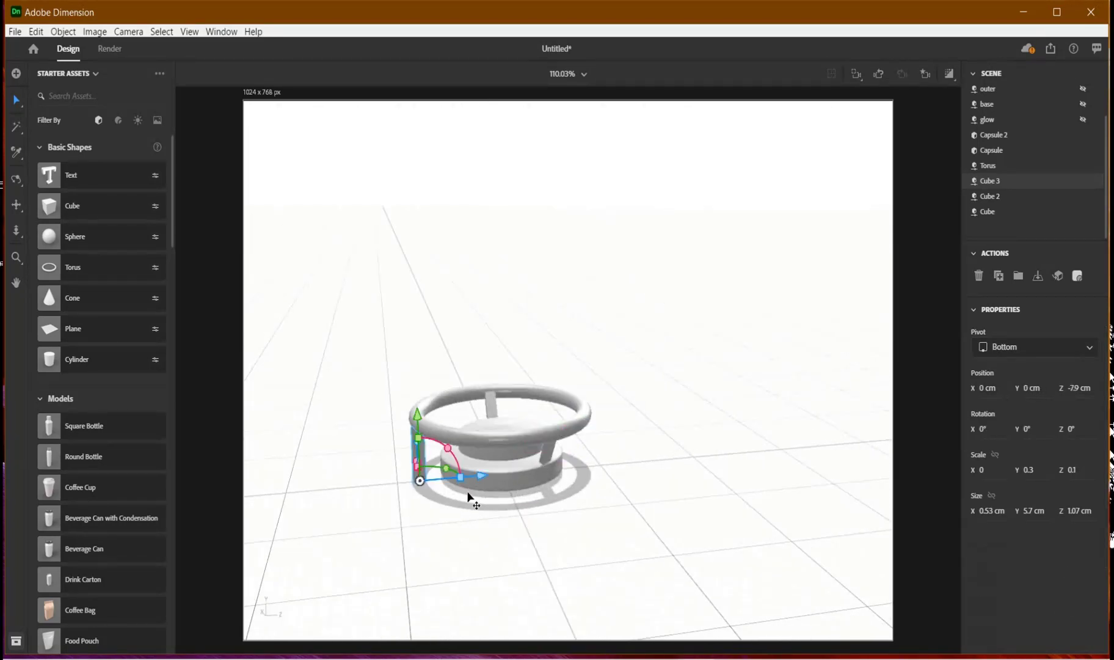
{"action": "left_click_drag", "start_coordinate": [450, 417], "coordinate": [448, 404]}
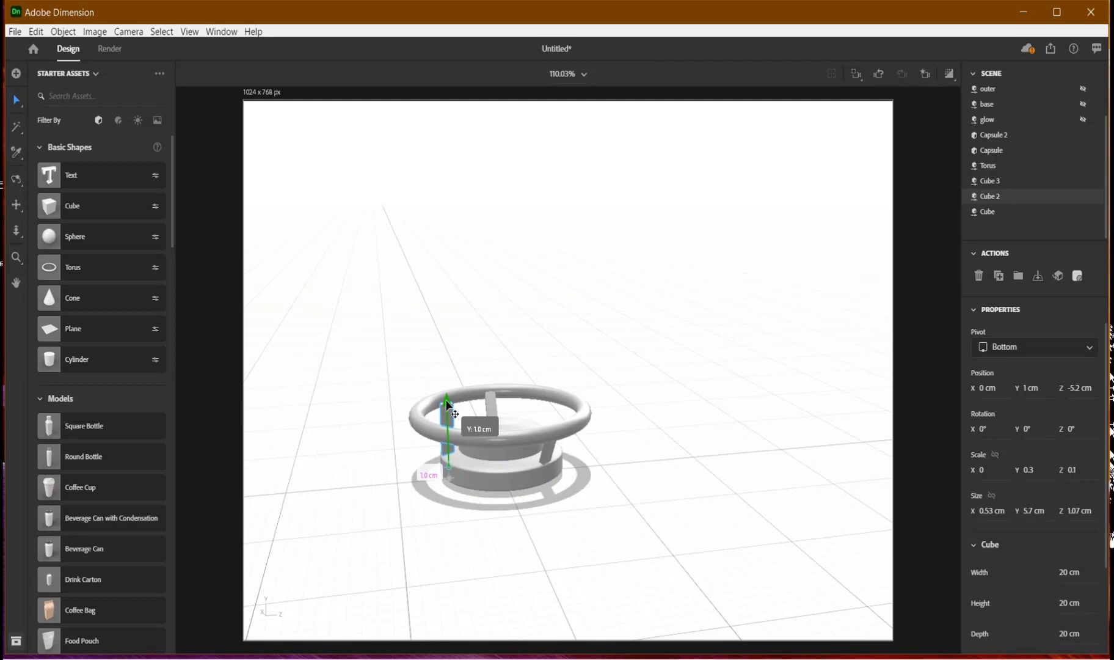
{"action": "left_click_drag", "start_coordinate": [458, 455], "coordinate": [489, 457]}
{"action": "right_click_drag", "start_coordinate": [488, 457], "coordinate": [672, 502]}
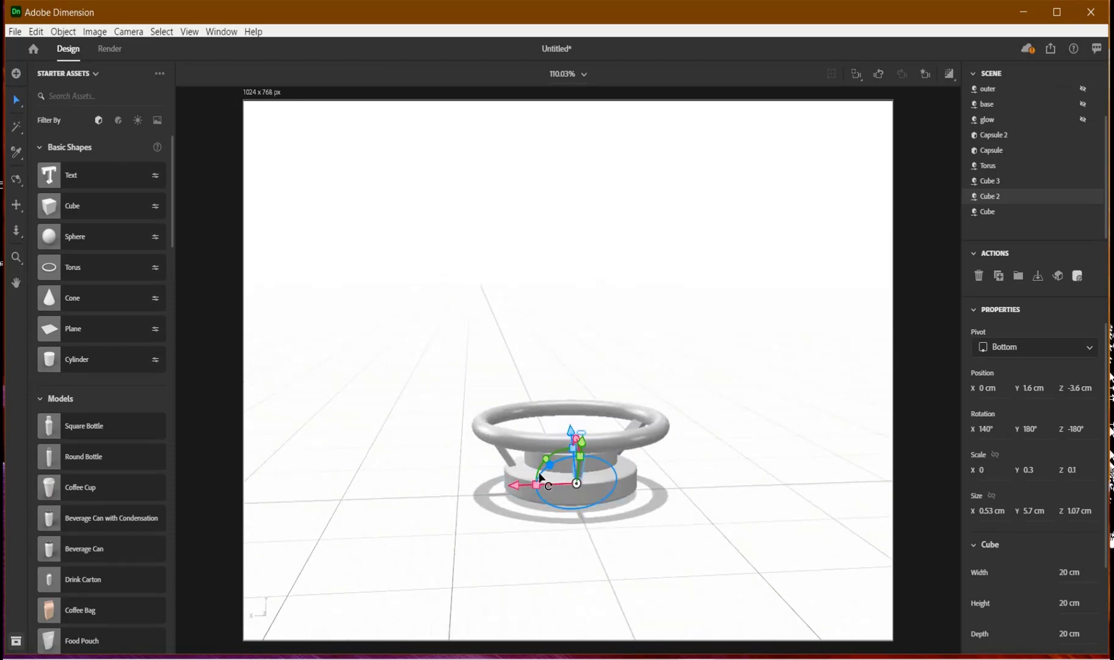
{"action": "left_click_drag", "start_coordinate": [540, 477], "coordinate": [537, 504]}
{"action": "left_click_drag", "start_coordinate": [606, 529], "coordinate": [678, 526]}
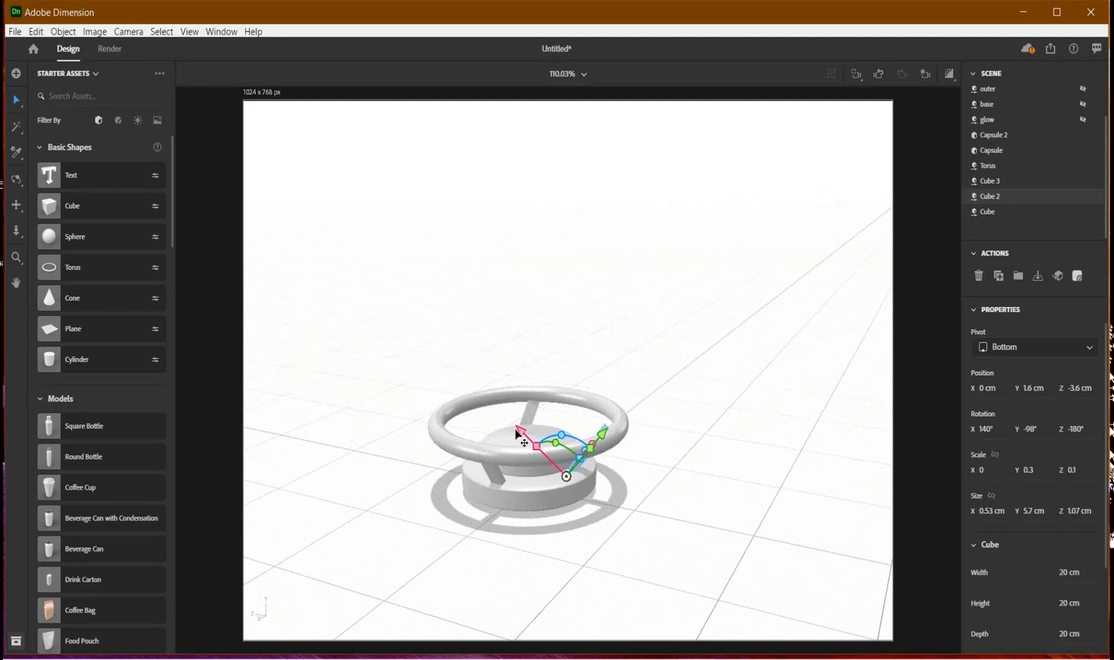
{"action": "left_click_drag", "start_coordinate": [521, 433], "coordinate": [529, 440]}
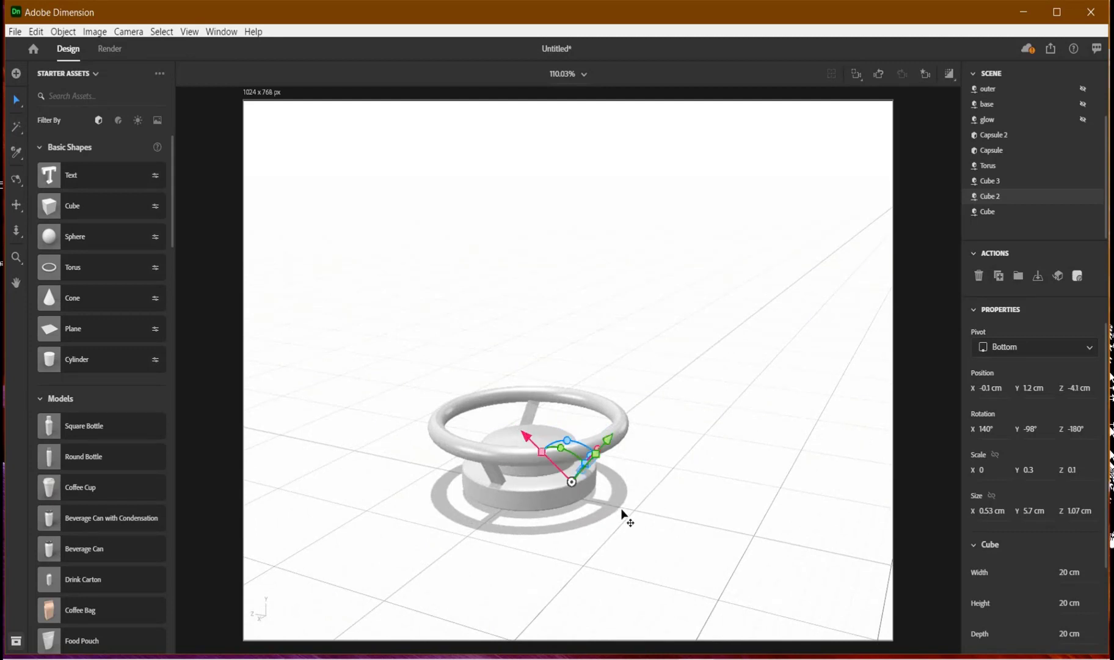
{"action": "mouse_move", "coordinate": [534, 500]}
{"action": "left_mouse_down"}
{"action": "mouse_move", "coordinate": [411, 460]}
{"action": "mouse_move", "coordinate": [415, 437]}
{"action": "mouse_move", "coordinate": [393, 493]}
{"action": "mouse_move", "coordinate": [521, 502]}
{"action": "left_mouse_up"}
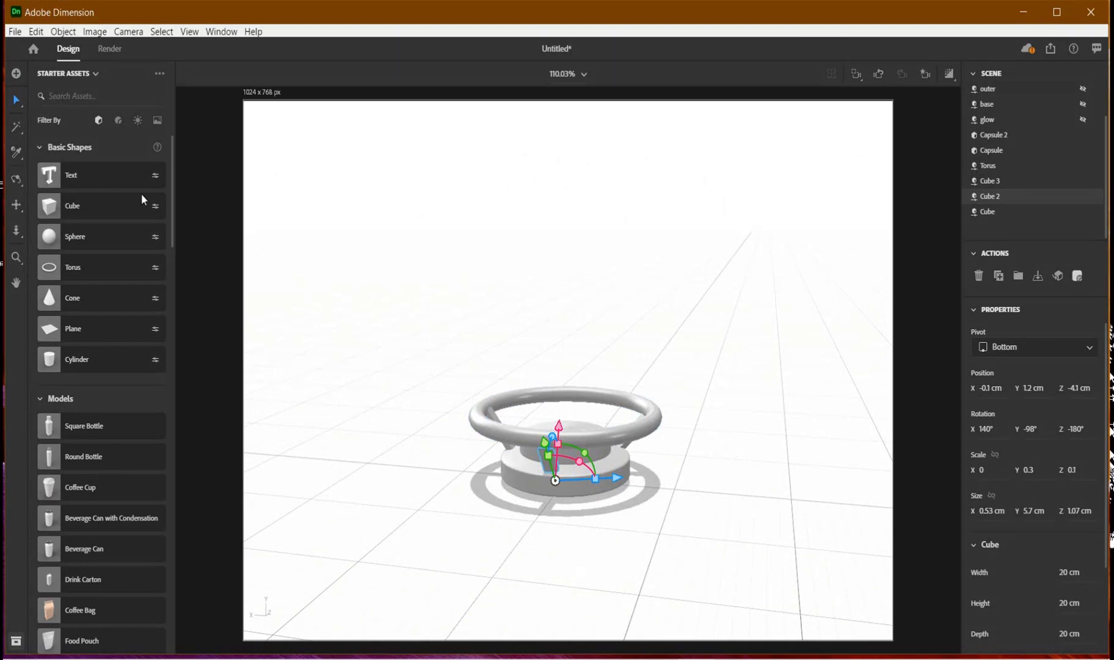
Apply Metal to the ring and Rainbow Anodized Metal to the inner dish
{"action": "left_click", "coordinate": [514, 436]}
{"action": "left_click", "coordinate": [120, 122]}
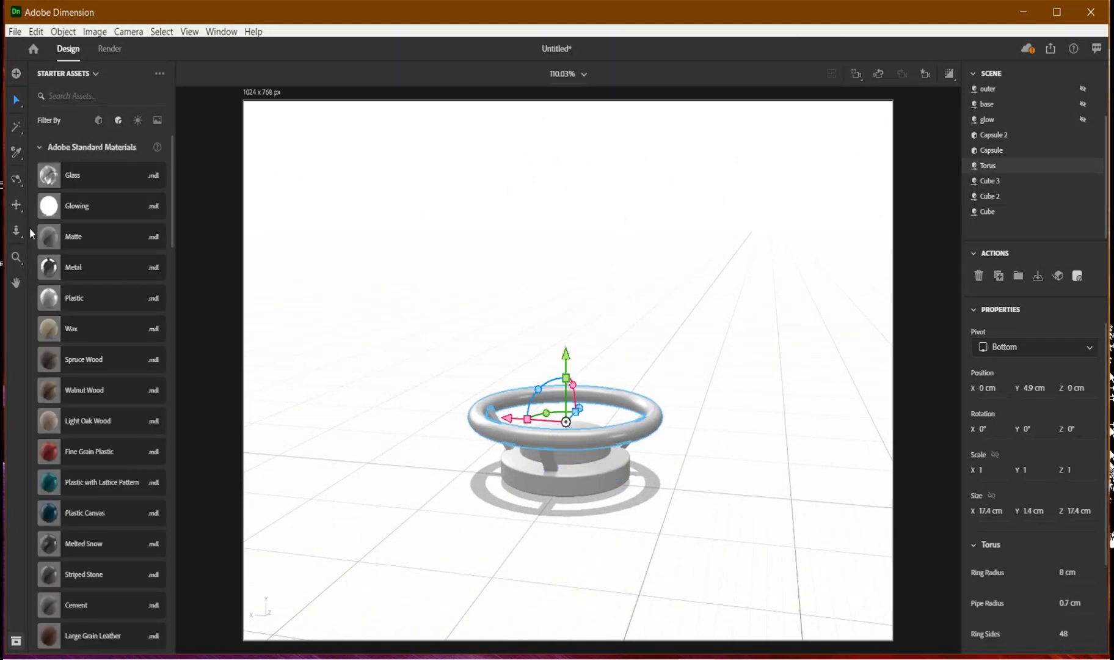
{"action": "left_click_drag", "start_coordinate": [86, 267], "coordinate": [586, 428]}
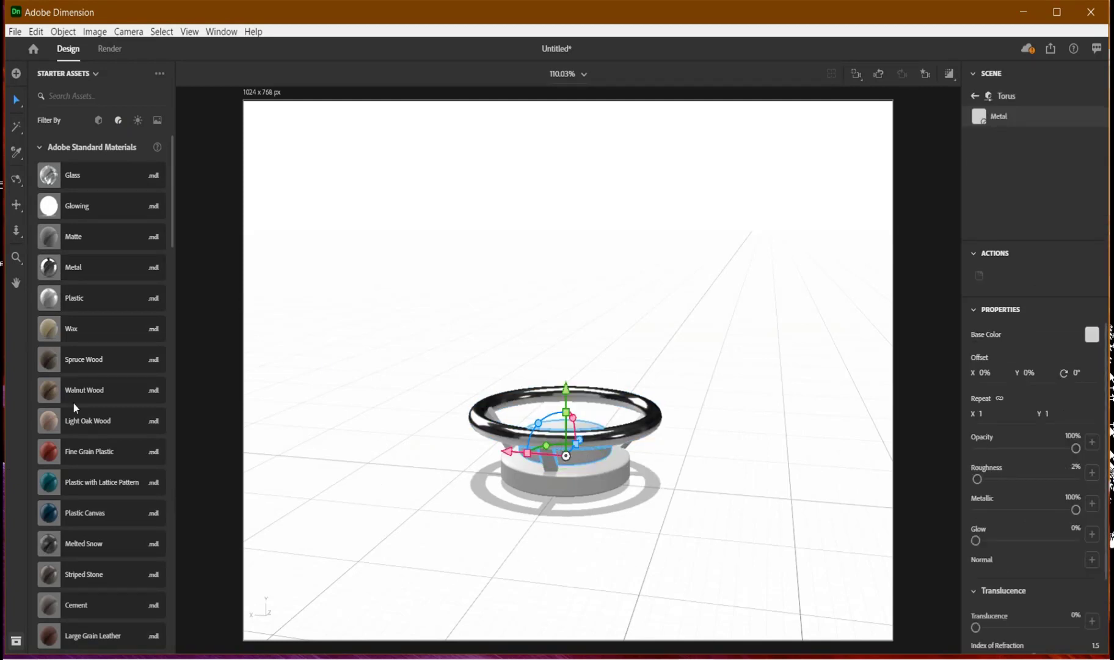
{"action": "scroll", "coordinate": [79, 406], "scroll_direction": "down", "scroll_amount": 4}
{"action": "scroll", "coordinate": [98, 416], "scroll_direction": "down", "scroll_amount": 3}
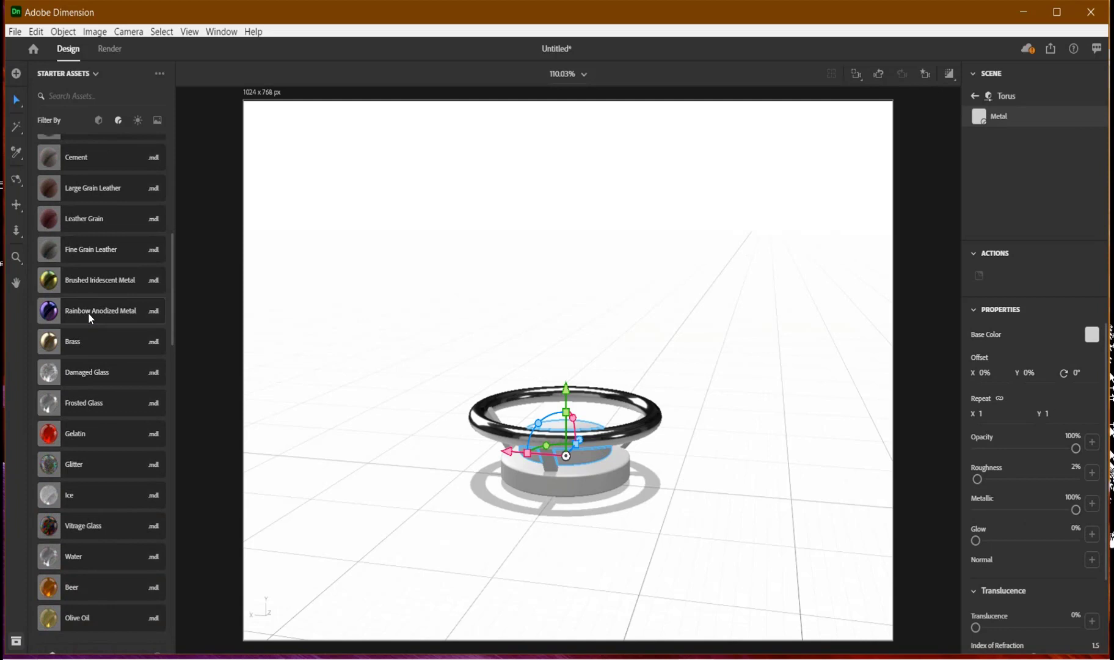
{"action": "left_click_drag", "start_coordinate": [106, 347], "coordinate": [246, 441]}
{"action": "left_click_drag", "start_coordinate": [562, 498], "coordinate": [563, 497]}
Apply Wood Parquet to the base, Cube 2 and the small cube
{"action": "scroll", "coordinate": [110, 471], "scroll_direction": "down", "scroll_amount": 8}
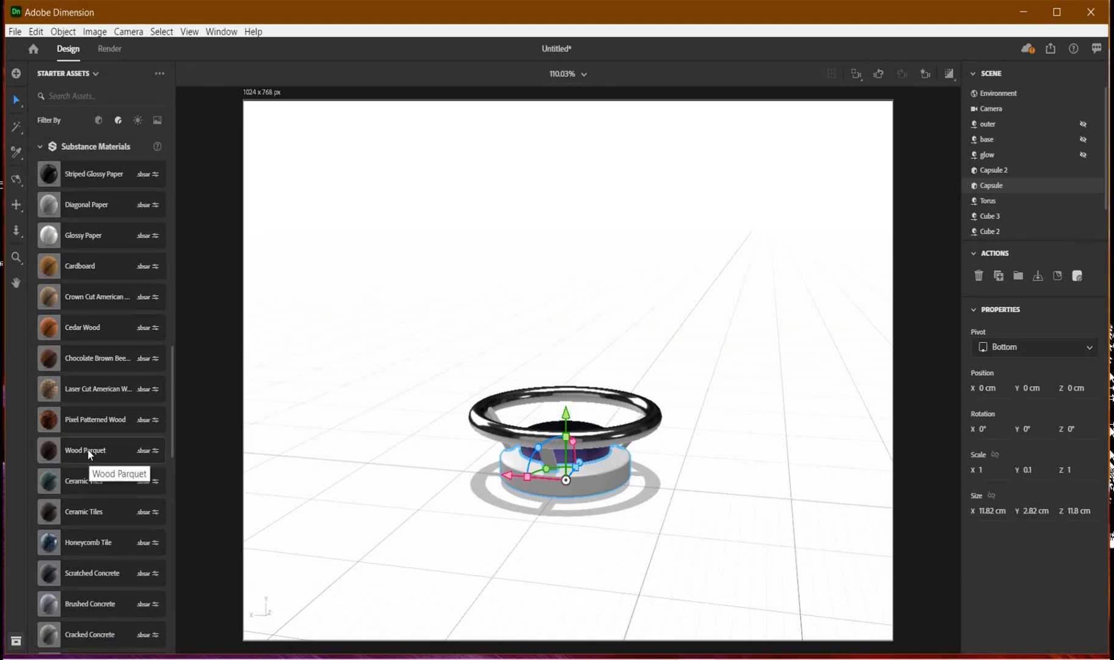
{"action": "left_click", "coordinate": [88, 453]}
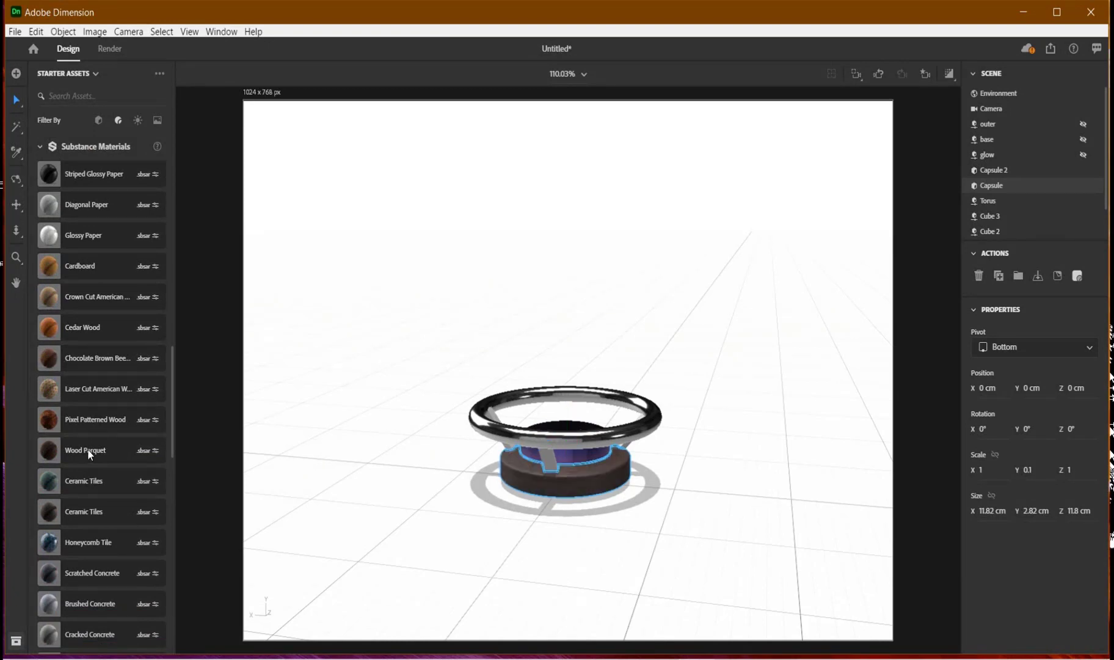
{"action": "left_click", "coordinate": [550, 466]}
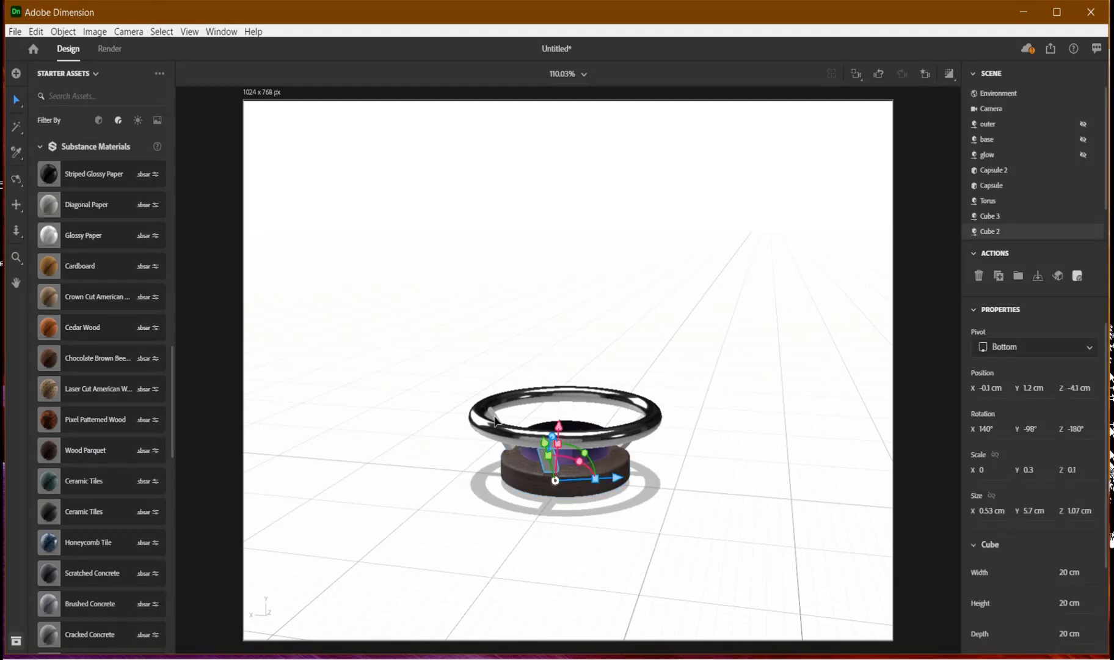
{"action": "left_click", "coordinate": [81, 453]}
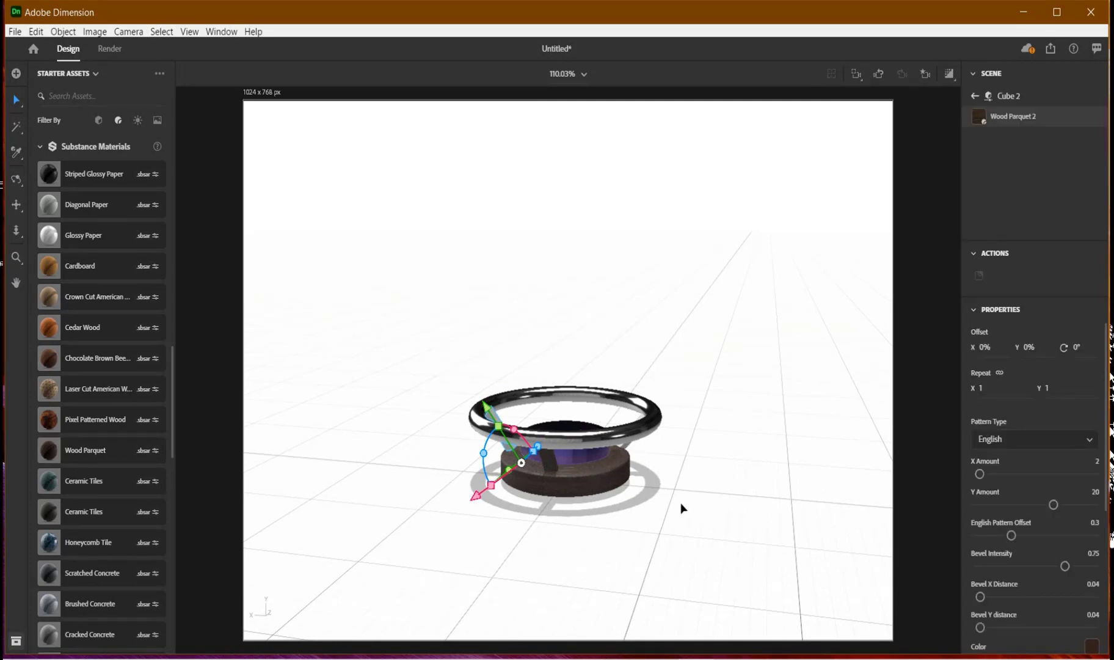
{"action": "right_click_drag", "start_coordinate": [509, 490], "coordinate": [597, 446]}
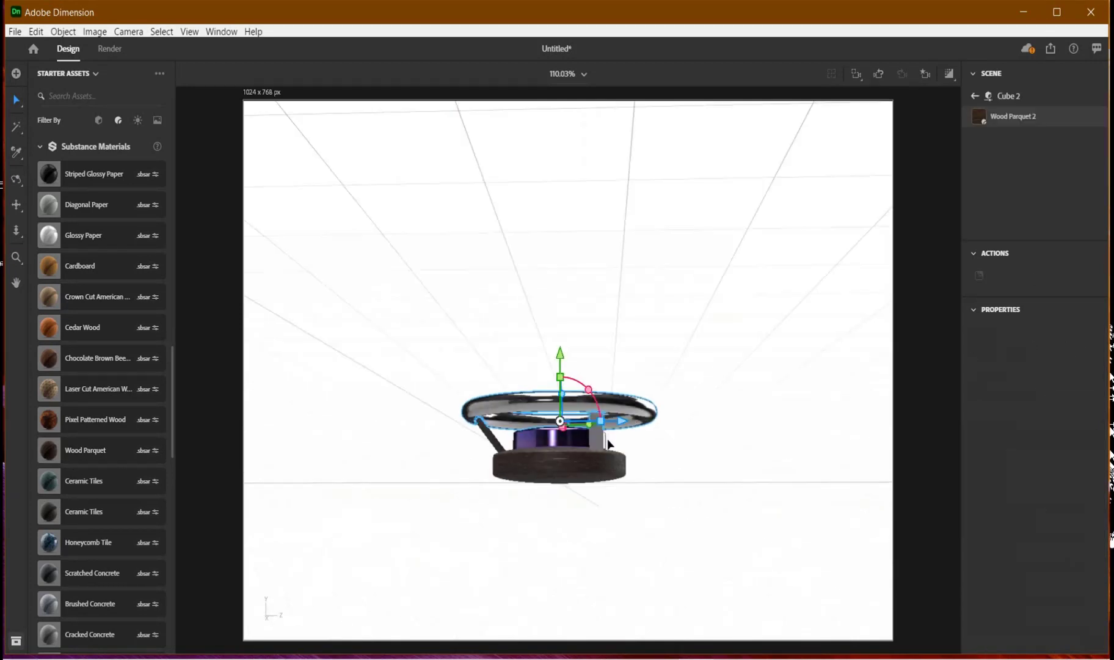
{"action": "left_click", "coordinate": [595, 441]}
{"action": "left_click", "coordinate": [596, 437]}
{"action": "left_click", "coordinate": [81, 453]}
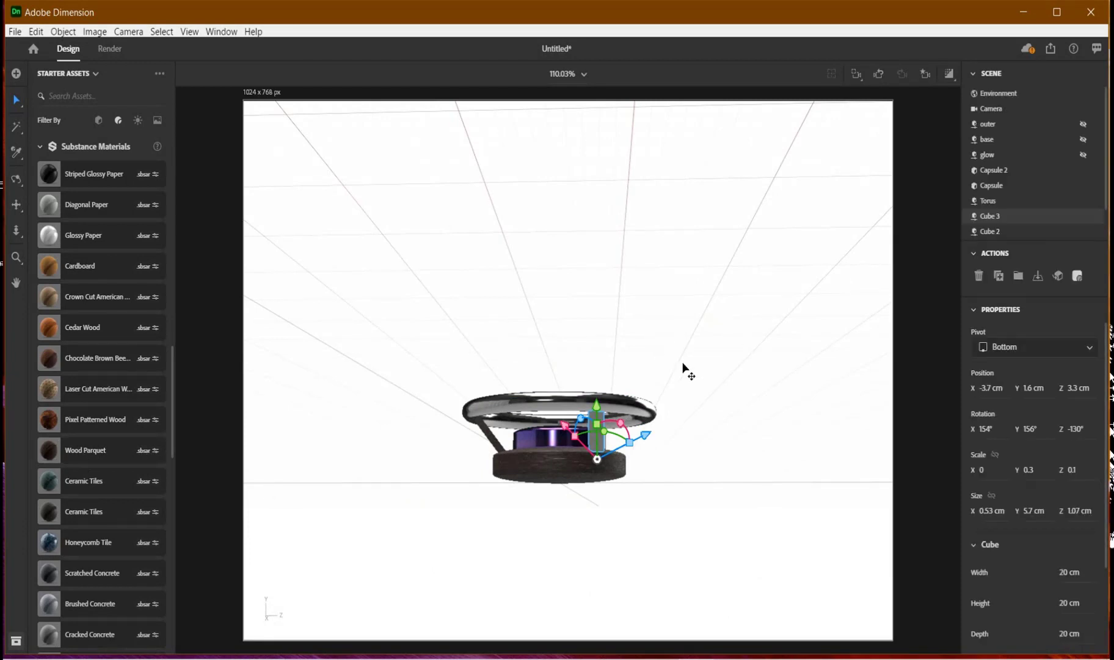
Check the new materials in a progressive render preview, then return to the object list
{"action": "right_click_drag", "start_coordinate": [683, 365], "coordinate": [684, 486]}
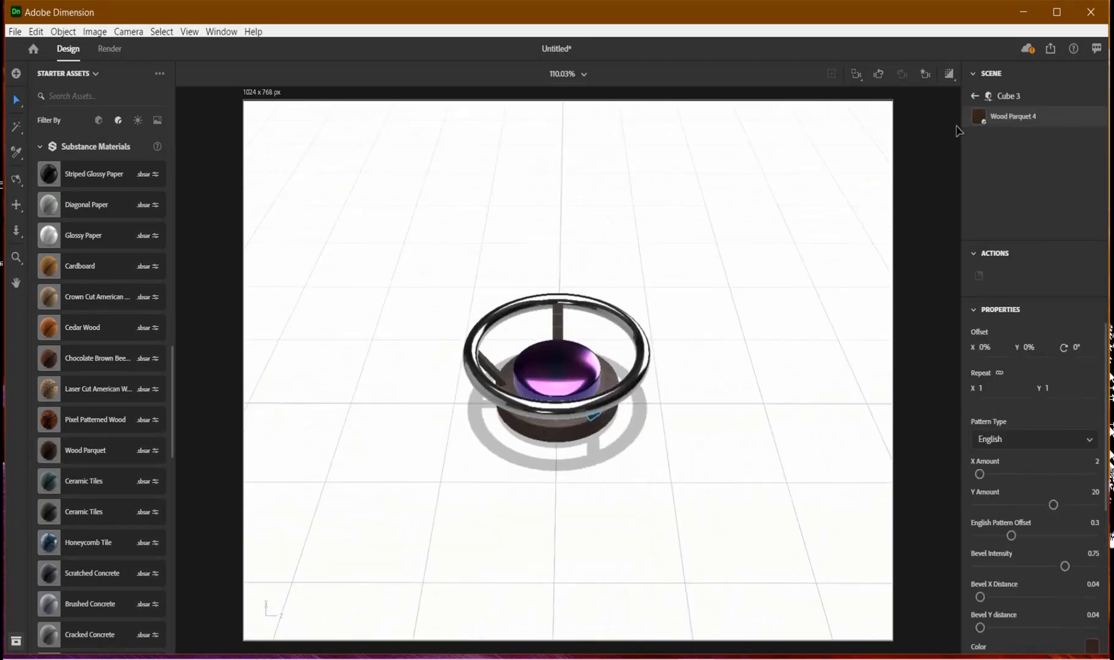
{"action": "left_click", "coordinate": [949, 74]}
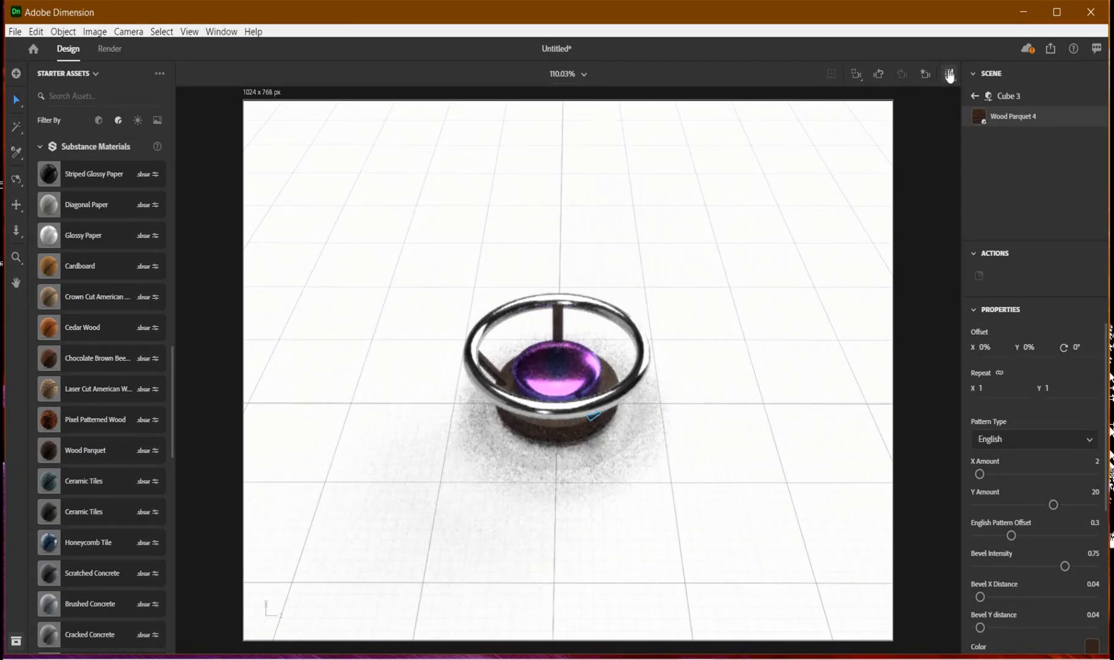
{"action": "key", "text": "ctrl+shift+r"}
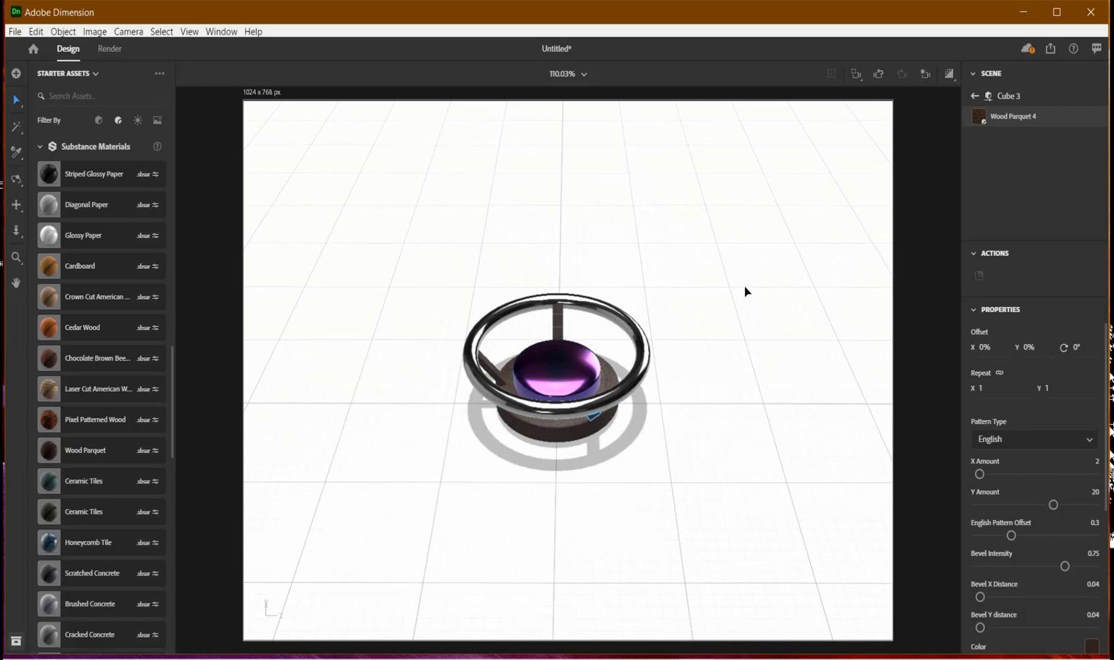
{"action": "left_click", "coordinate": [972, 96]}
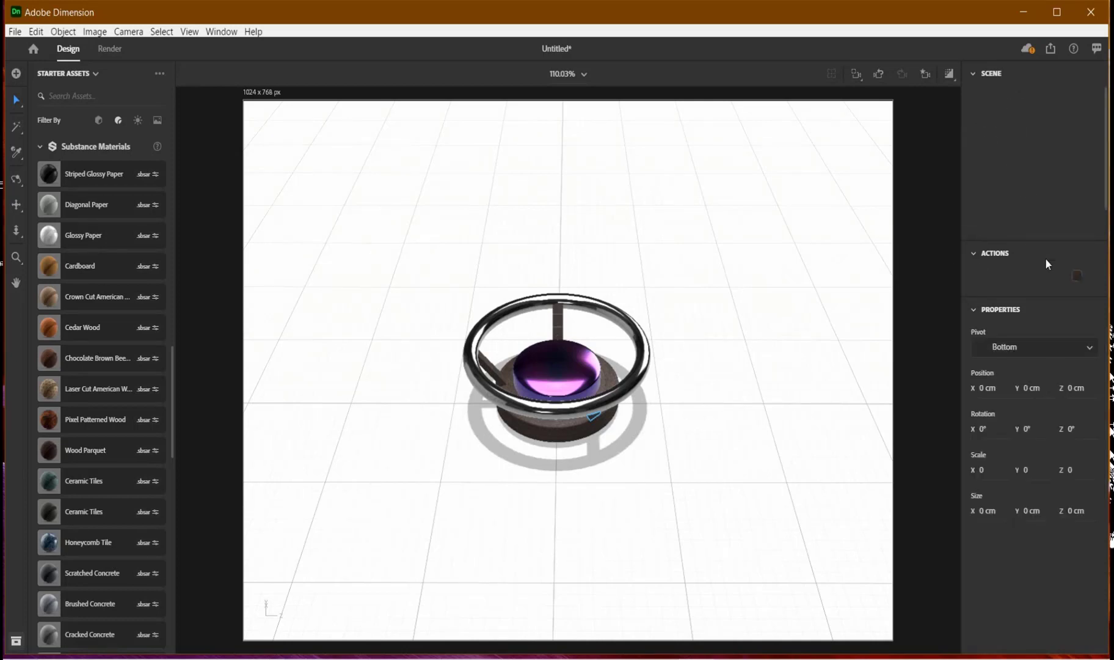
Unhide the glow sphere and try raising the Cube inside it, undoing that change
{"action": "left_click", "coordinate": [1084, 152]}
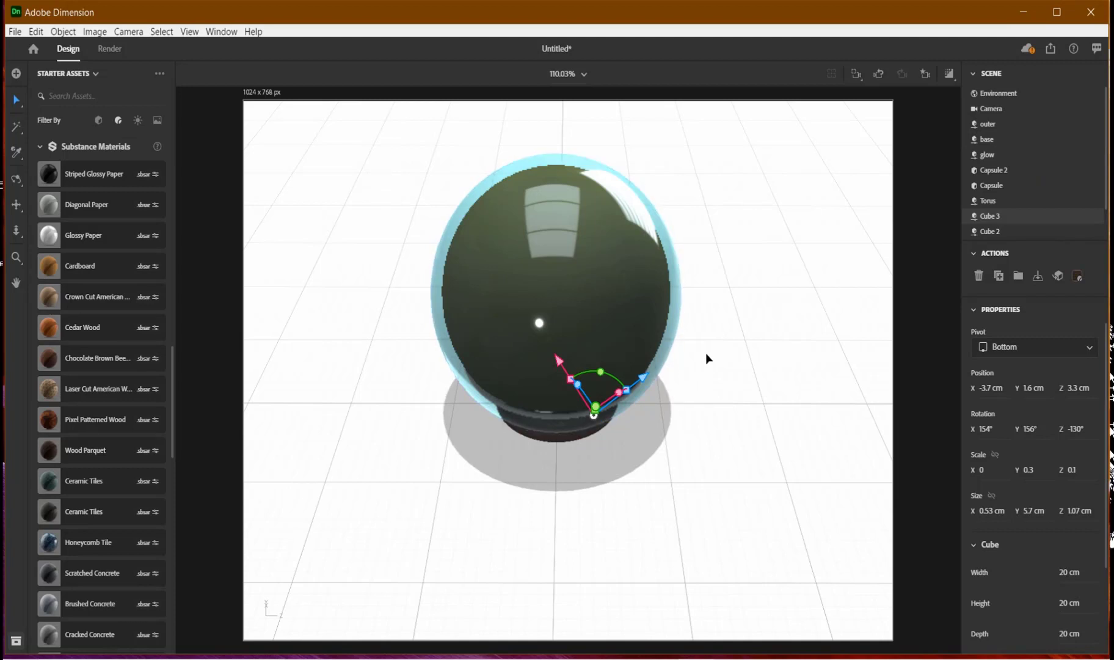
{"action": "left_click_drag", "start_coordinate": [644, 167], "coordinate": [540, 351]}
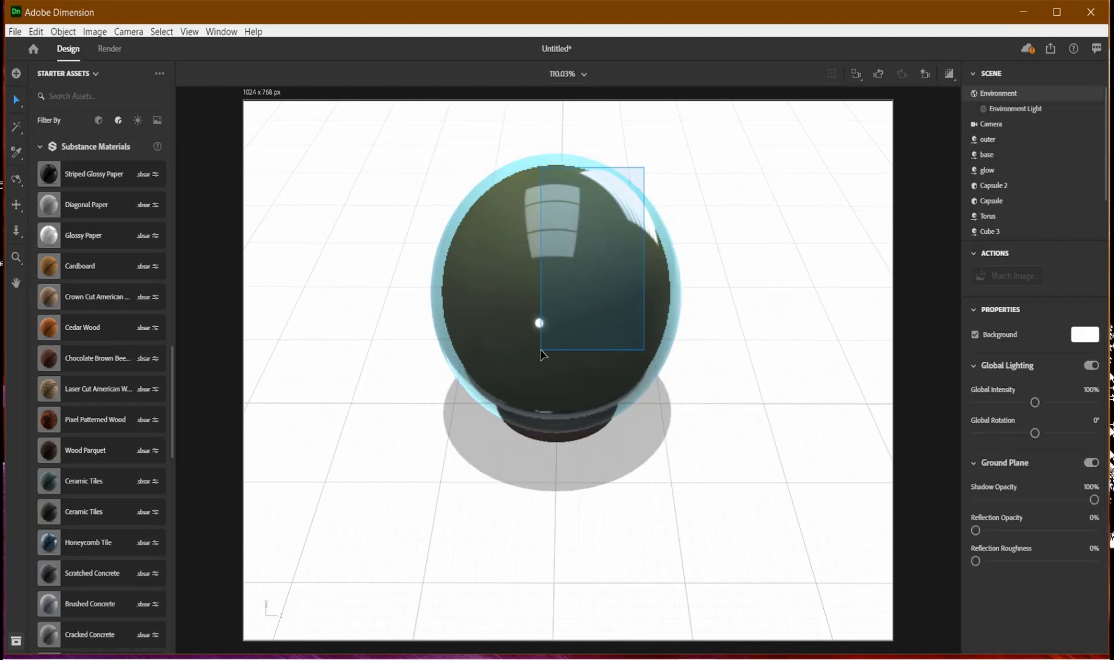
{"action": "left_click_drag", "start_coordinate": [718, 490], "coordinate": [667, 450]}
{"action": "mouse_move", "coordinate": [558, 345]}
{"action": "left_mouse_down"}
{"action": "mouse_move", "coordinate": [557, 307]}
{"action": "mouse_move", "coordinate": [562, 323]}
{"action": "left_mouse_up"}
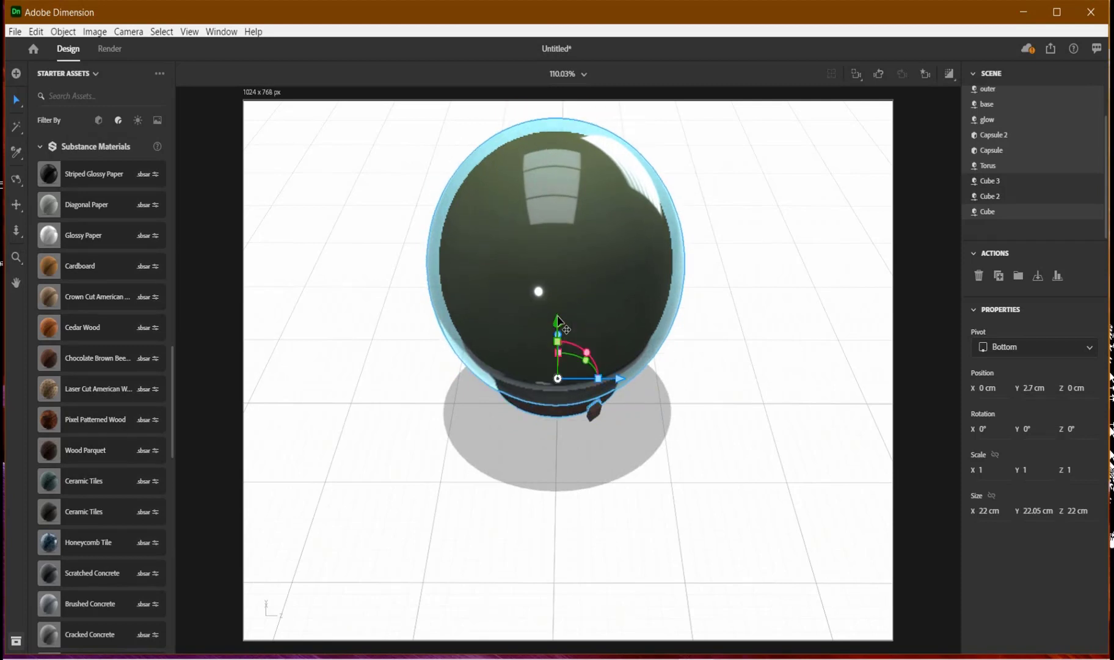
{"action": "key", "text": "ctrl+z"}
Lift the glass globe up to Y 3.3 cm so it rests on the ring
{"action": "middle_click_drag", "start_coordinate": [786, 452], "coordinate": [791, 362]}
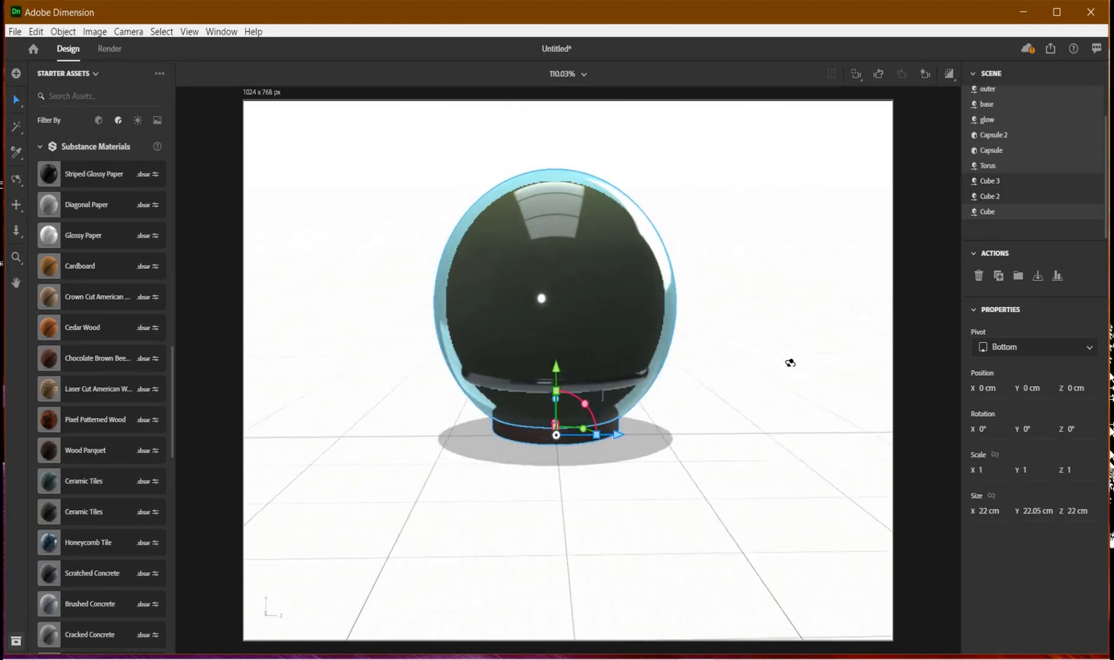
{"action": "left_click", "coordinate": [566, 171]}
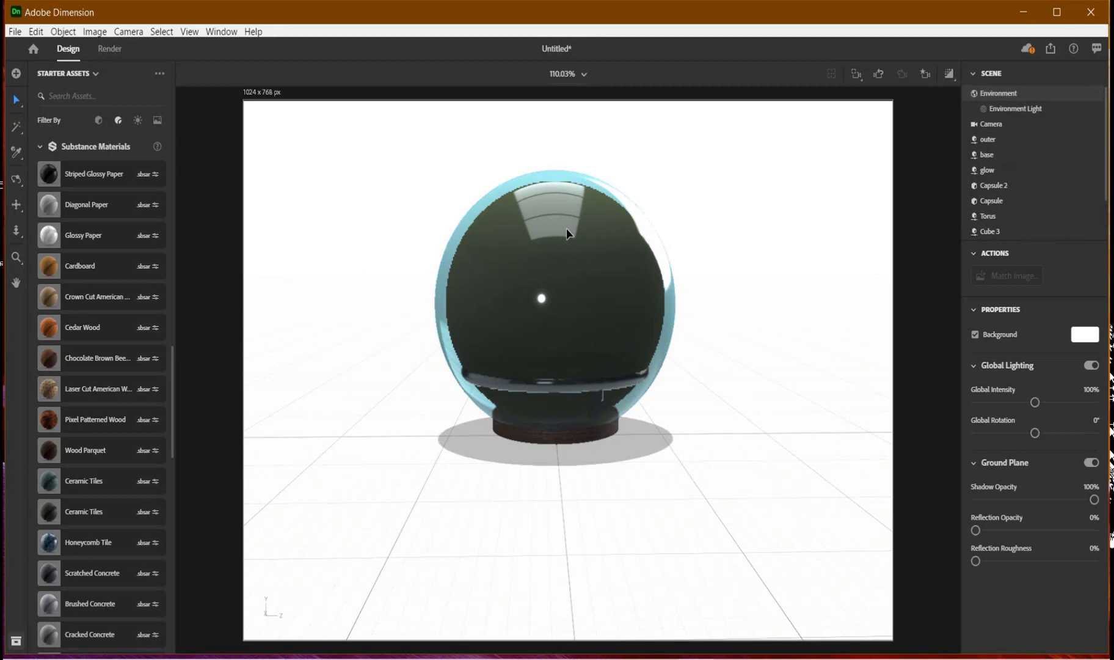
{"action": "left_click", "coordinate": [586, 288]}
{"action": "left_click_drag", "start_coordinate": [557, 373], "coordinate": [601, 337]}
Deselect the globe, review the orange orb reference image in Photos, then minimize Photos
{"action": "left_click", "coordinate": [766, 293]}
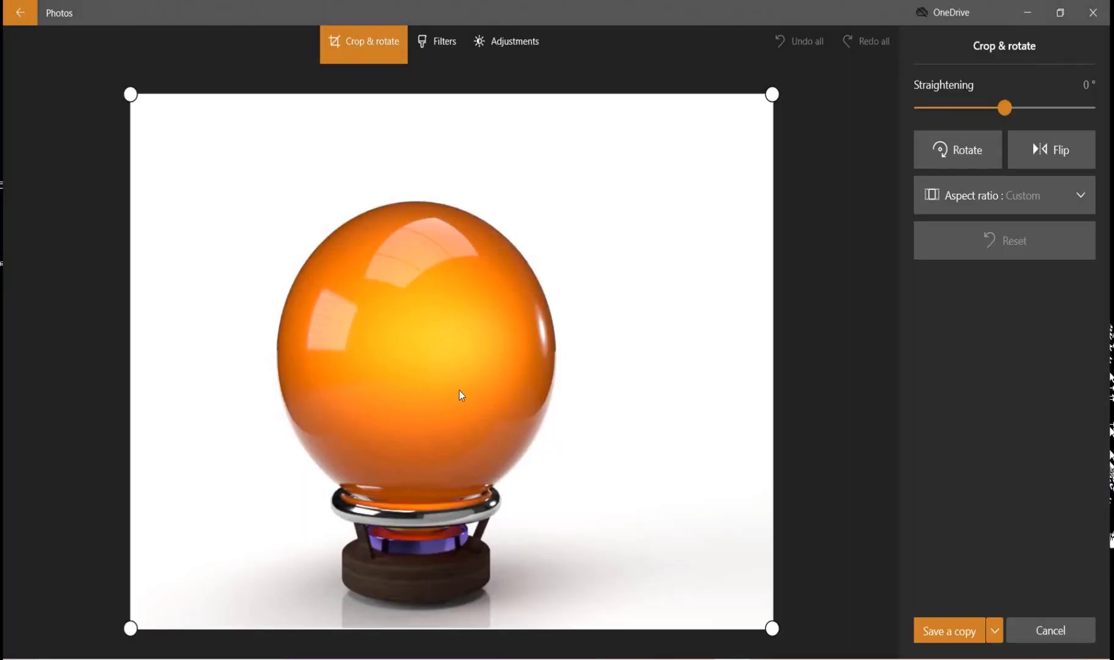
{"action": "left_click", "coordinate": [1026, 16]}
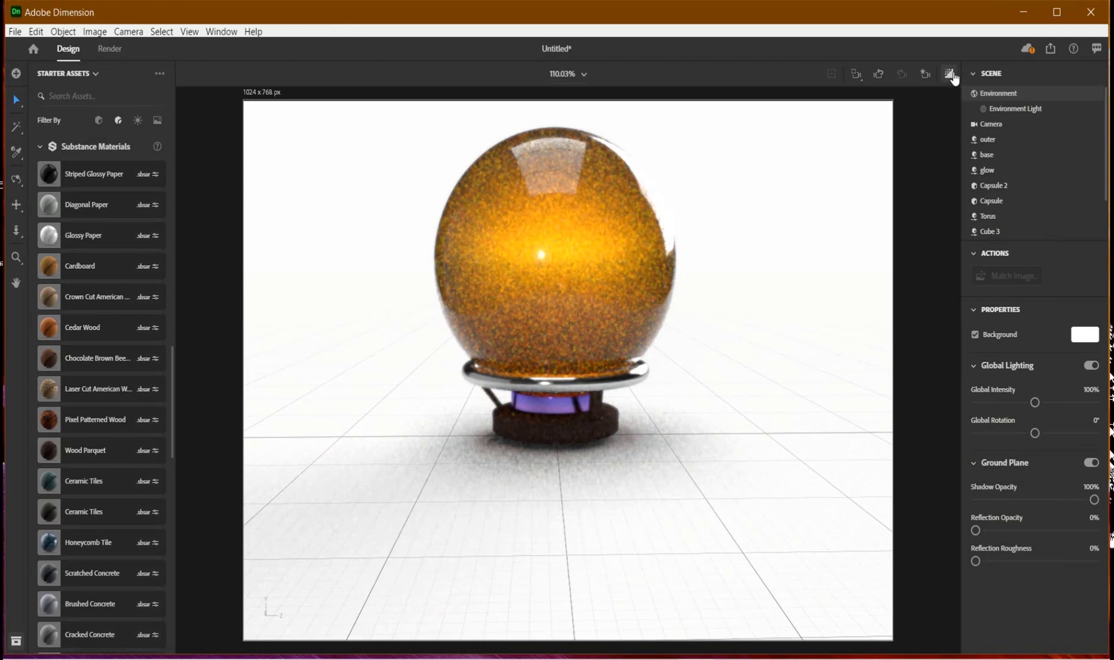
Reduce the glow object's Glowing material strength from 457%
{"action": "key", "text": "ctrl+shift+r"}
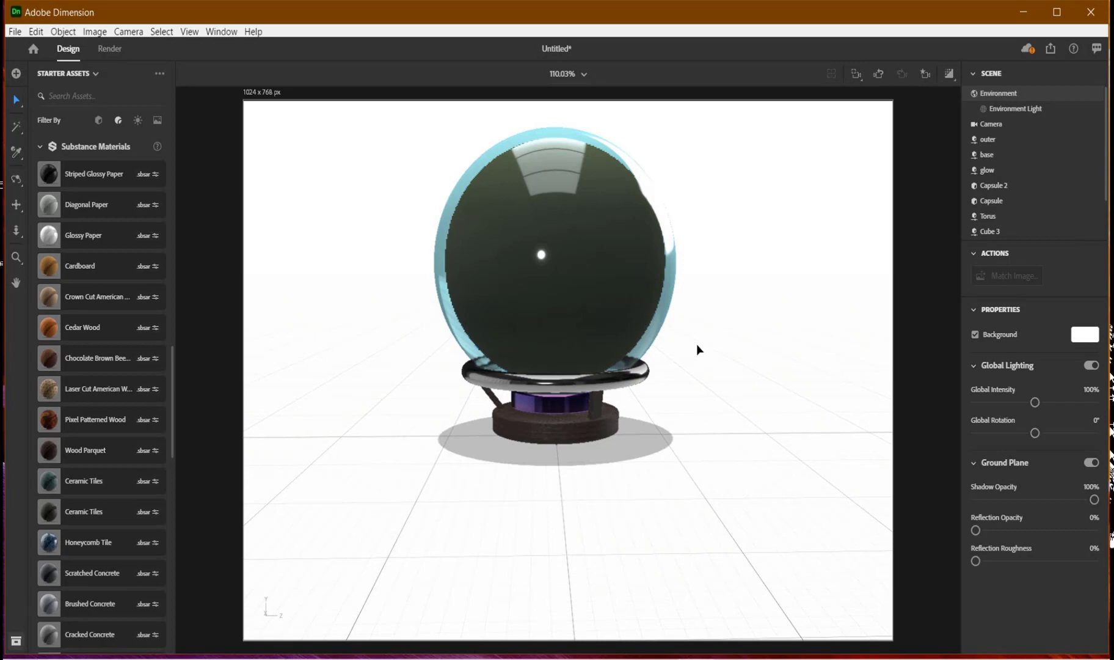
{"action": "scroll", "coordinate": [695, 378], "scroll_direction": "down", "scroll_amount": 2}
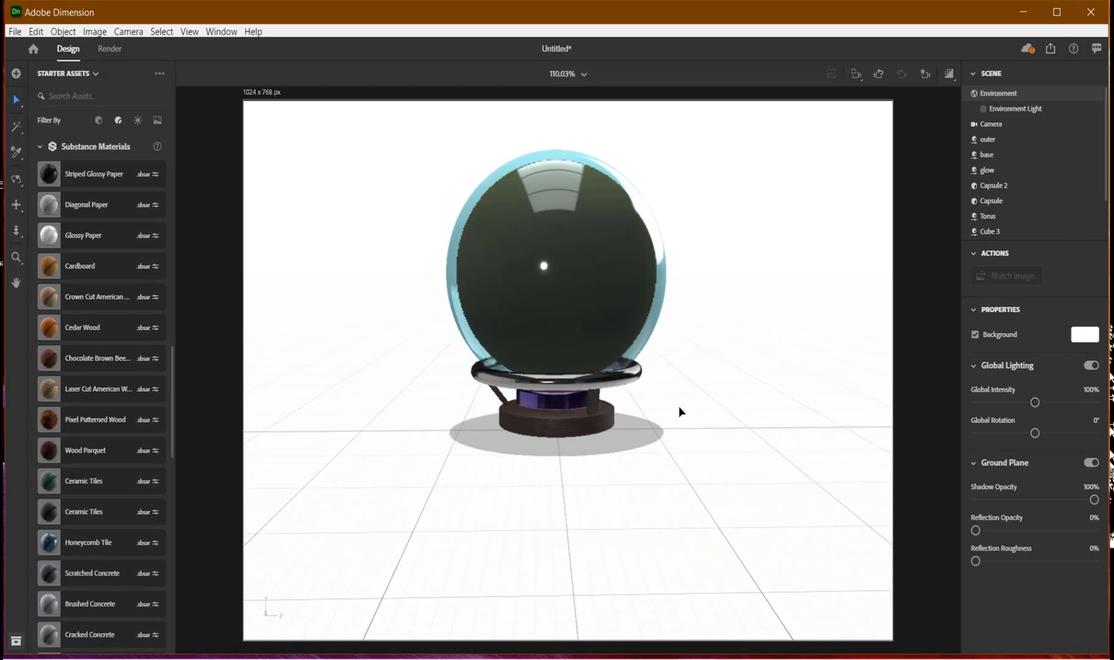
{"action": "scroll", "coordinate": [706, 369], "scroll_direction": "up", "scroll_amount": 3}
{"action": "right_click_drag", "start_coordinate": [706, 369], "coordinate": [718, 313]}
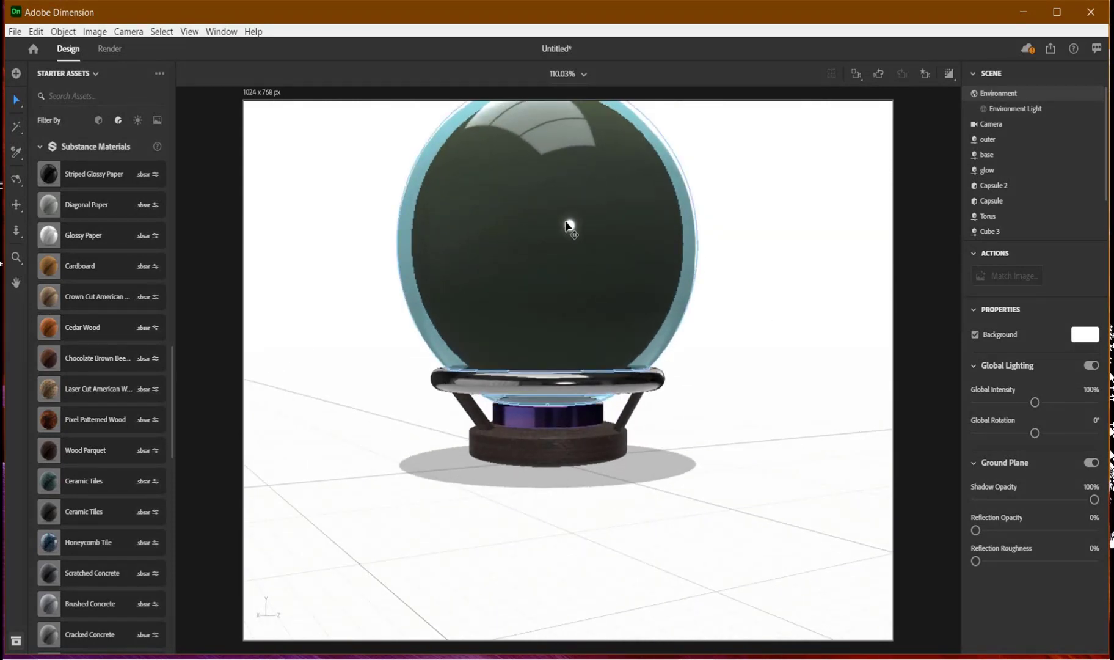
{"action": "left_click", "coordinate": [569, 226]}
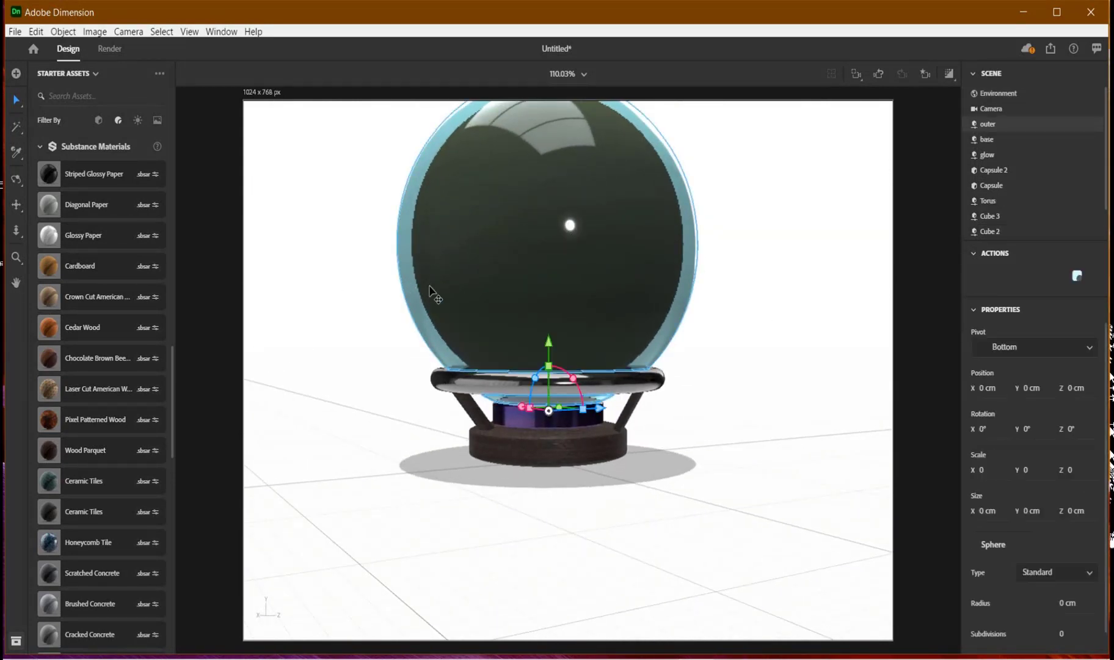
{"action": "double_click", "coordinate": [684, 267]}
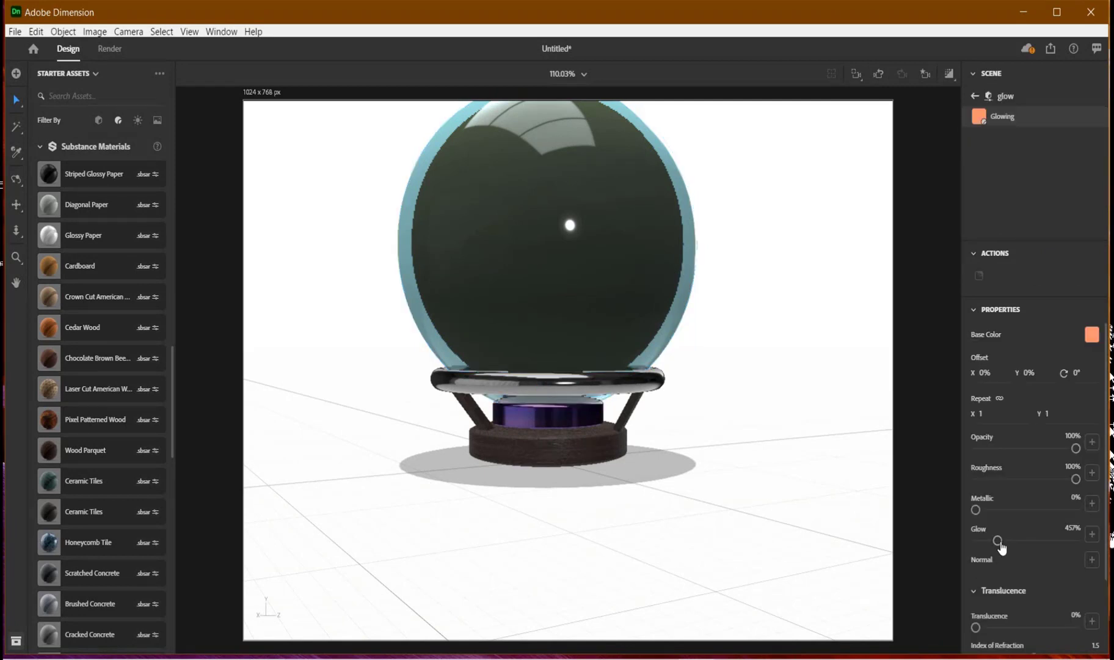
{"action": "left_click_drag", "start_coordinate": [998, 543], "coordinate": [989, 541]}
{"action": "left_click", "coordinate": [973, 96]}
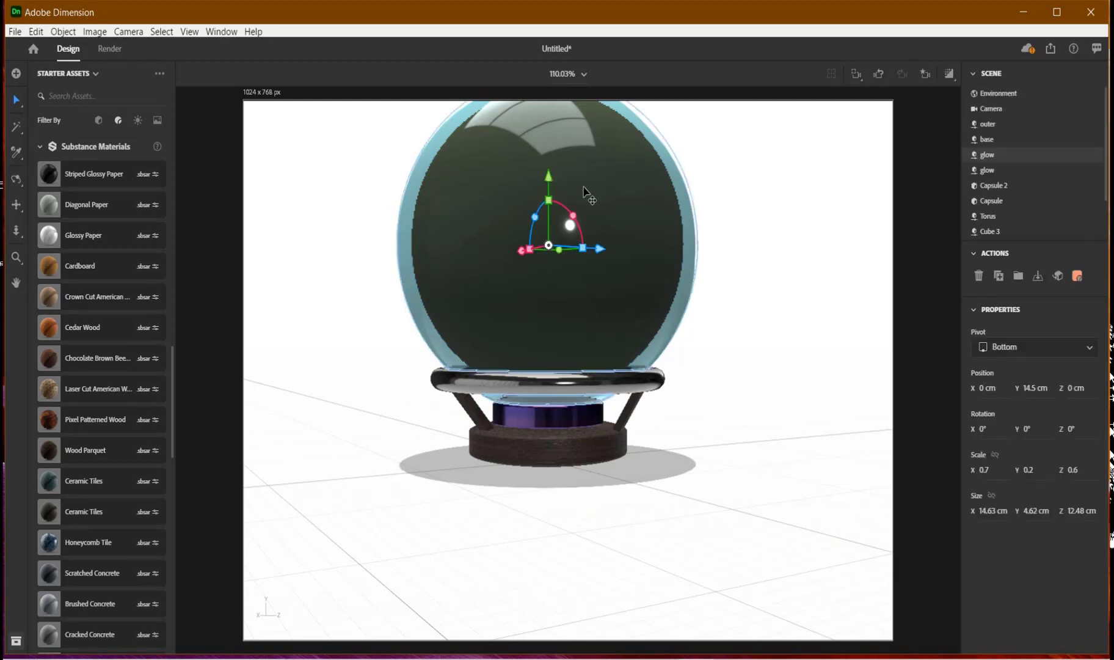
Lower the glow object inside the globe and set its scale to X 0.1, Z 0.3
{"action": "left_click_drag", "start_coordinate": [549, 177], "coordinate": [546, 277]}
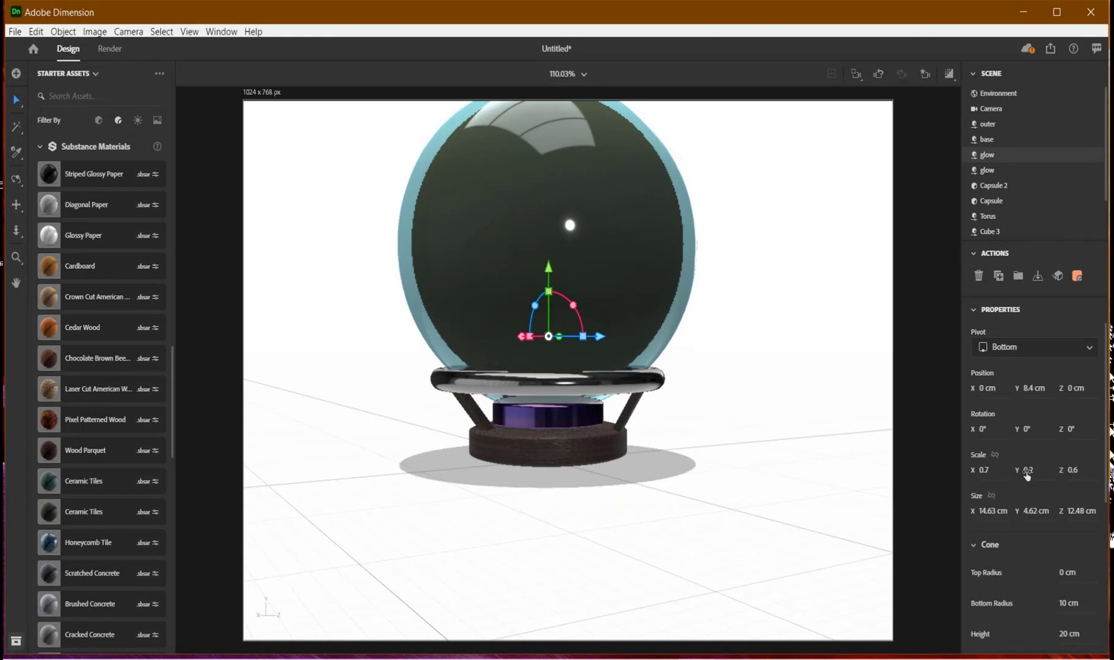
{"action": "left_click", "coordinate": [982, 470]}
{"action": "type", "text": "0"}
{"action": "key", "text": "Return"}
{"action": "left_click", "coordinate": [988, 471]}
{"action": "type", "text": ".1"}
{"action": "key", "text": "Return"}
{"action": "left_click", "coordinate": [1076, 472]}
{"action": "key", "text": "Return"}
{"action": "left_click", "coordinate": [948, 73]}
{"action": "double_click", "coordinate": [987, 155]}
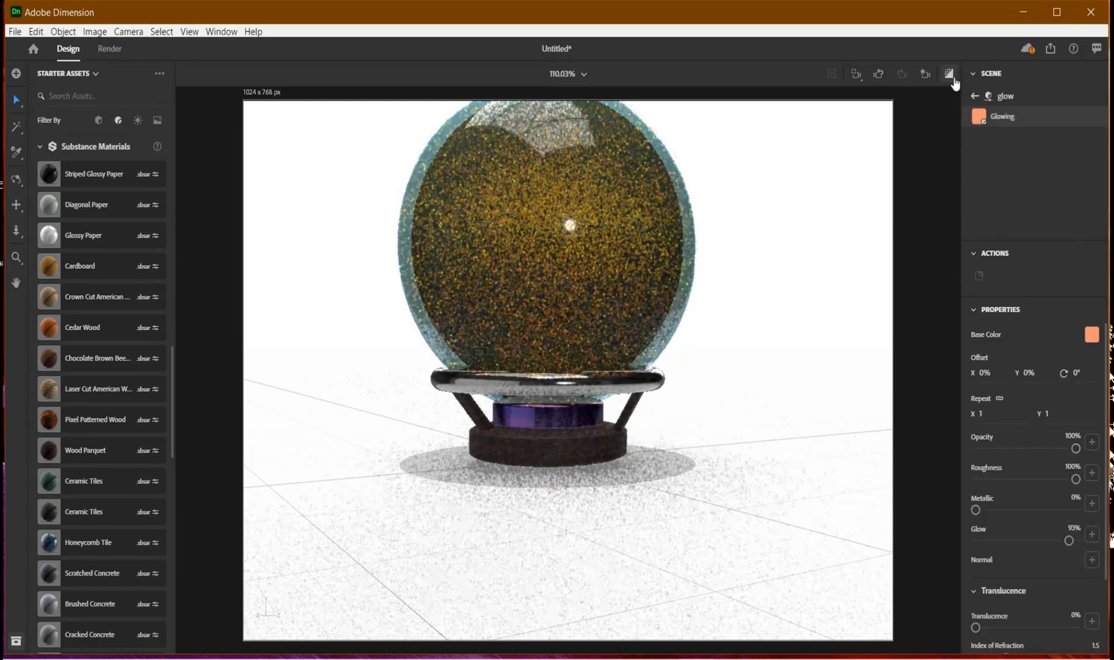
Lighten the Glowing material's base colour to pale peach, RGB 250, 225, 217
{"action": "left_click", "coordinate": [1092, 335]}
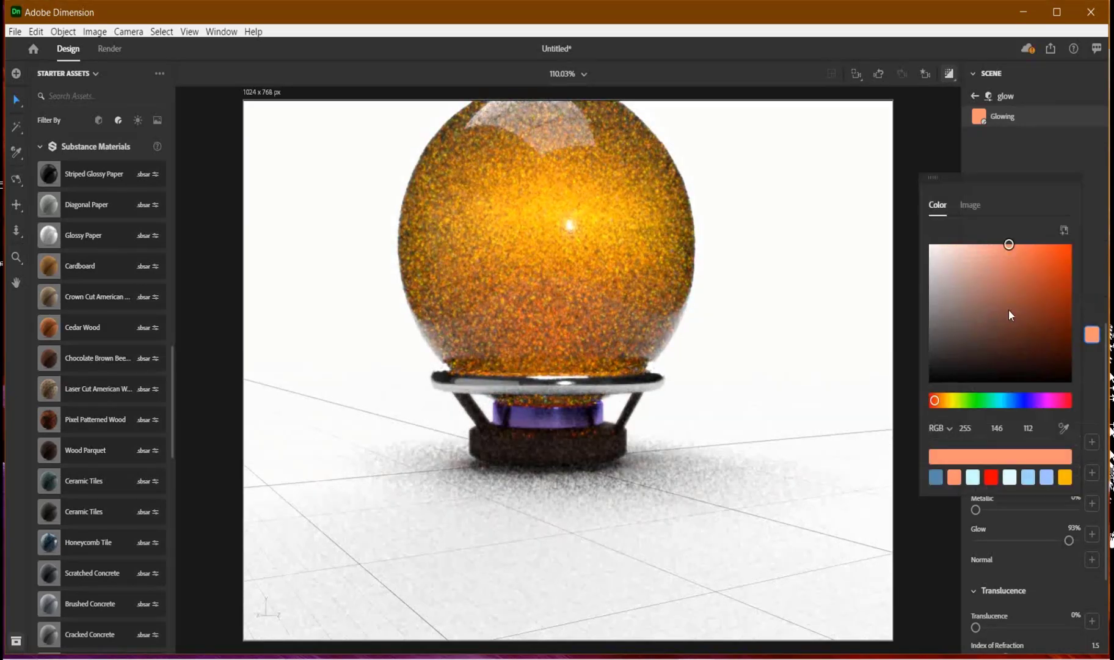
{"action": "left_click_drag", "start_coordinate": [999, 250], "coordinate": [948, 247]}
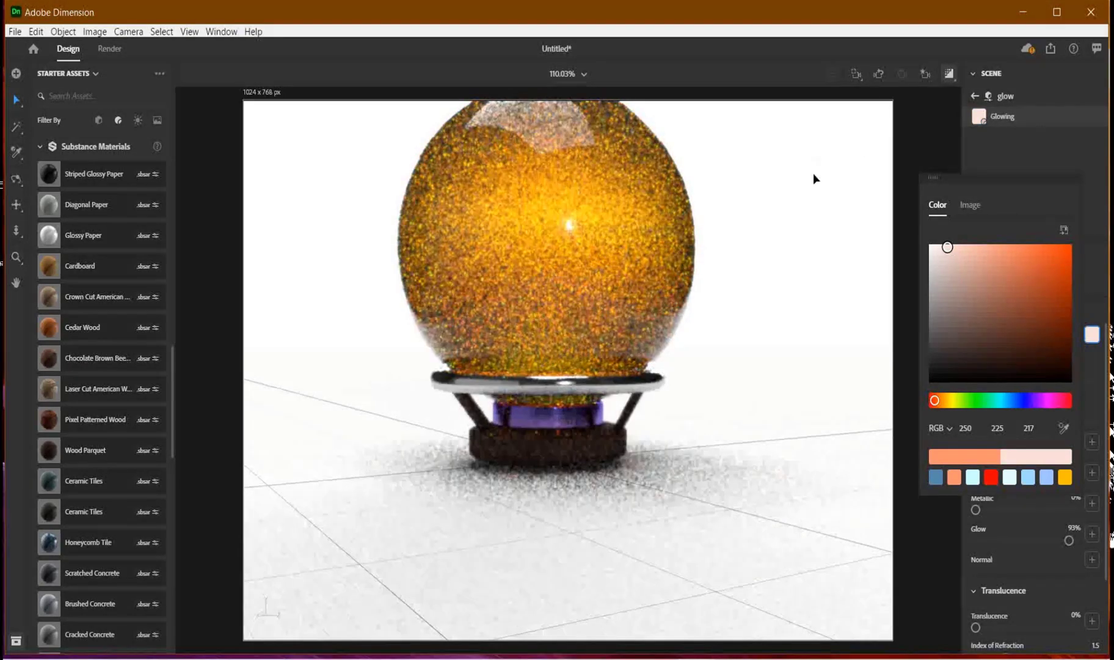
{"action": "left_click", "coordinate": [778, 301]}
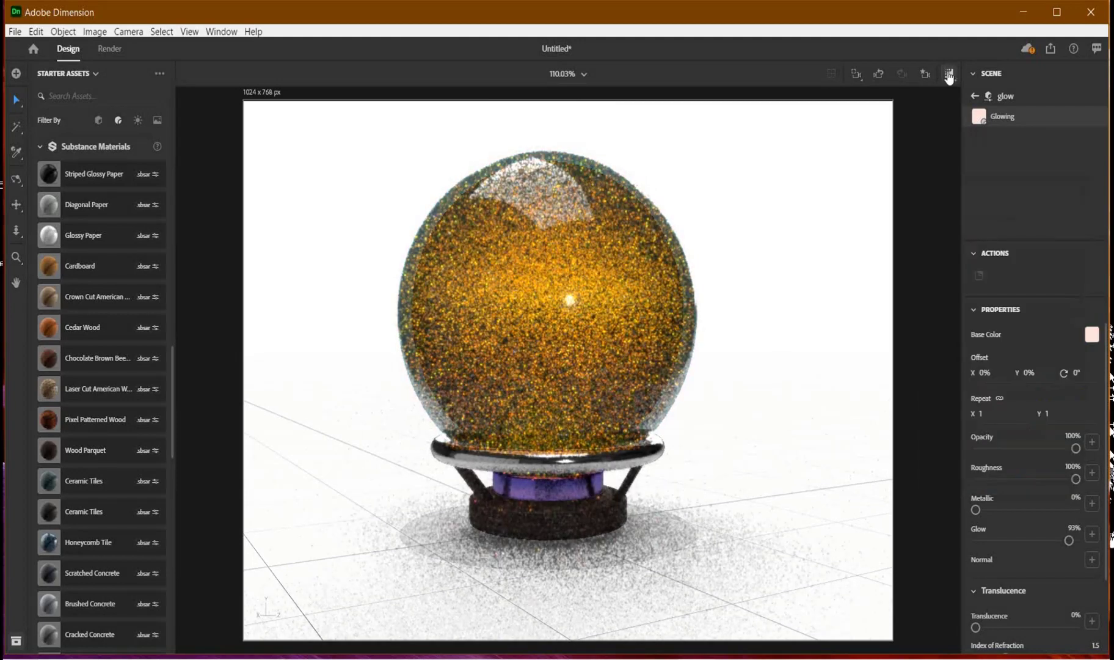
{"action": "left_click", "coordinate": [948, 74]}
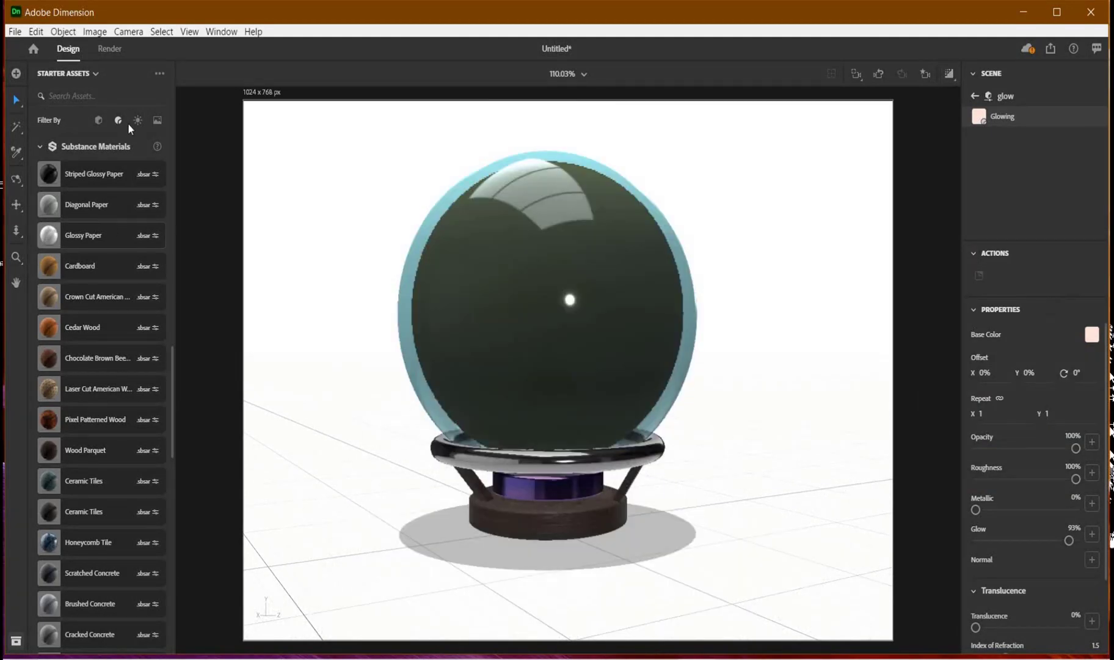
Add a Sun light from the Lights assets and rotate it to 180°
{"action": "left_click", "coordinate": [137, 121]}
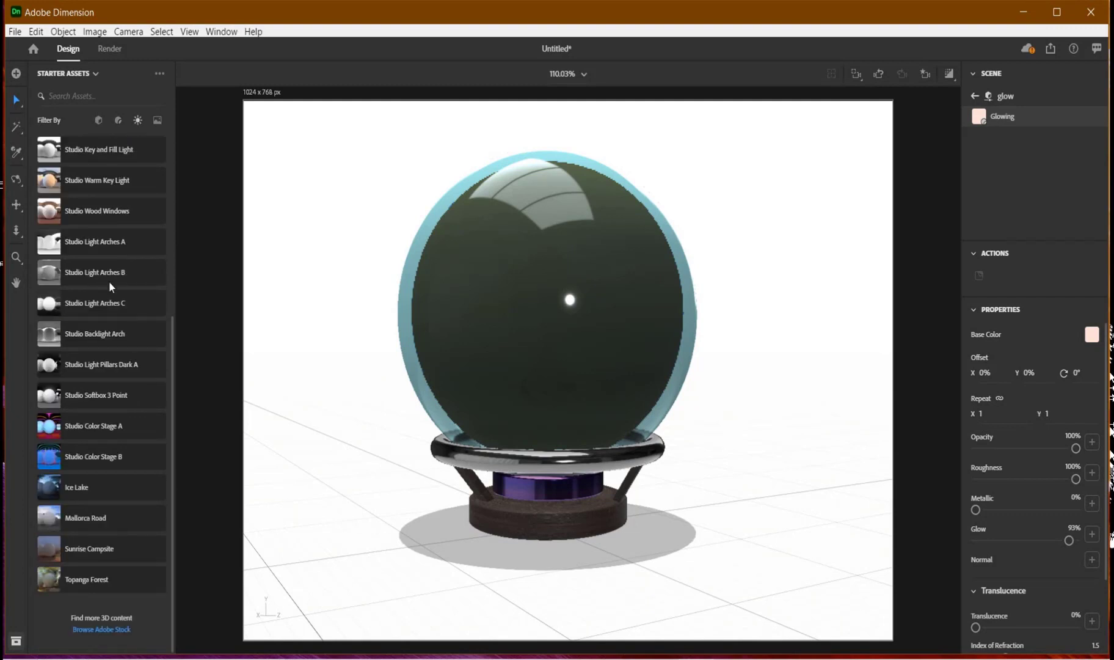
{"action": "scroll", "coordinate": [108, 285], "scroll_direction": "up", "scroll_amount": 5}
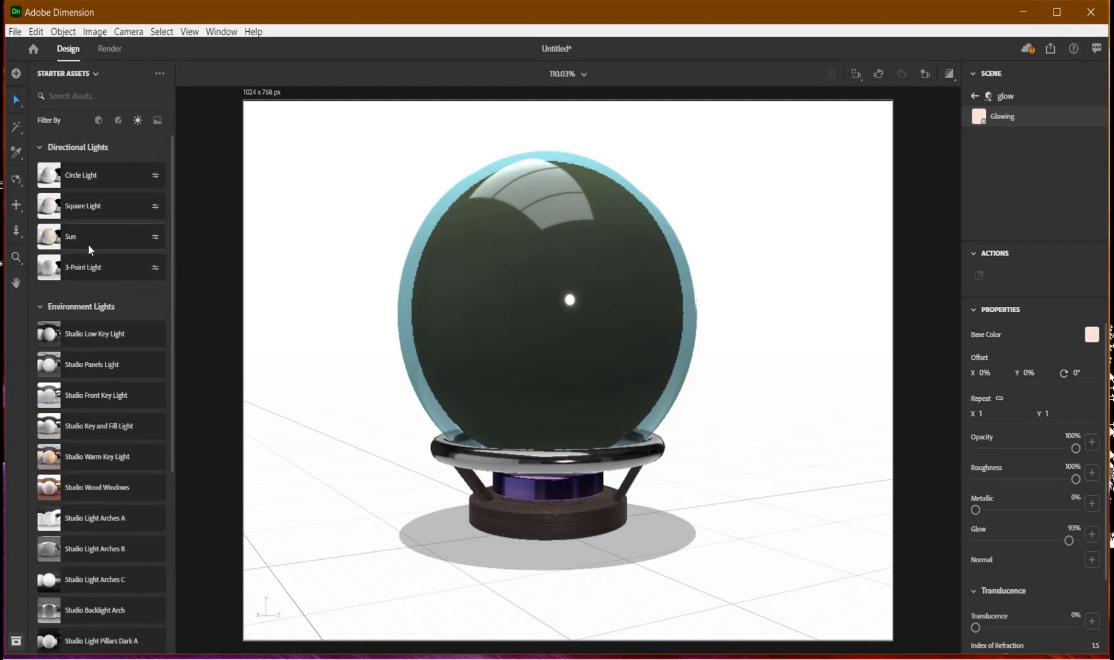
{"action": "left_click", "coordinate": [73, 237]}
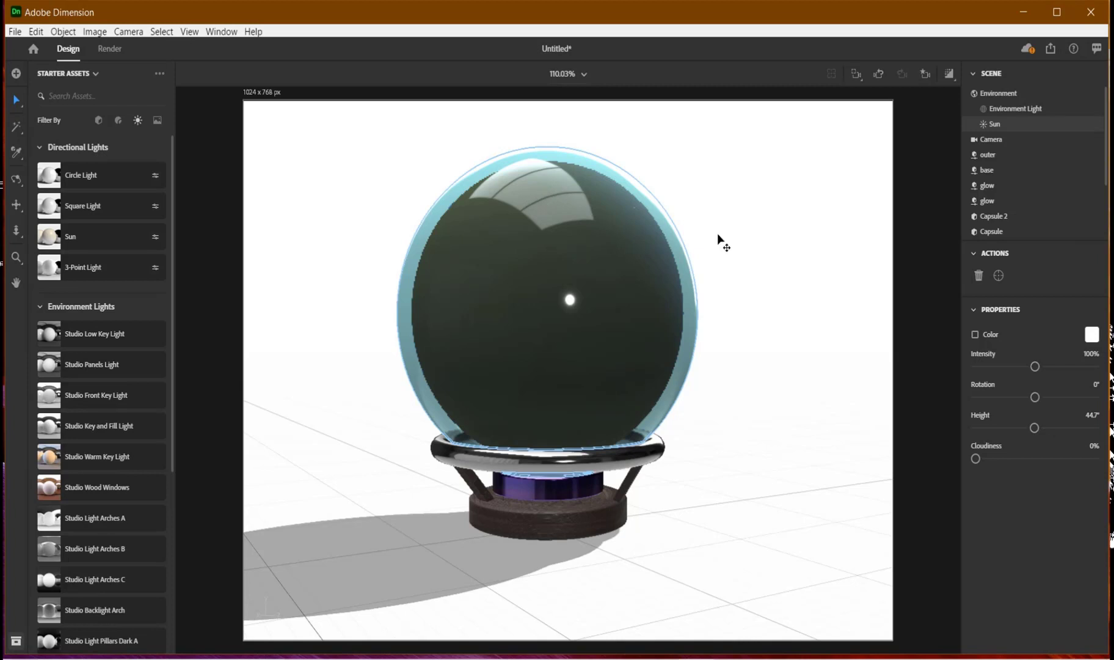
{"action": "left_click_drag", "start_coordinate": [1038, 400], "coordinate": [1063, 368]}
{"action": "left_click", "coordinate": [1034, 366]}
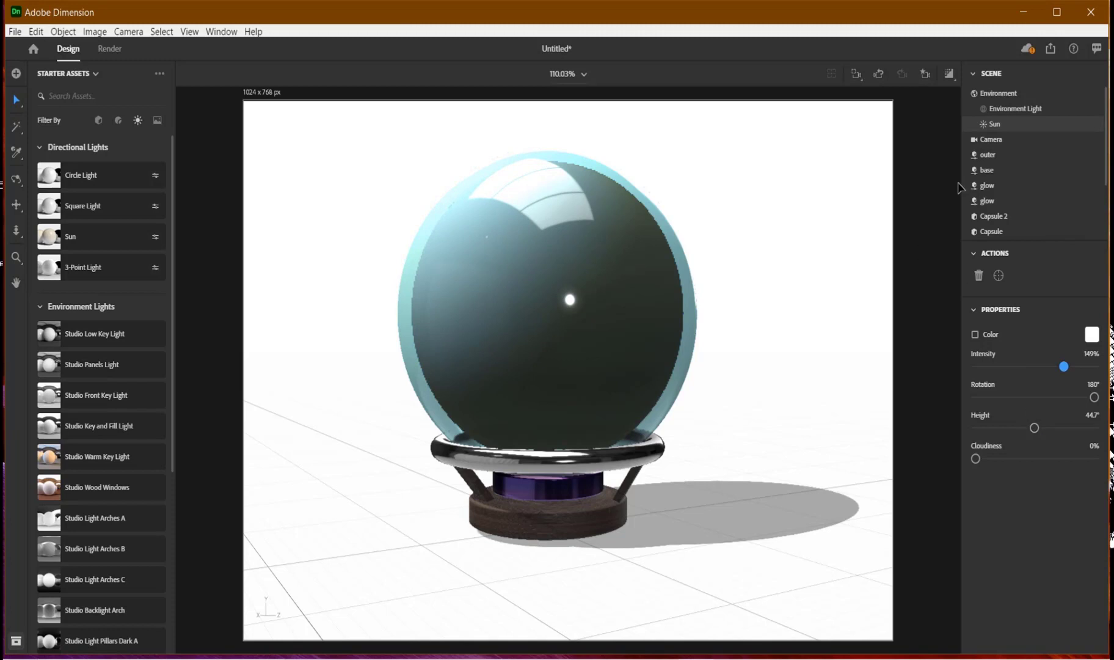
Set the environment Global Rotation to 49° and check it in render preview
{"action": "left_click", "coordinate": [824, 240]}
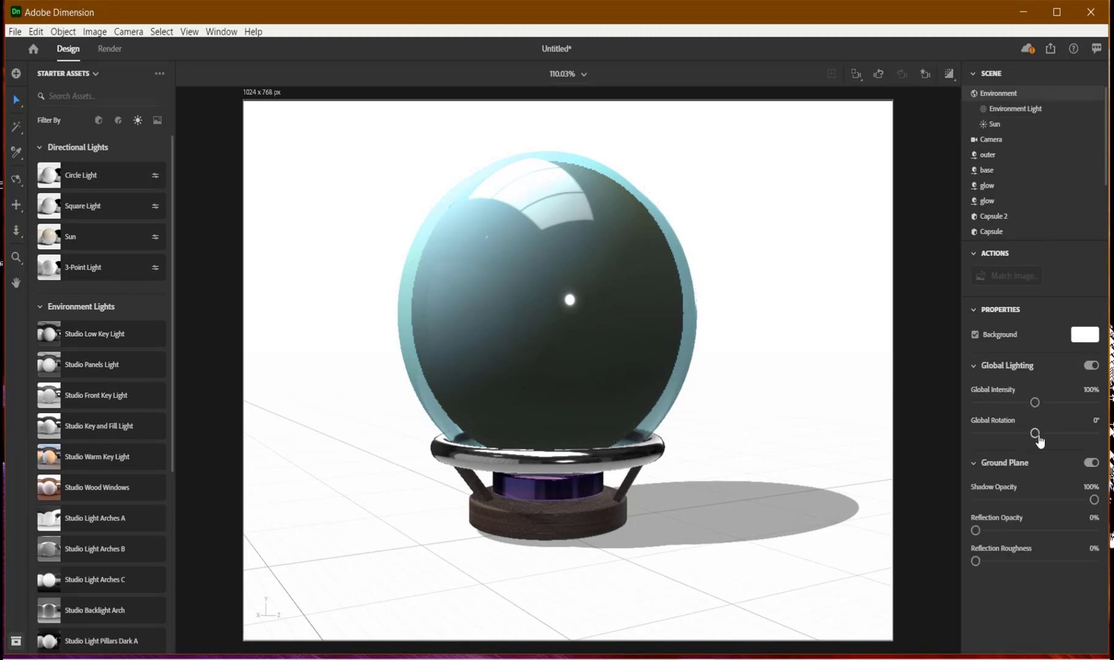
{"action": "mouse_move", "coordinate": [1036, 435]}
{"action": "left_mouse_down"}
{"action": "mouse_move", "coordinate": [1046, 436]}
{"action": "mouse_move", "coordinate": [1017, 435]}
{"action": "mouse_move", "coordinate": [1052, 438]}
{"action": "left_mouse_up"}
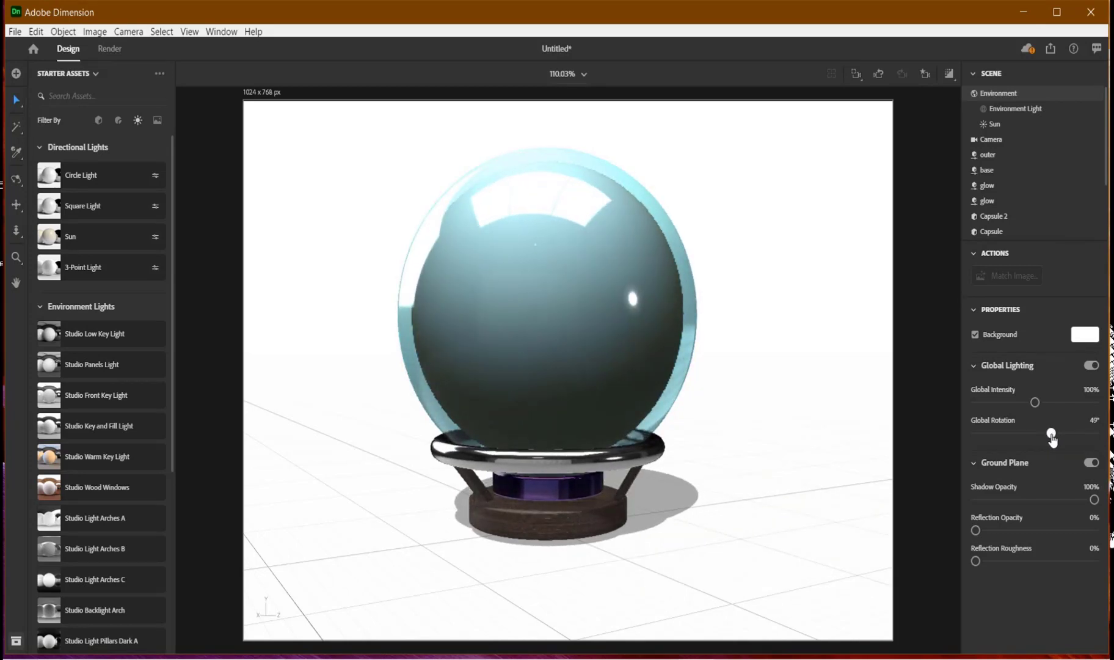
{"action": "left_click", "coordinate": [949, 74]}
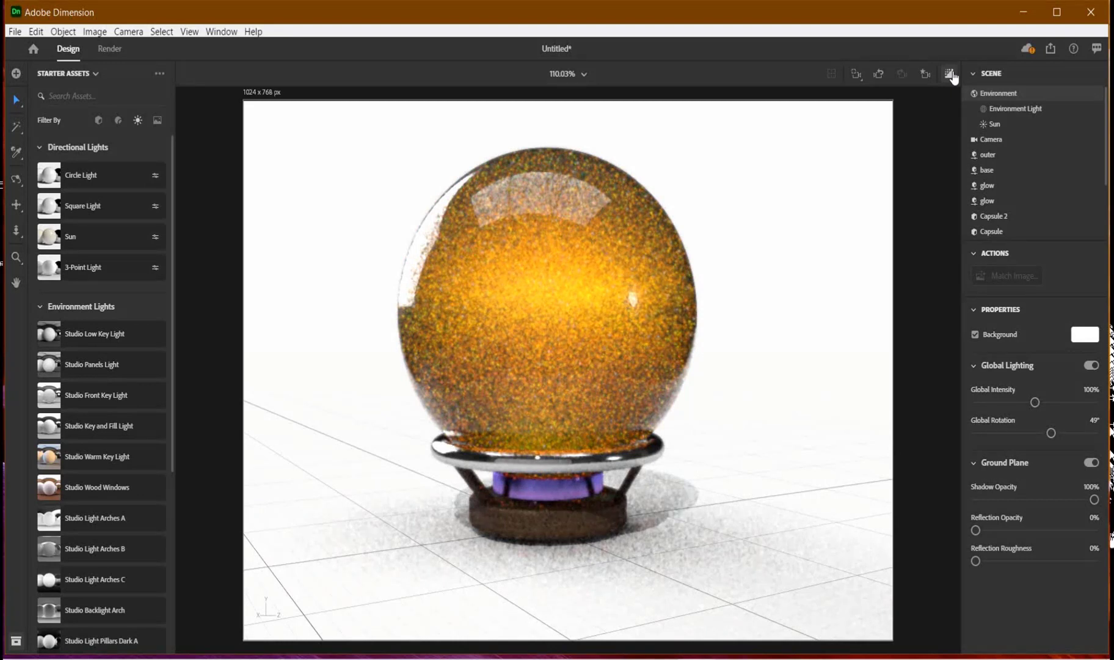
Bring Global Rotation down to 12° and swing the Sun to 84° so its shadow falls forward
{"action": "left_click", "coordinate": [950, 74]}
{"action": "left_click_drag", "start_coordinate": [1050, 432], "coordinate": [1039, 433]}
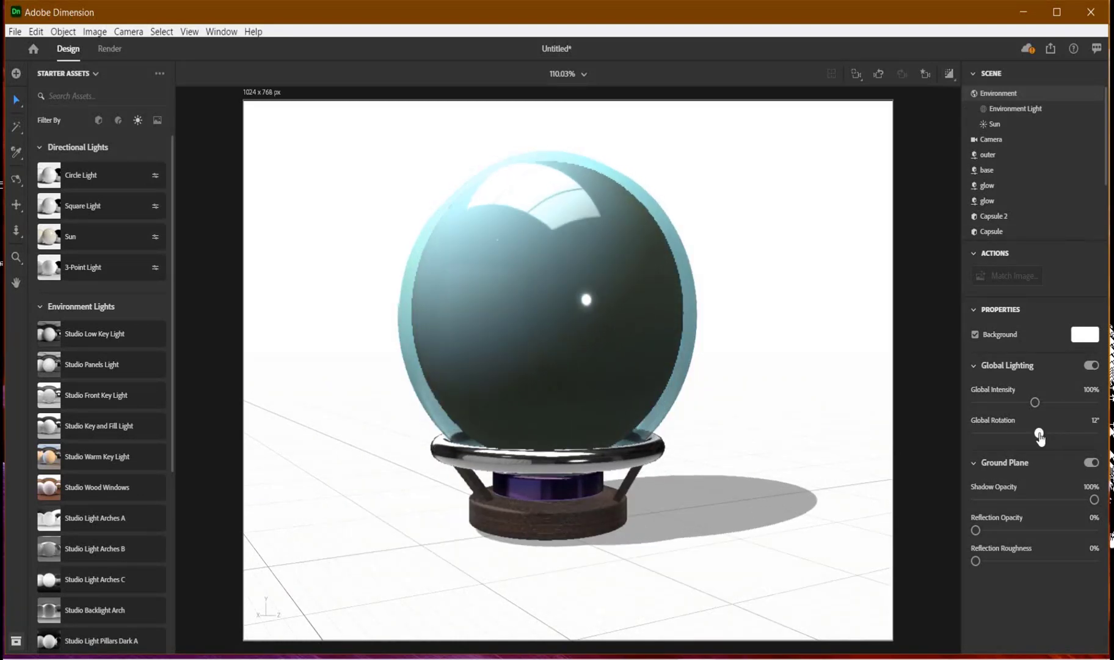
{"action": "left_click", "coordinate": [1003, 125]}
{"action": "left_click_drag", "start_coordinate": [1064, 367], "coordinate": [1035, 372]}
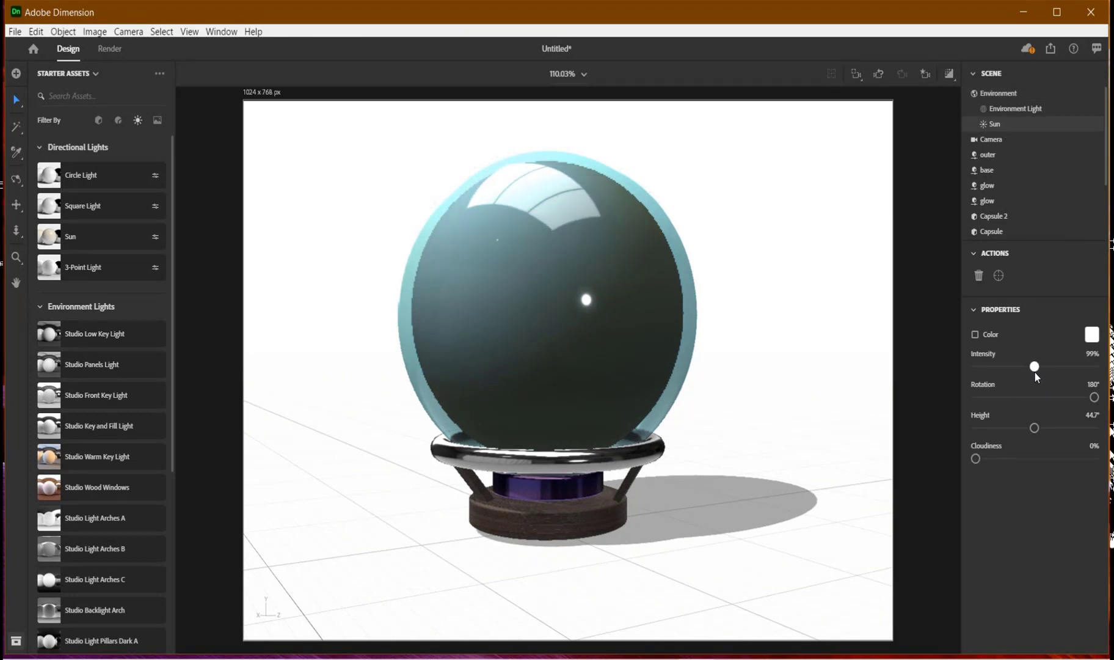
{"action": "left_click_drag", "start_coordinate": [1095, 400], "coordinate": [1064, 407]}
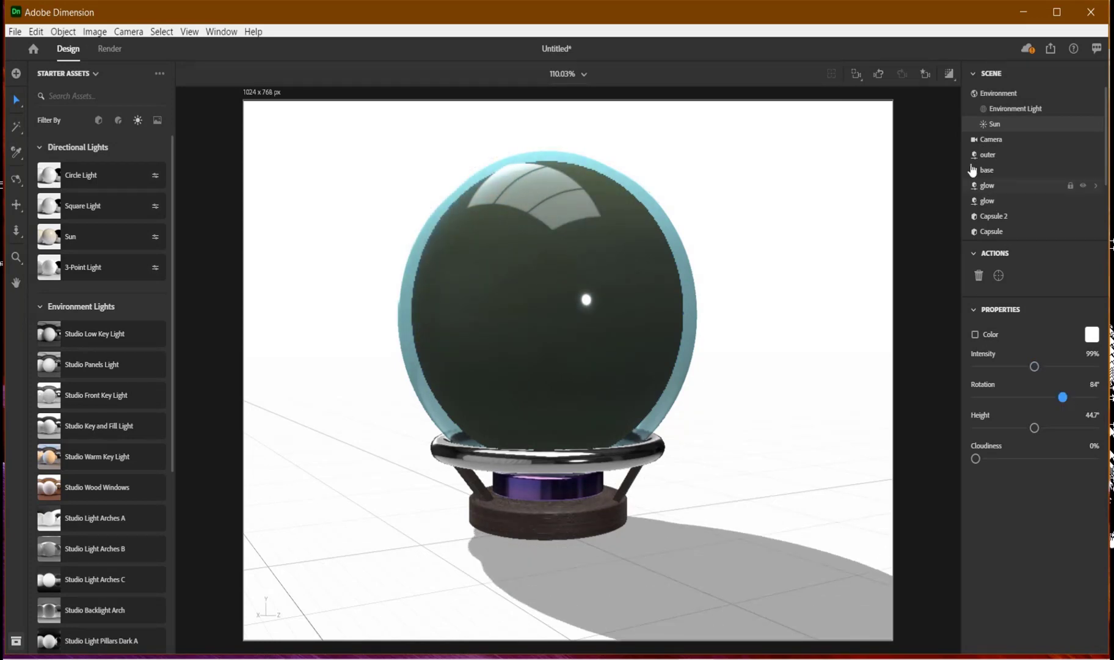
{"action": "left_click", "coordinate": [949, 74]}
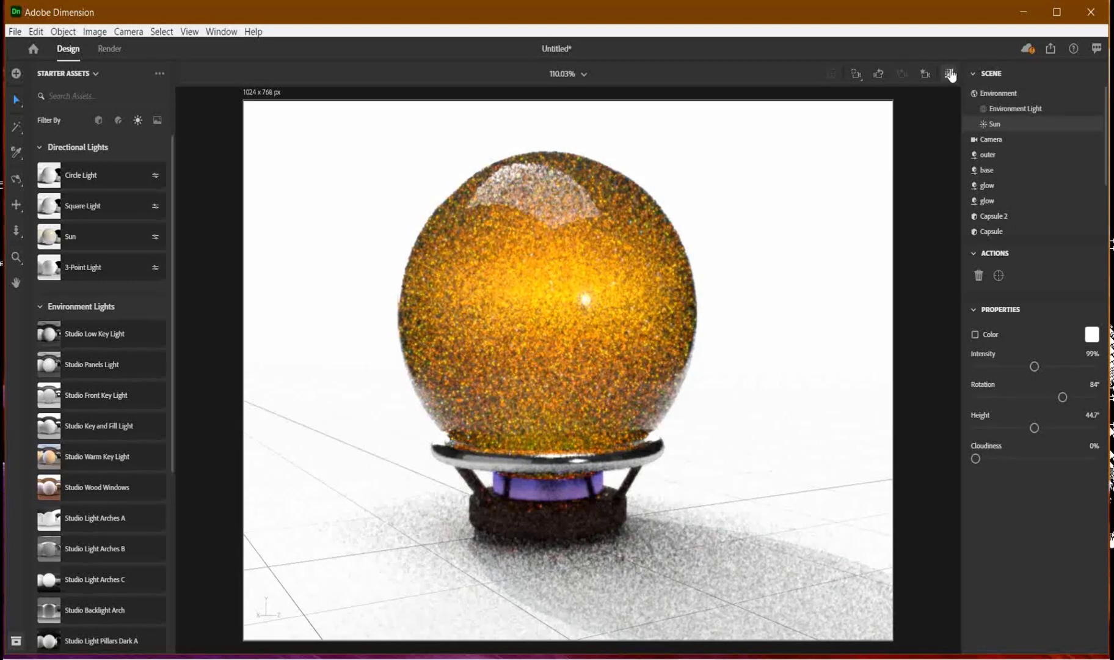
Set the ground plane reflection opacity to 50%
{"action": "left_click", "coordinate": [999, 93]}
{"action": "left_click", "coordinate": [1035, 530]}
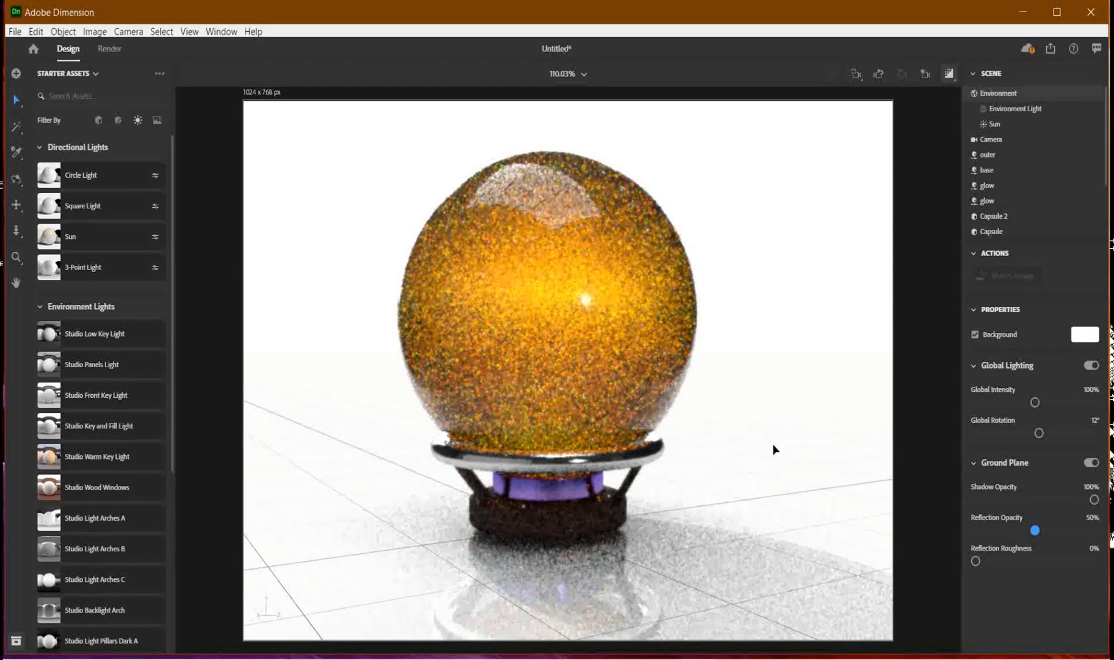
{"action": "left_click", "coordinate": [949, 76]}
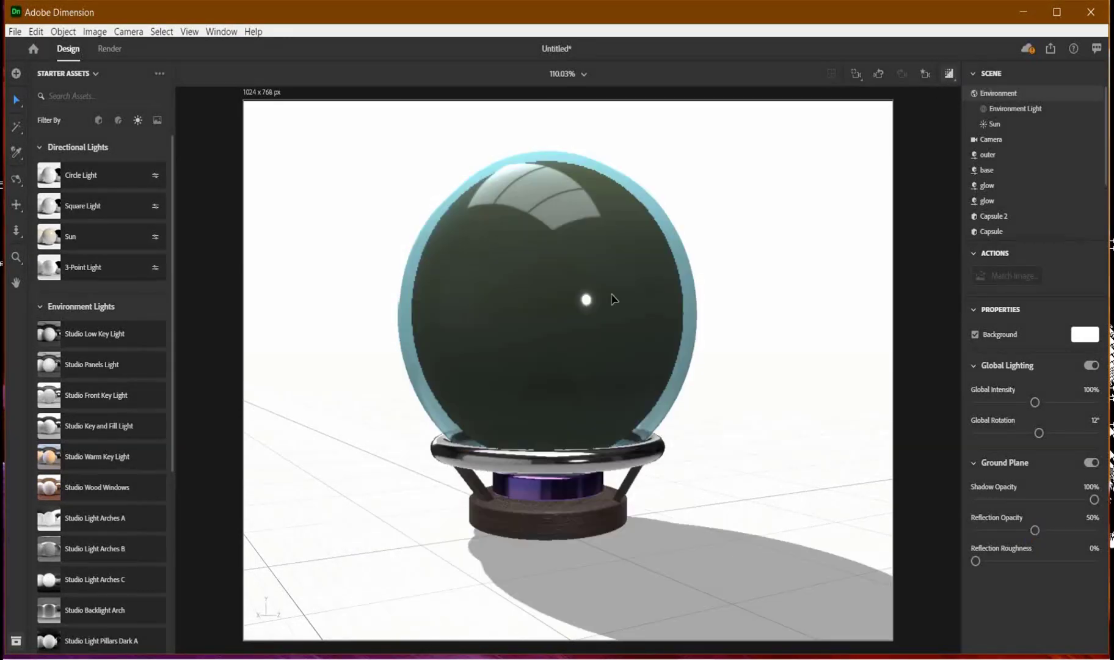
{"action": "left_click", "coordinate": [15, 32]}
Save the scene as 'glowcrystal' in Desktop\PROJECTS
{"action": "left_click", "coordinate": [53, 171]}
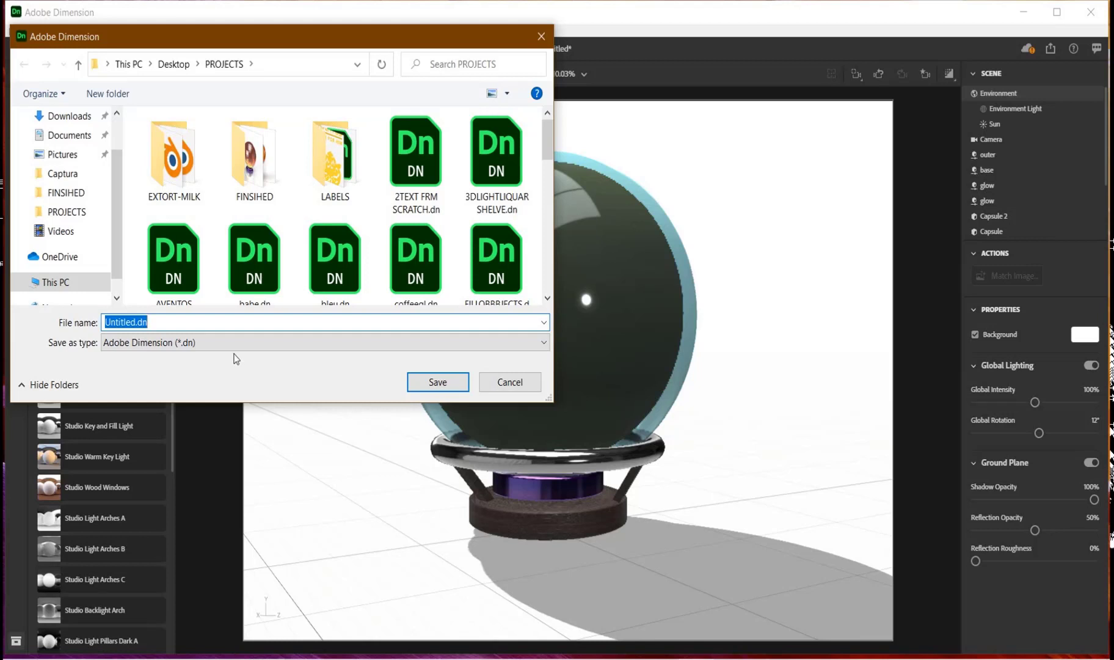
{"action": "type", "text": "glowcrystal"}
{"action": "left_click", "coordinate": [421, 382]}
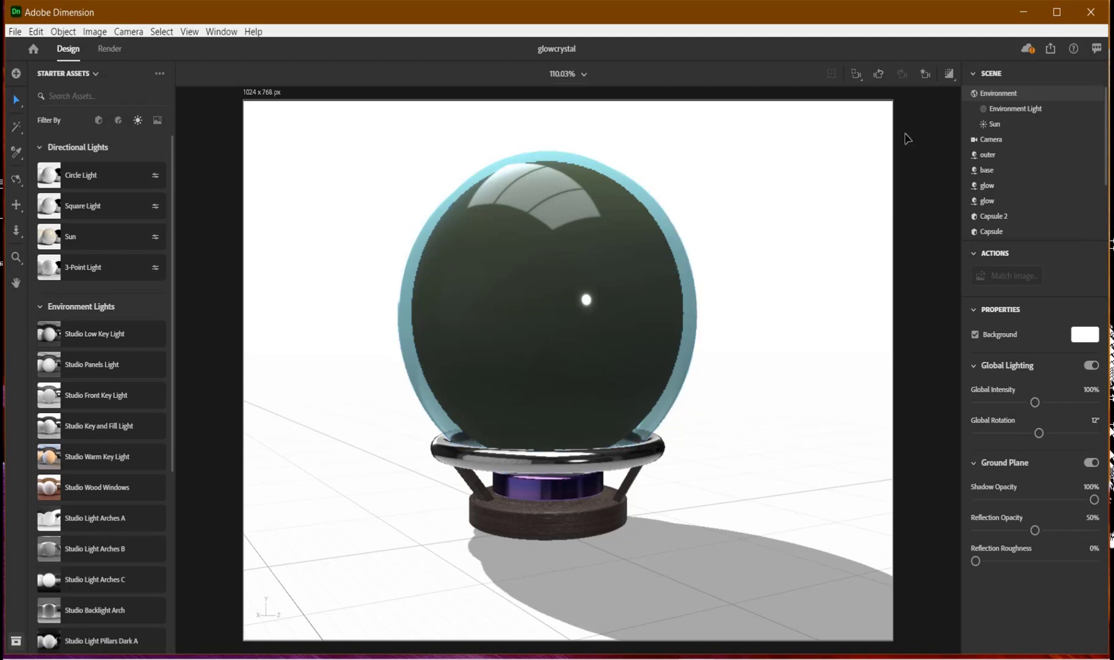
Render the scene at High (Slow) quality as a PNG only, with PSD export unchecked
{"action": "left_click", "coordinate": [949, 74]}
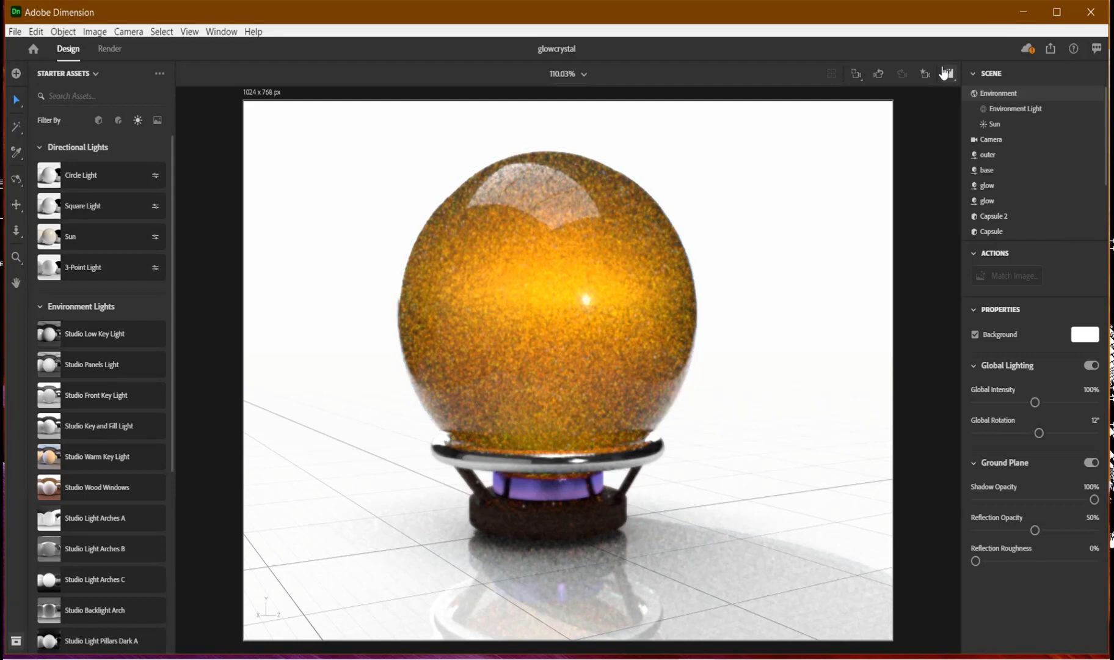
{"action": "left_click", "coordinate": [110, 48]}
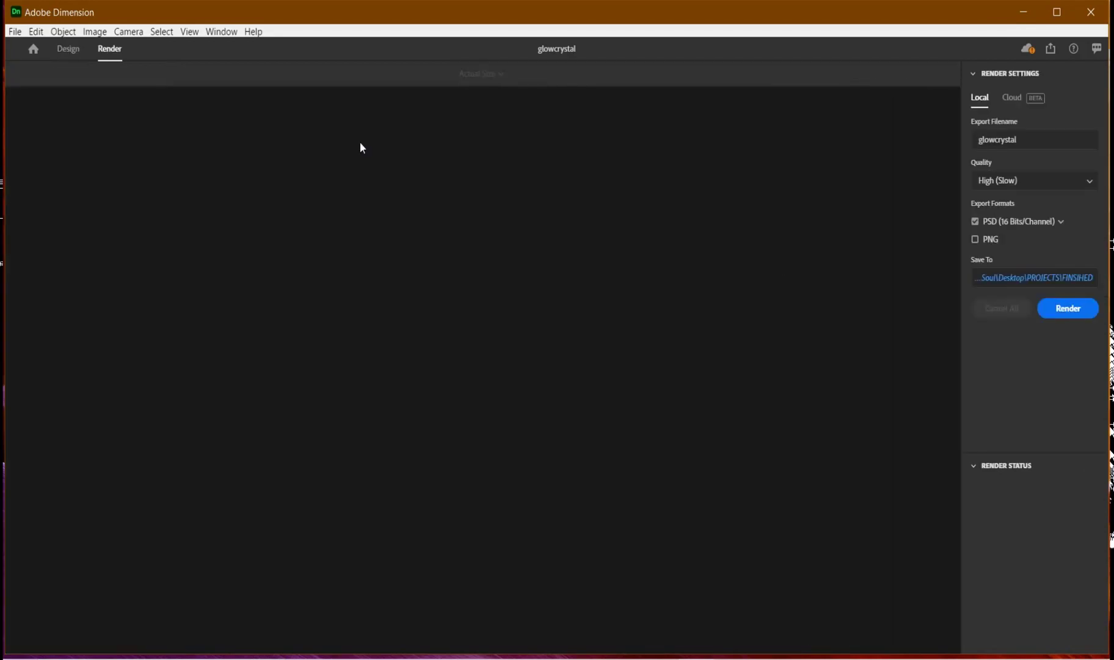
{"action": "left_click", "coordinate": [975, 221]}
{"action": "left_click", "coordinate": [1073, 313]}
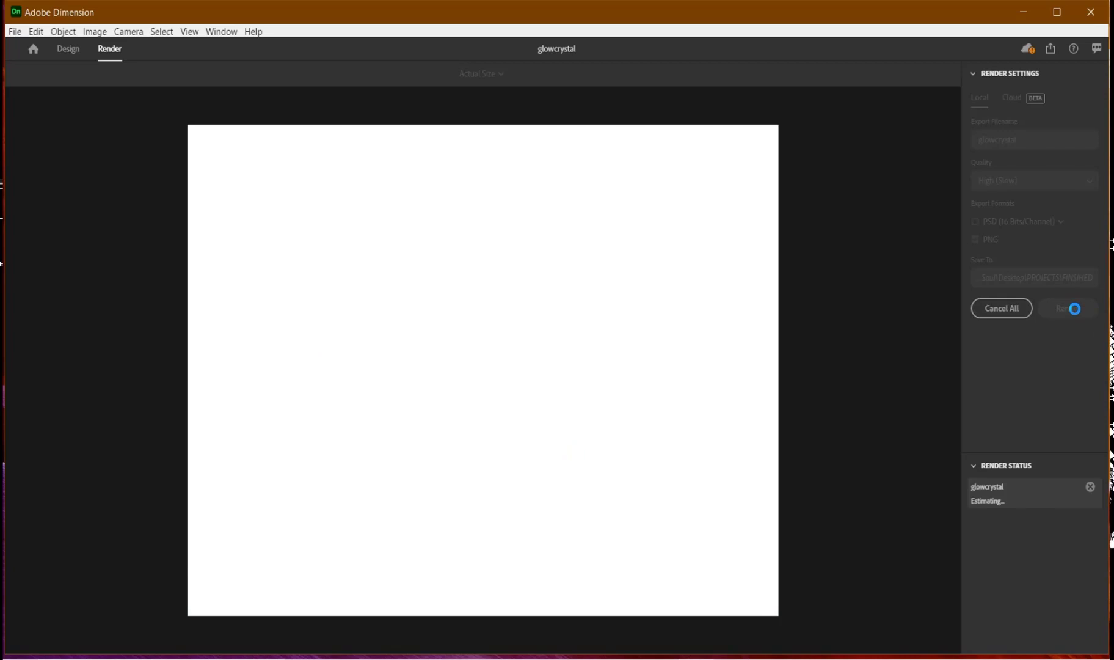